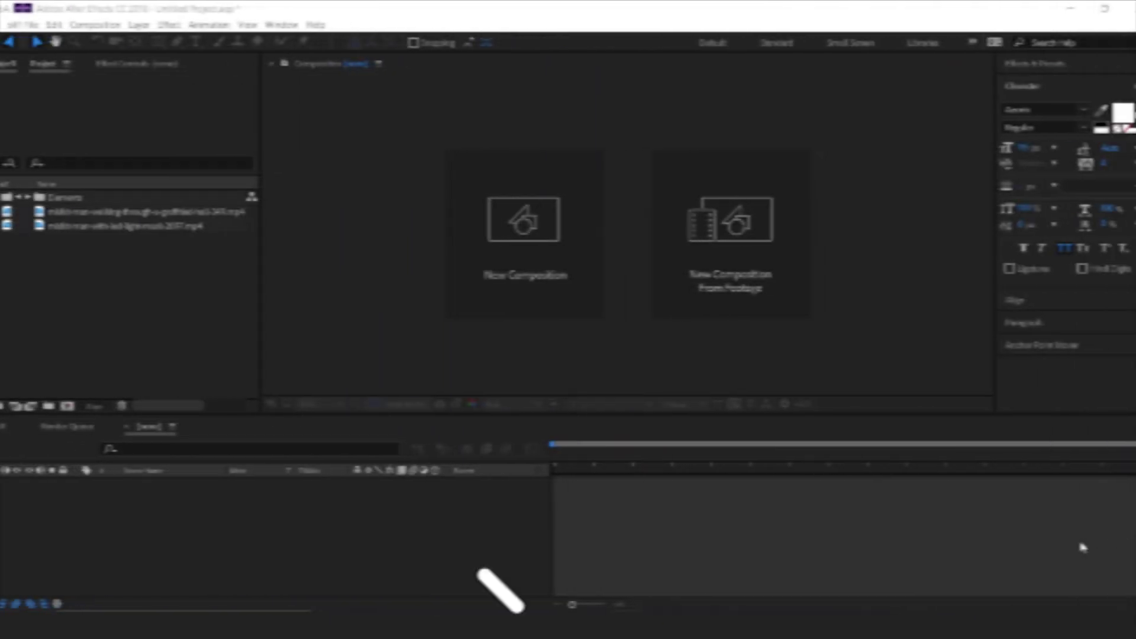
# - Create a 1920 × 1080 px composition at 30 fps, 10 seconds long, named "main comp"
pyautogui.click(515, 255)
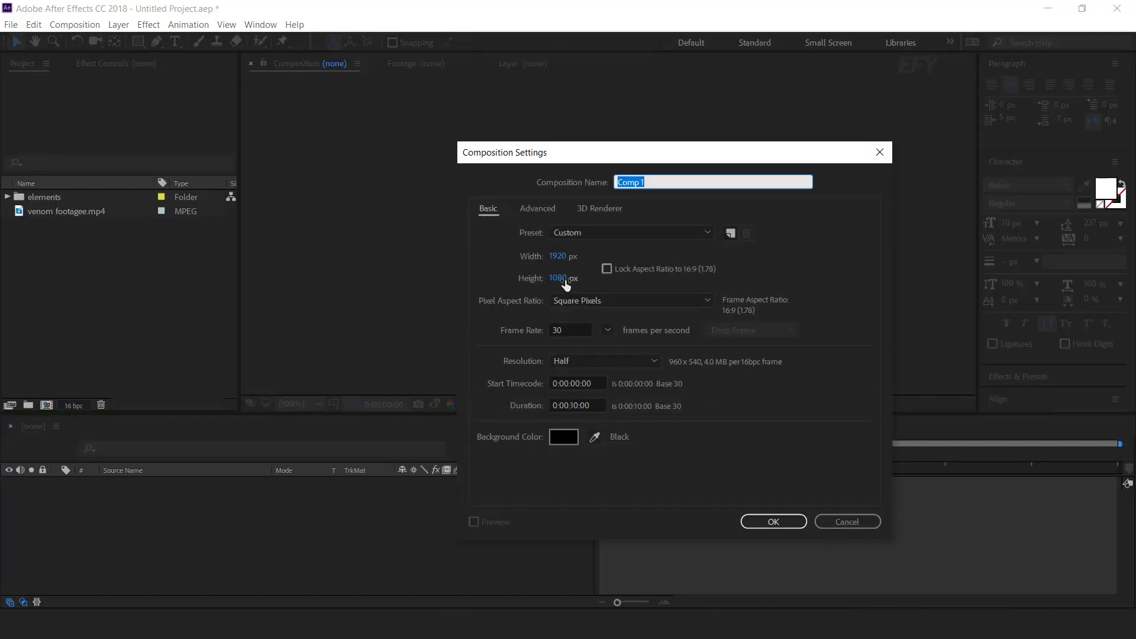
pyautogui.write('ma')
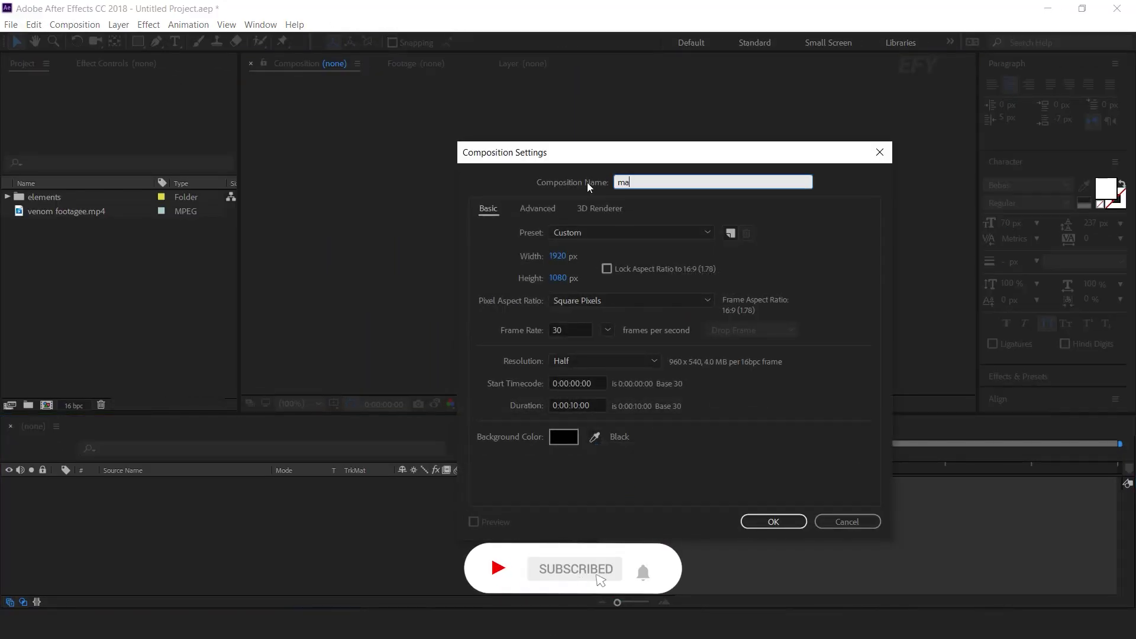
pyautogui.write('in comp')
pyautogui.press('Return')
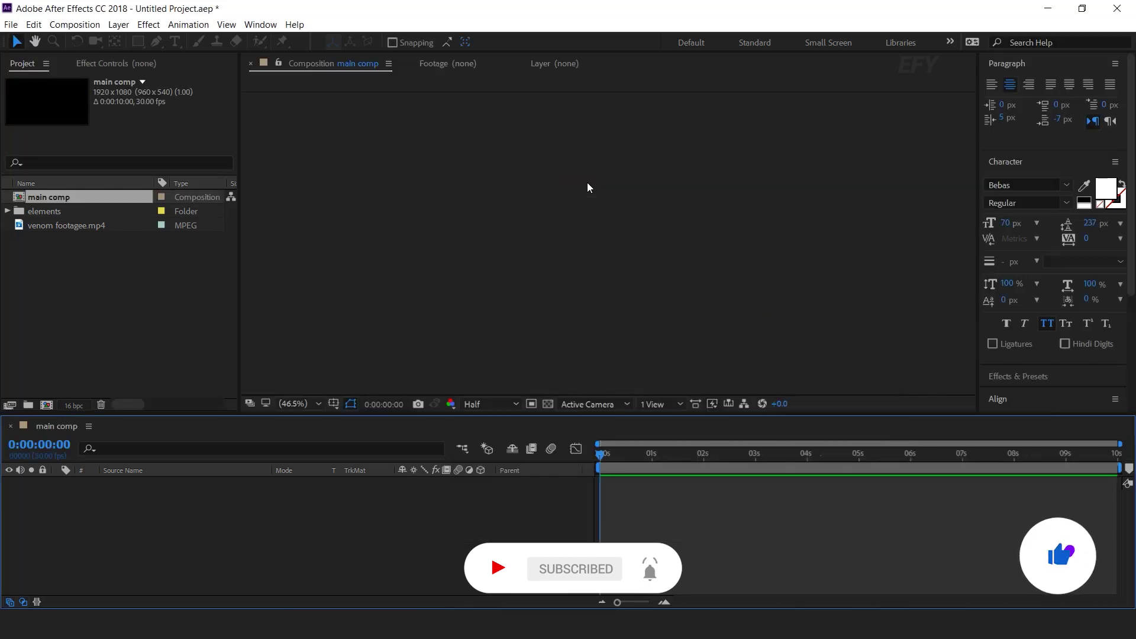
# - Add a black solid named "BG" to main comp, sized to match the composition at 1920 × 1080 px
pyautogui.hotkey('ctrl', 'y')
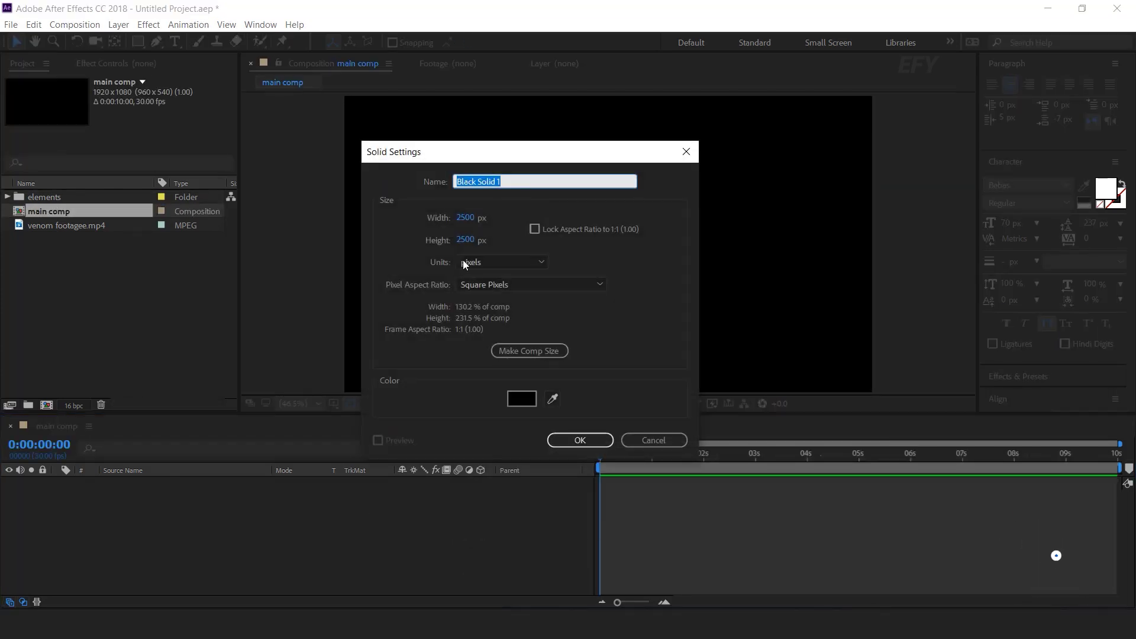
pyautogui.click(529, 351)
pyautogui.click(512, 182)
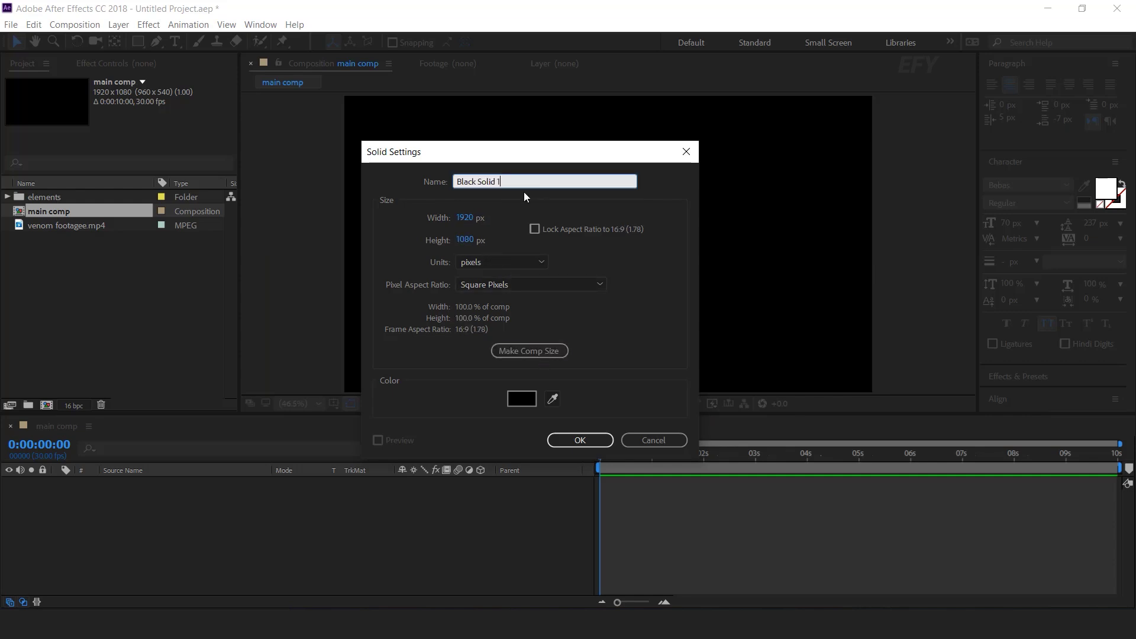
pyautogui.moveTo(513, 181); pyautogui.dragTo(419, 182)
pyautogui.write('BG')
pyautogui.click(588, 440)
pyautogui.click(425, 524)
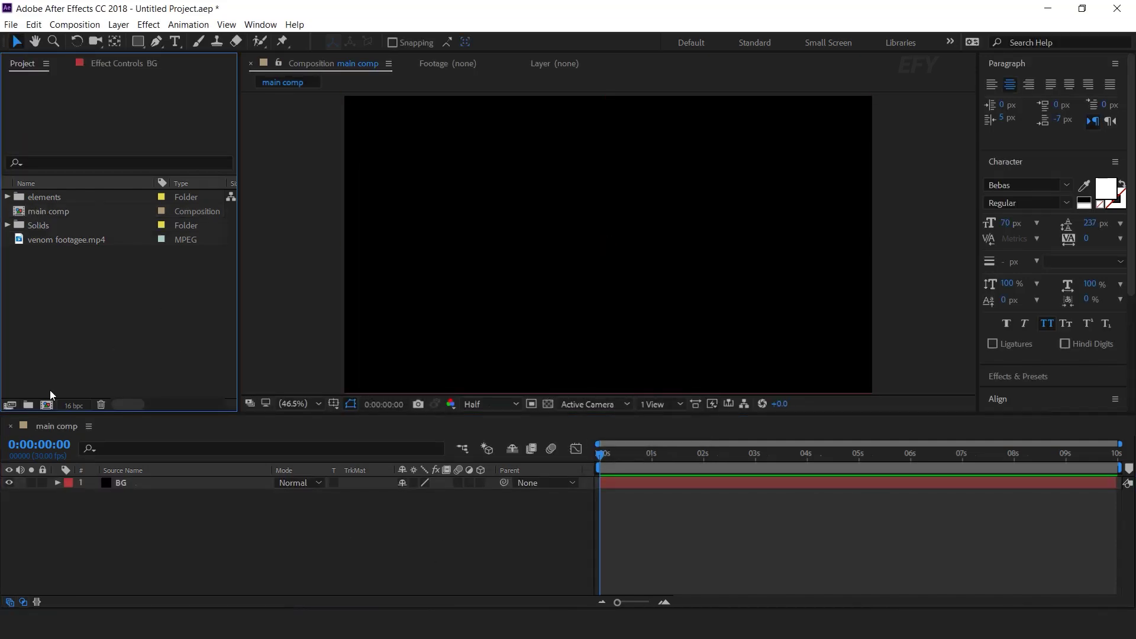
# - Create a second 1920 × 1080 px, 30 fps, 10-second composition named "BG"
pyautogui.click(46, 405)
pyautogui.write('BG')
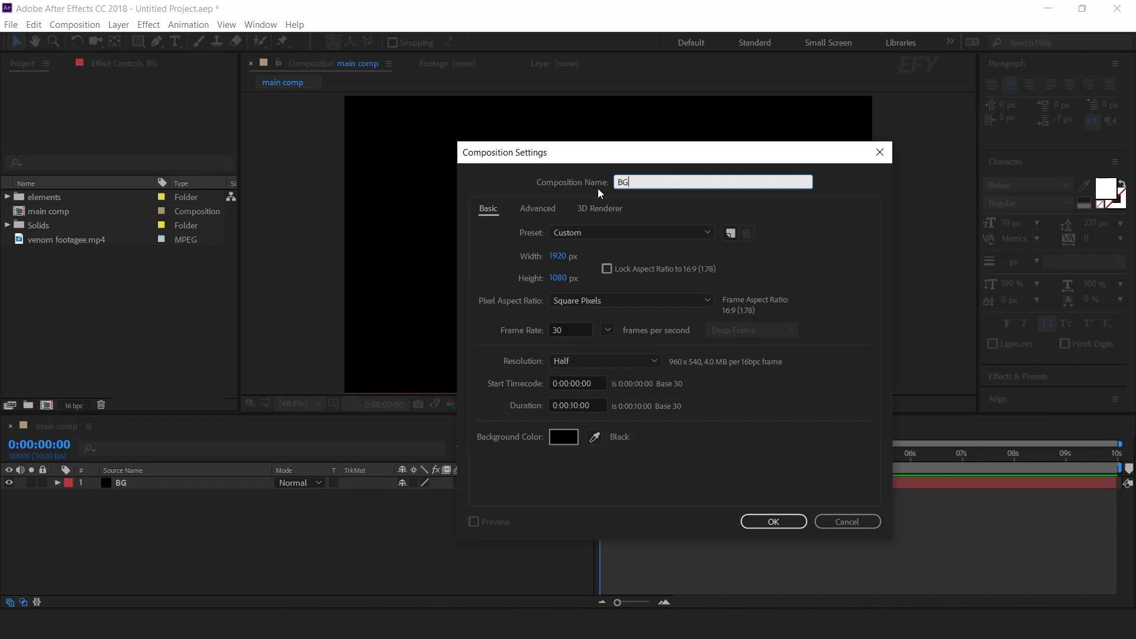
pyautogui.click(780, 520)
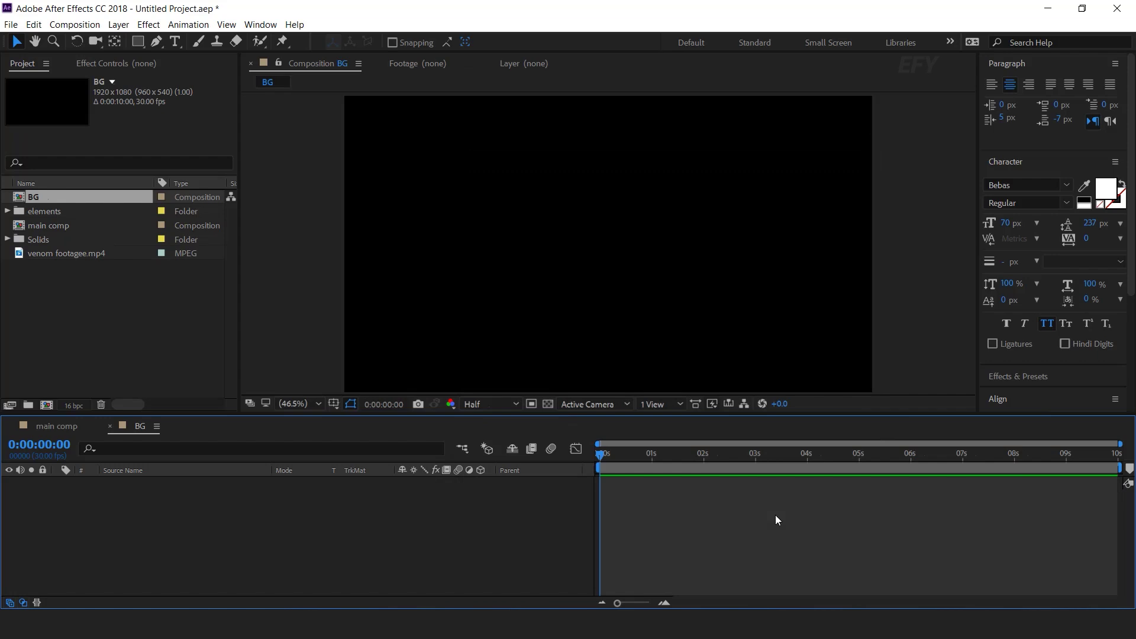
# - Place BG.jpg from the elements folder into the BG composition as a layer
pyautogui.click(41, 211)
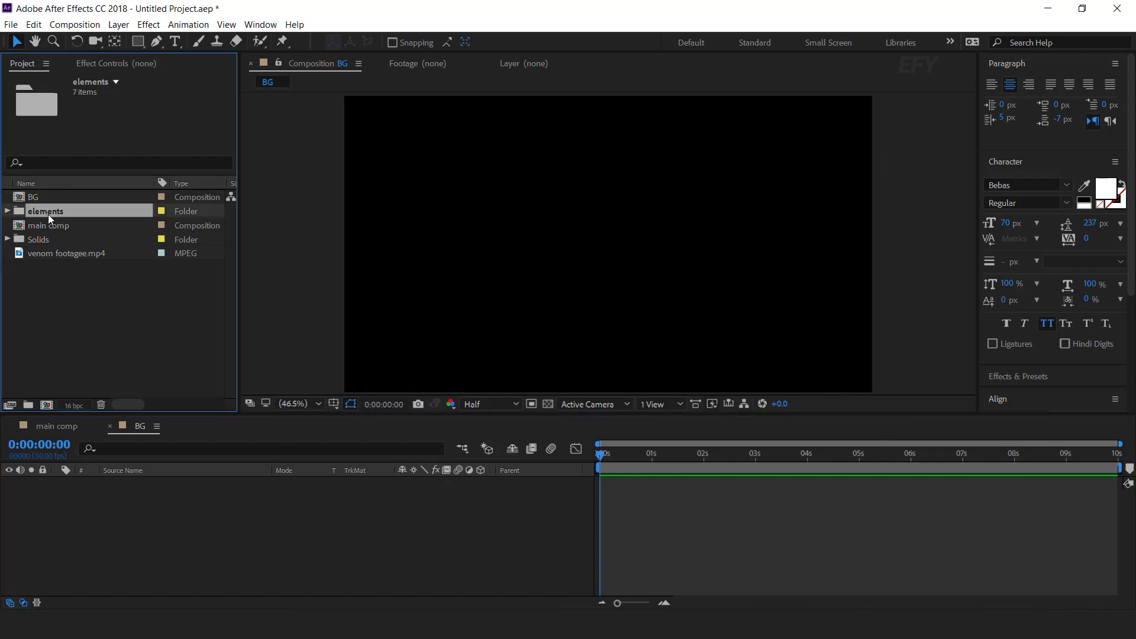
pyautogui.click(6, 213)
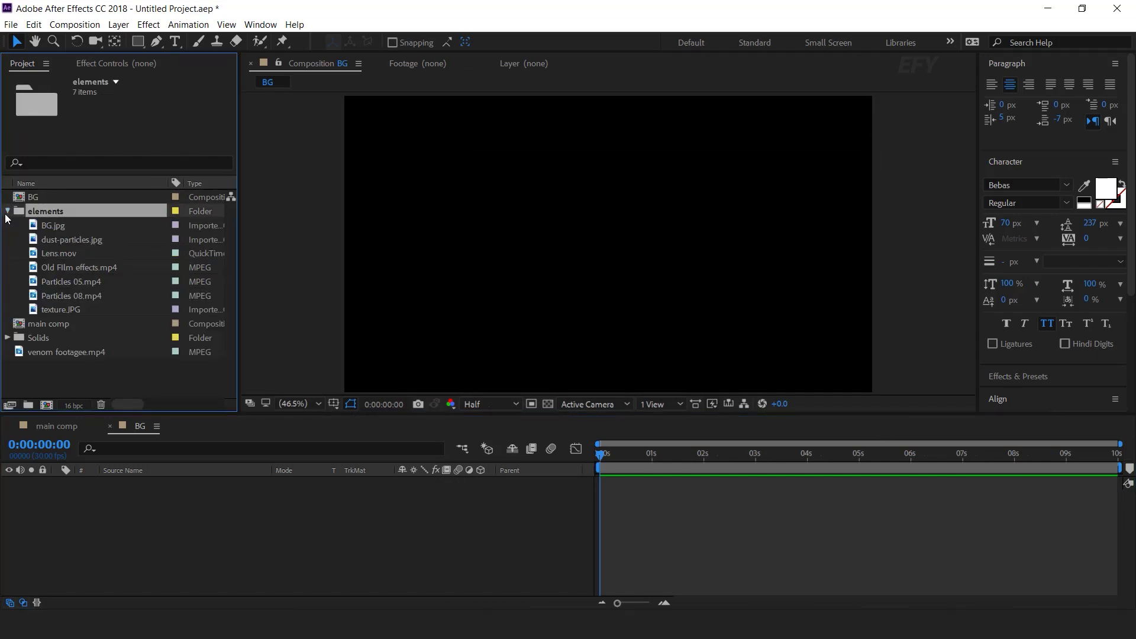
pyautogui.moveTo(71, 228); pyautogui.dragTo(161, 485)
pyautogui.click(161, 485)
# - Set the BG.jpg layer's opacity to 20%
pyautogui.press('t')
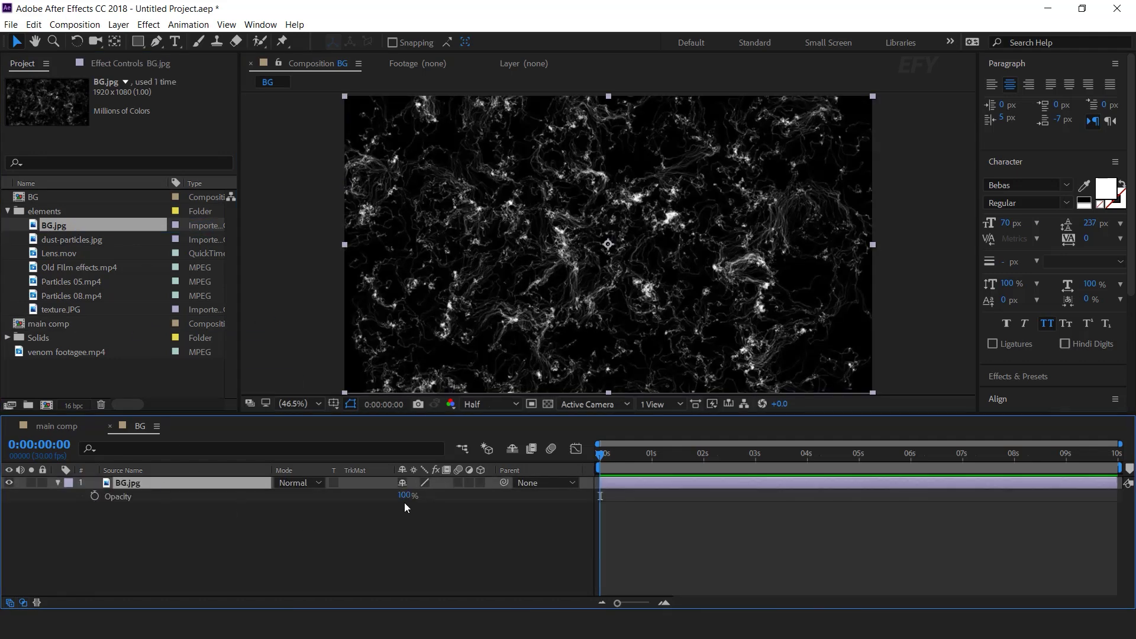
pyautogui.click(404, 495)
pyautogui.write('20')
pyautogui.press('Return')
pyautogui.click(58, 482)
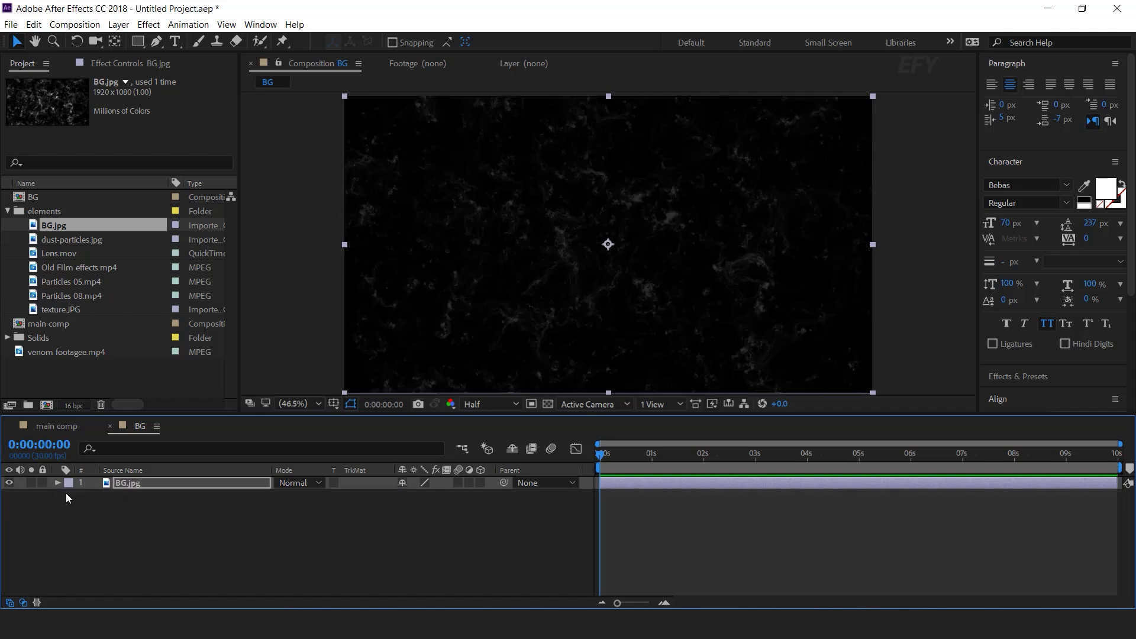
pyautogui.click(183, 534)
# - Return to main comp and place the BG composition above the black BG solid
pyautogui.click(60, 428)
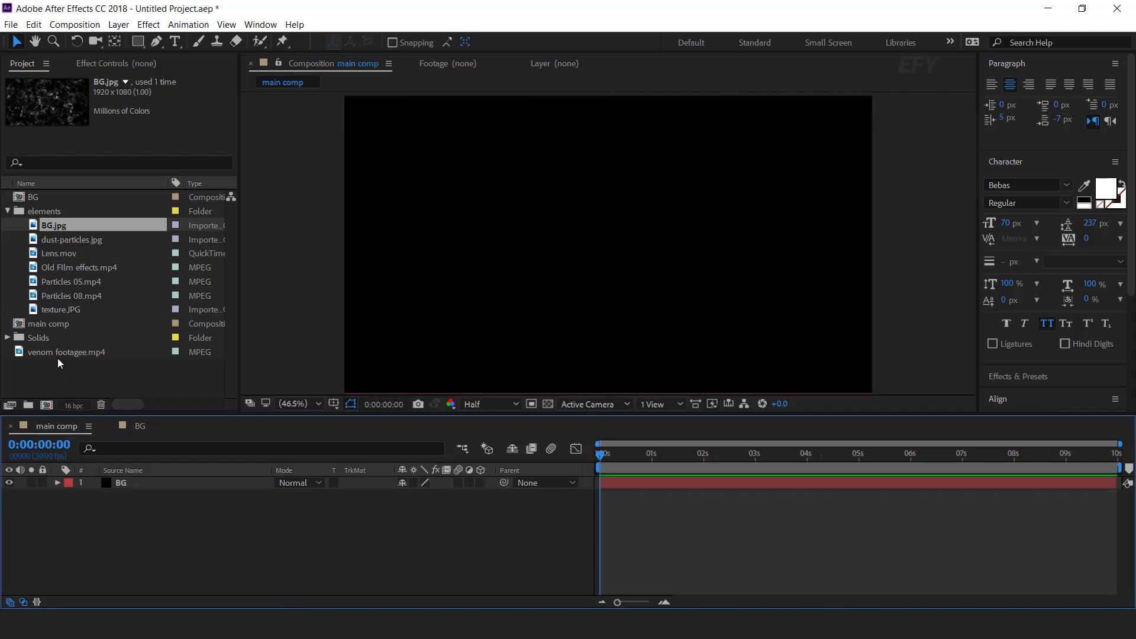
pyautogui.click(6, 211)
pyautogui.moveTo(23, 197); pyautogui.dragTo(155, 481)
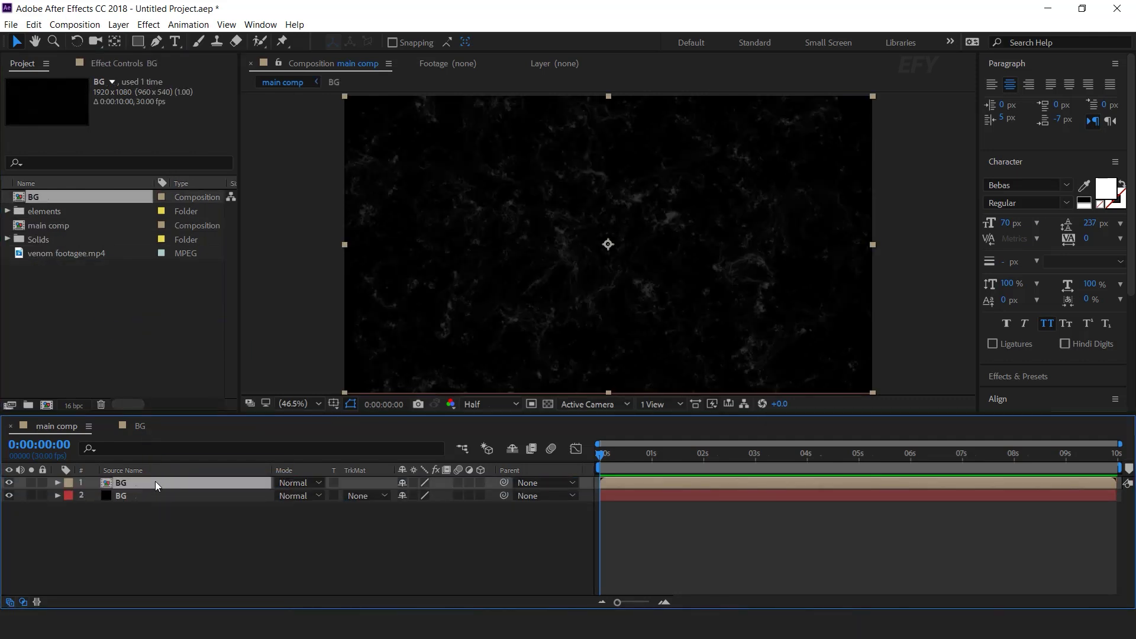
# - Apply Motion Tile to the BG composition layer with output width and height of 200 and mirrored edges
pyautogui.hotkey('ctrl', 'space')
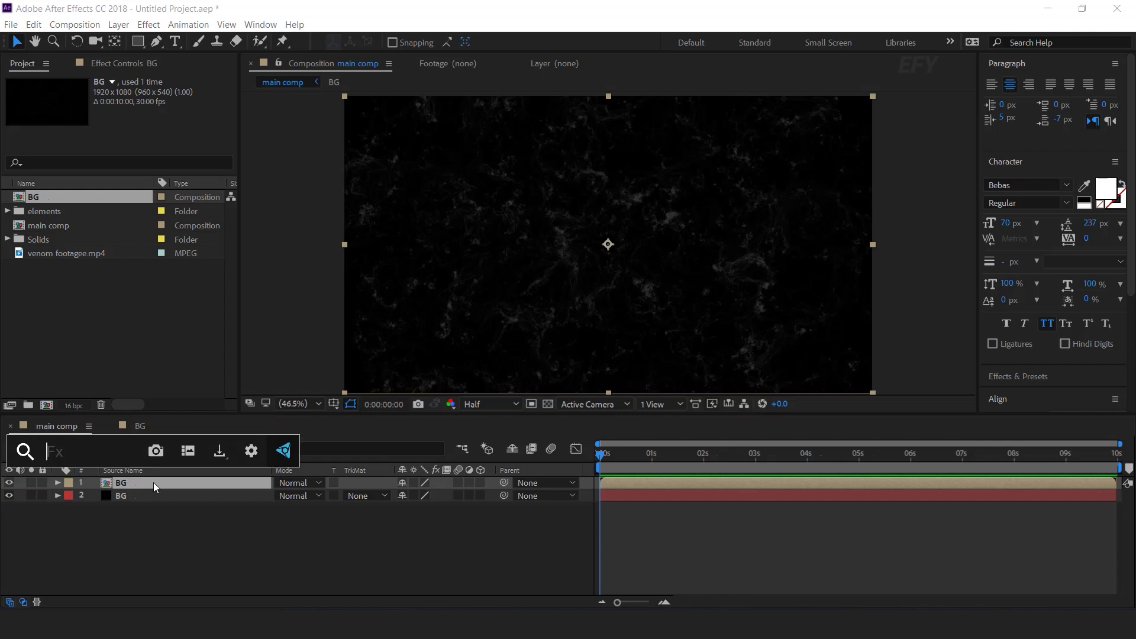
pyautogui.write('motion')
pyautogui.press('Return')
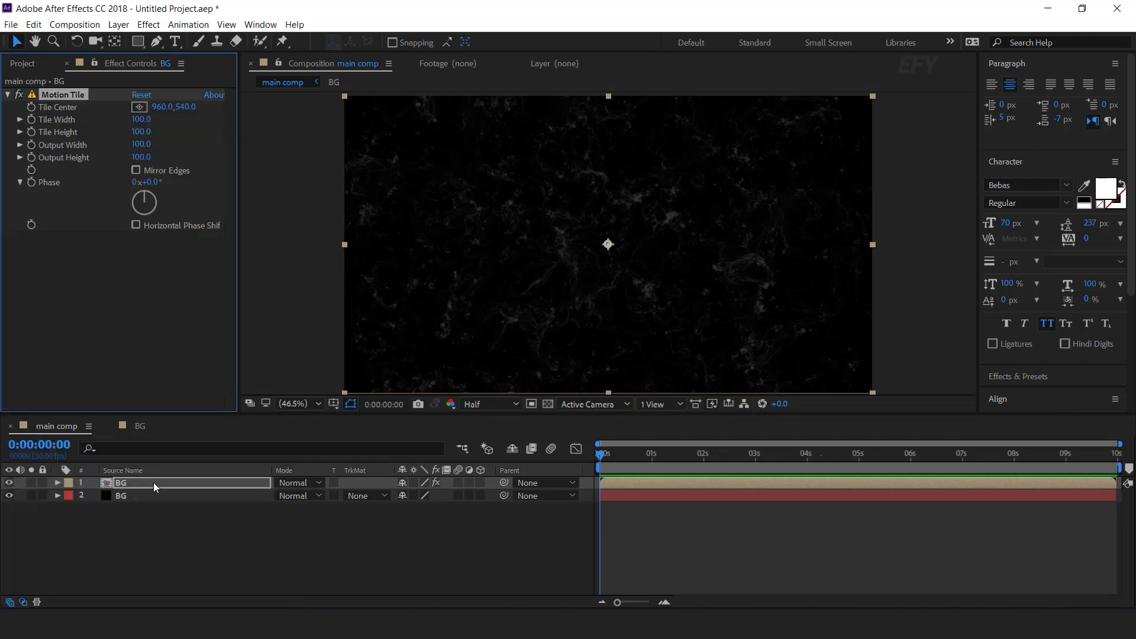
pyautogui.click(135, 145)
pyautogui.press('Tab')
pyautogui.write('200')
pyautogui.press('Return')
# - Apply Turbulent Displace to the BG composition layer and set its Amount to 30
pyautogui.click(126, 485)
pyautogui.hotkey('ctrl', 'space')
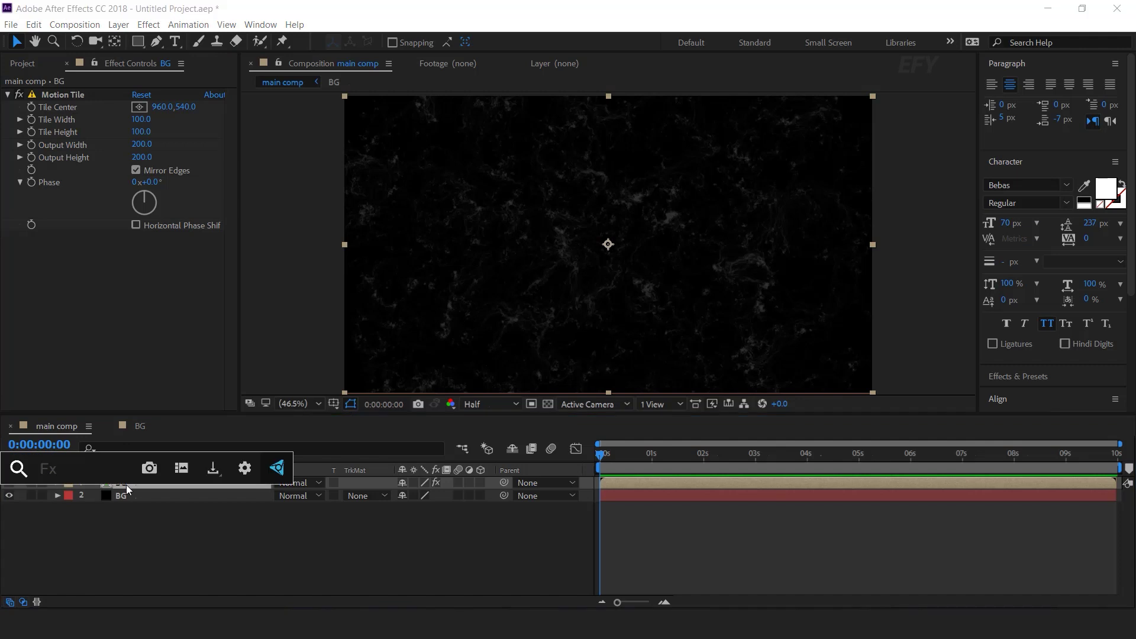
pyautogui.write('tur')
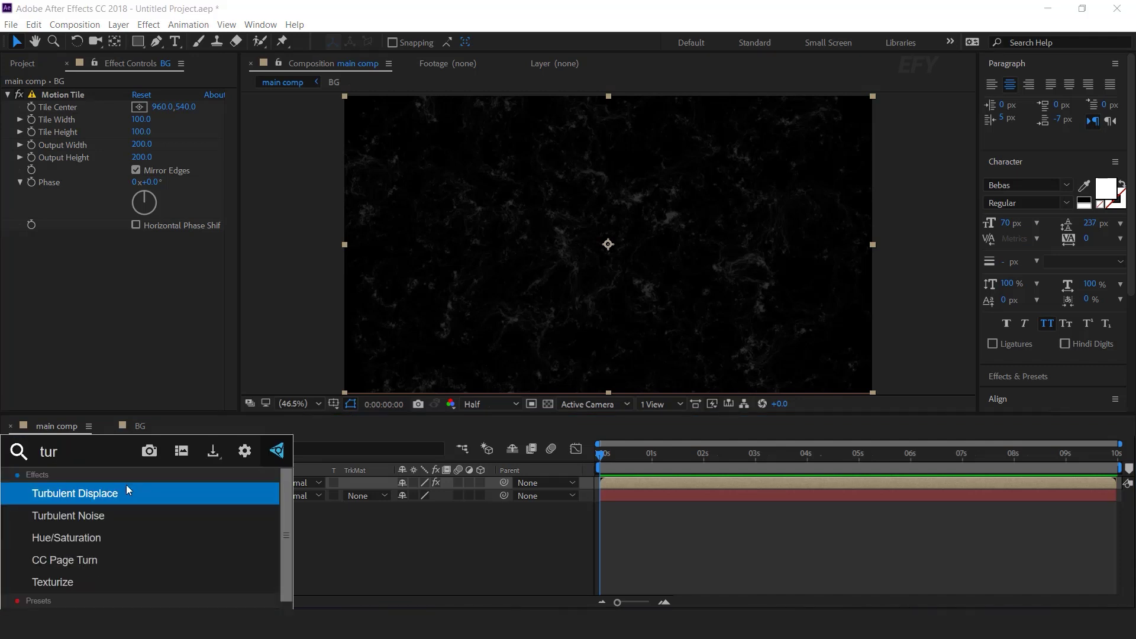
pyautogui.click(104, 495)
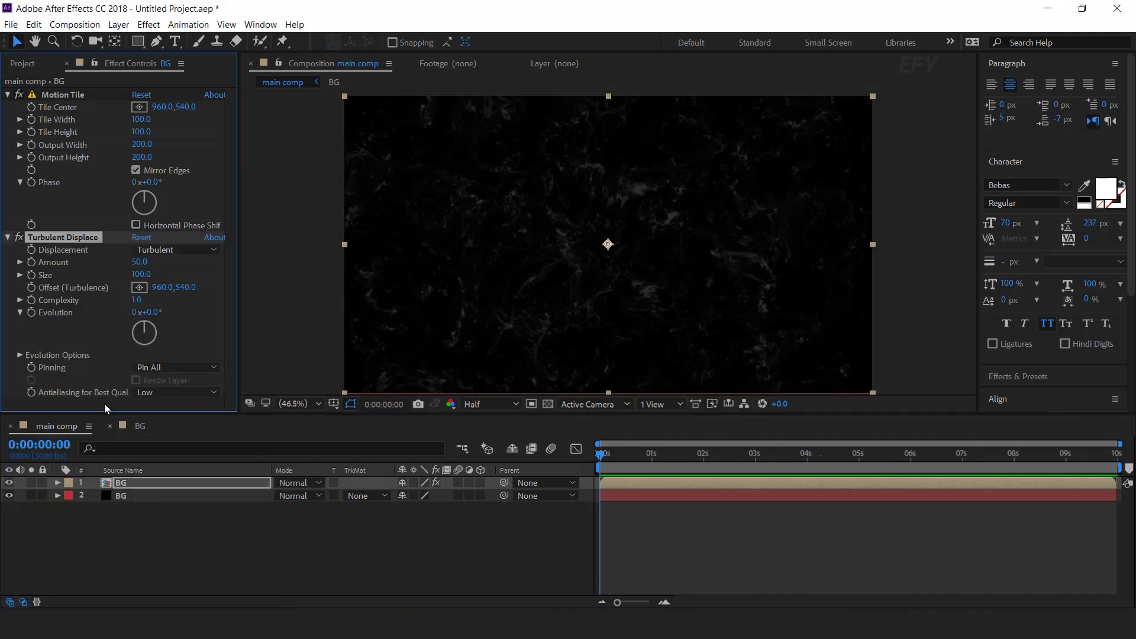
pyautogui.click(140, 262)
pyautogui.write('30')
pyautogui.press('Return')
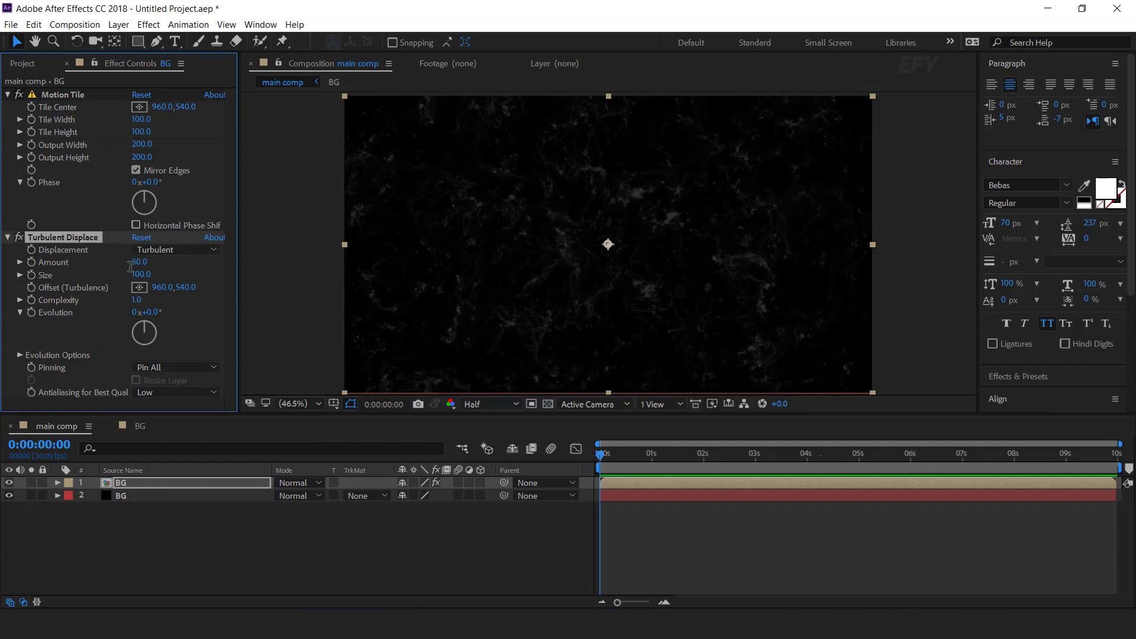
# - Add the expression time*10 to the Turbulent Displace Amount and preview the background motion up to about 2 seconds
pyautogui.keyDown('alt'); pyautogui.click(31, 261); pyautogui.keyUp('alt')
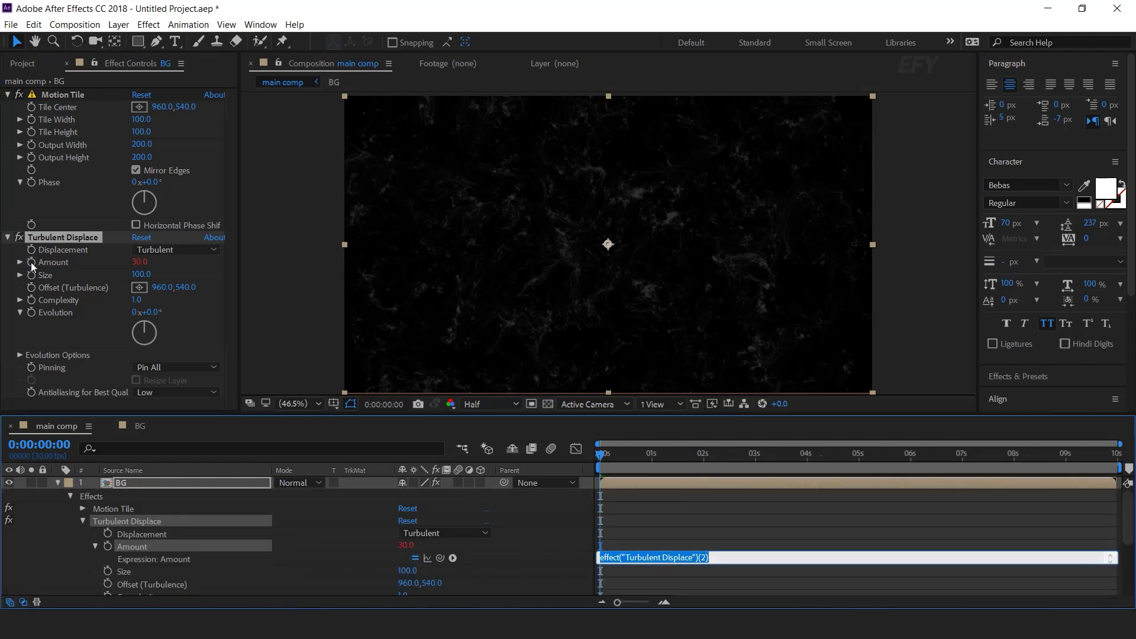
pyautogui.write('time*10')
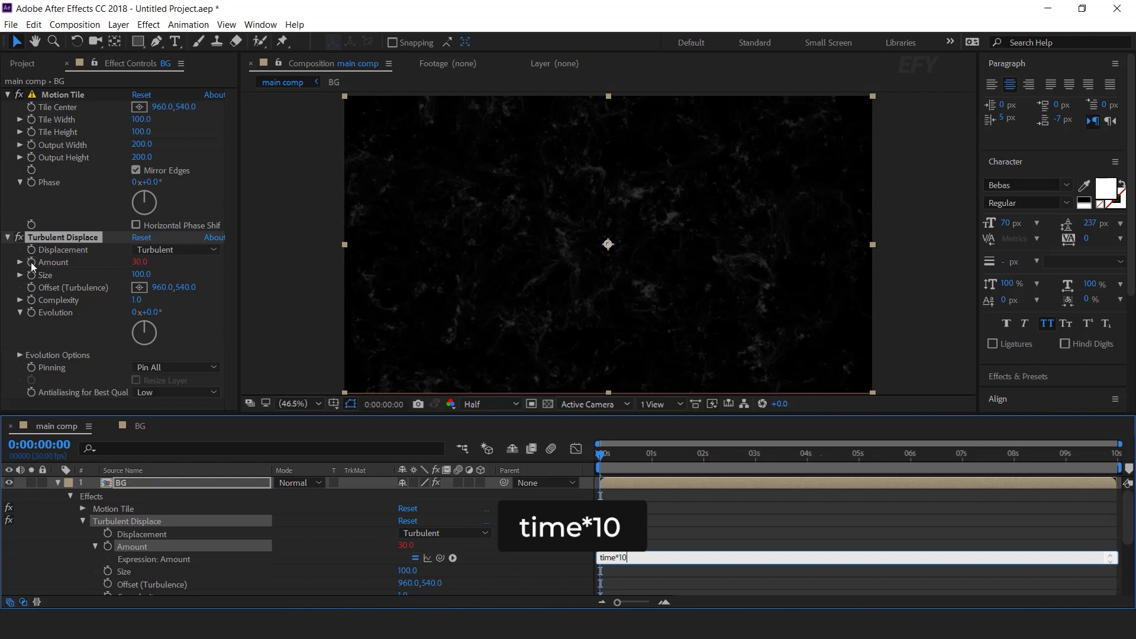
pyautogui.press('KP_Enter')
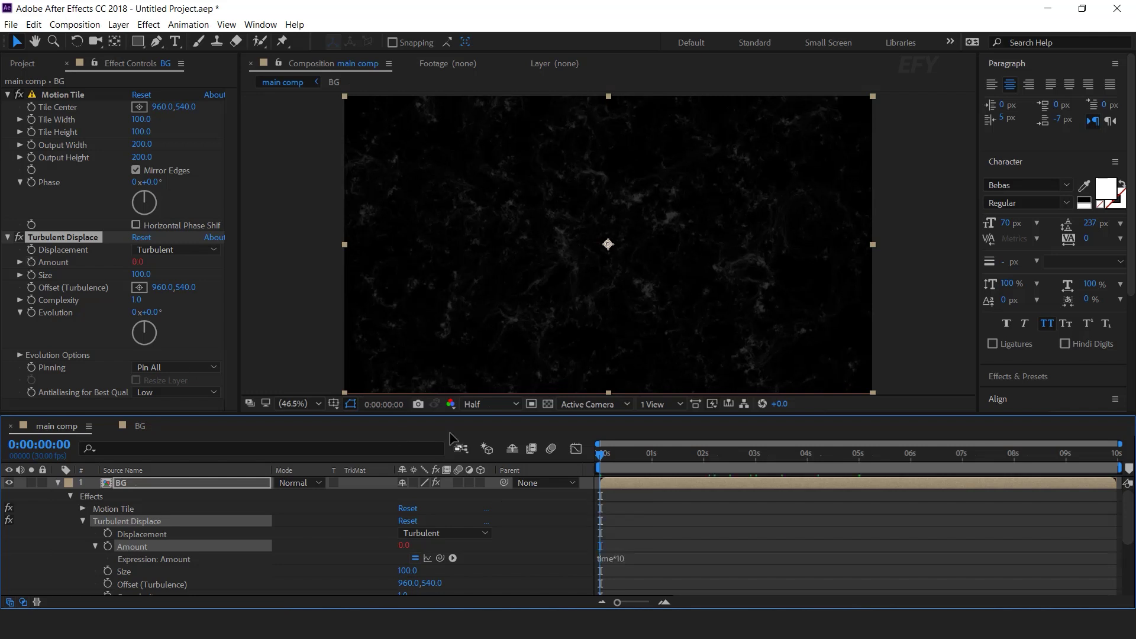
pyautogui.click(689, 519)
pyautogui.press('space')
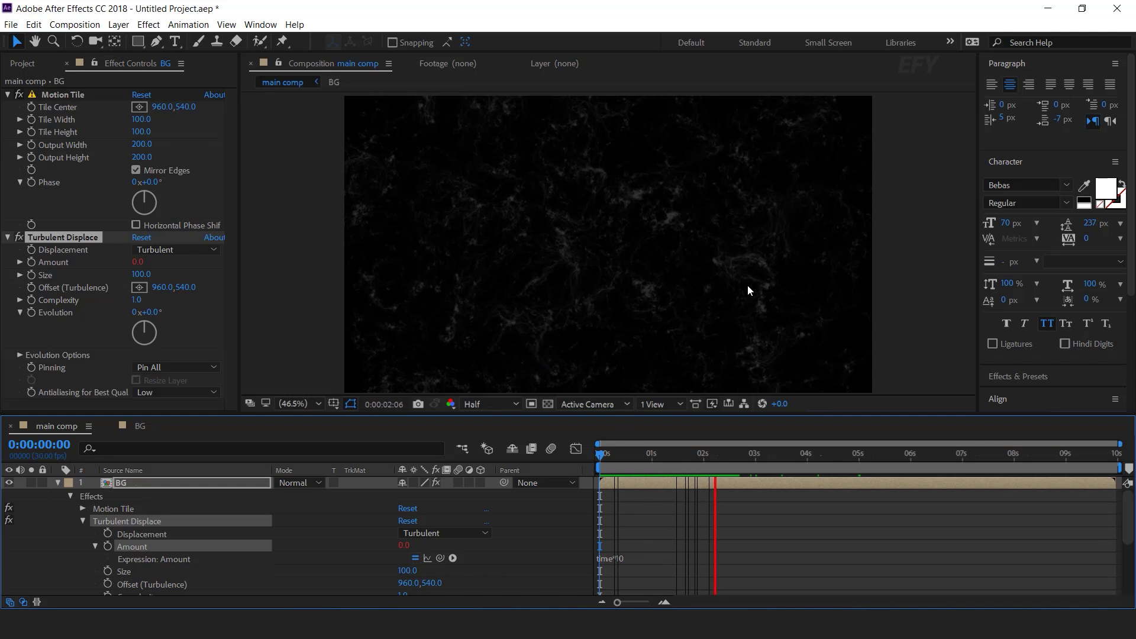
pyautogui.click(710, 457)
pyautogui.moveTo(710, 457); pyautogui.dragTo(703, 457)
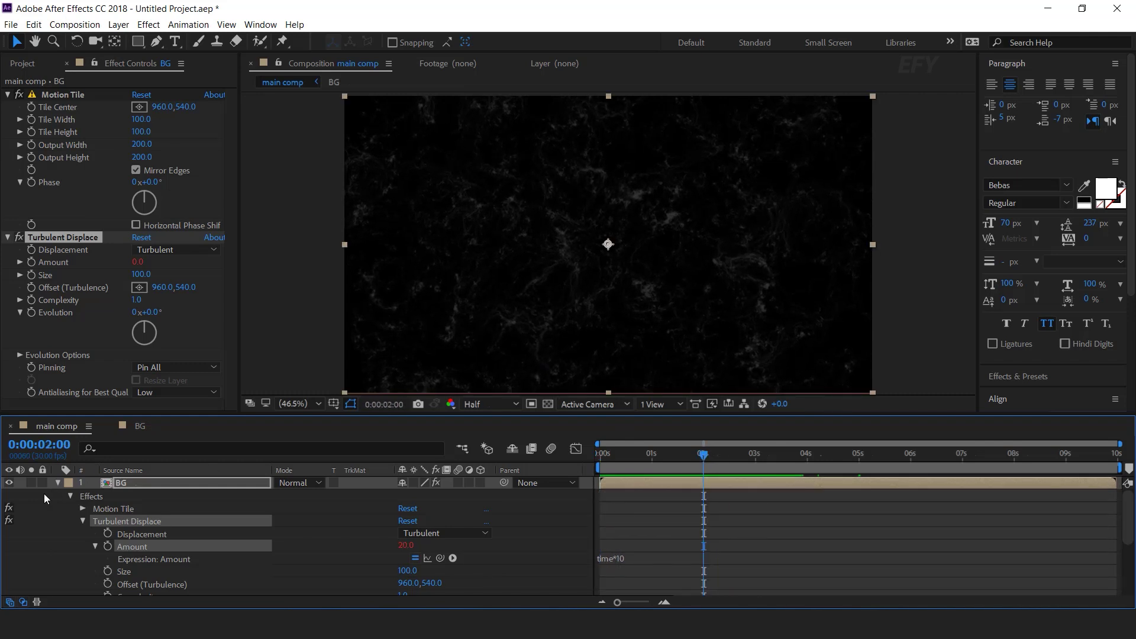
# - Apply Curves to the BG composition layer and raise the RGB curve's midtones slightly to brighten the texture
pyautogui.click(58, 484)
pyautogui.click(132, 488)
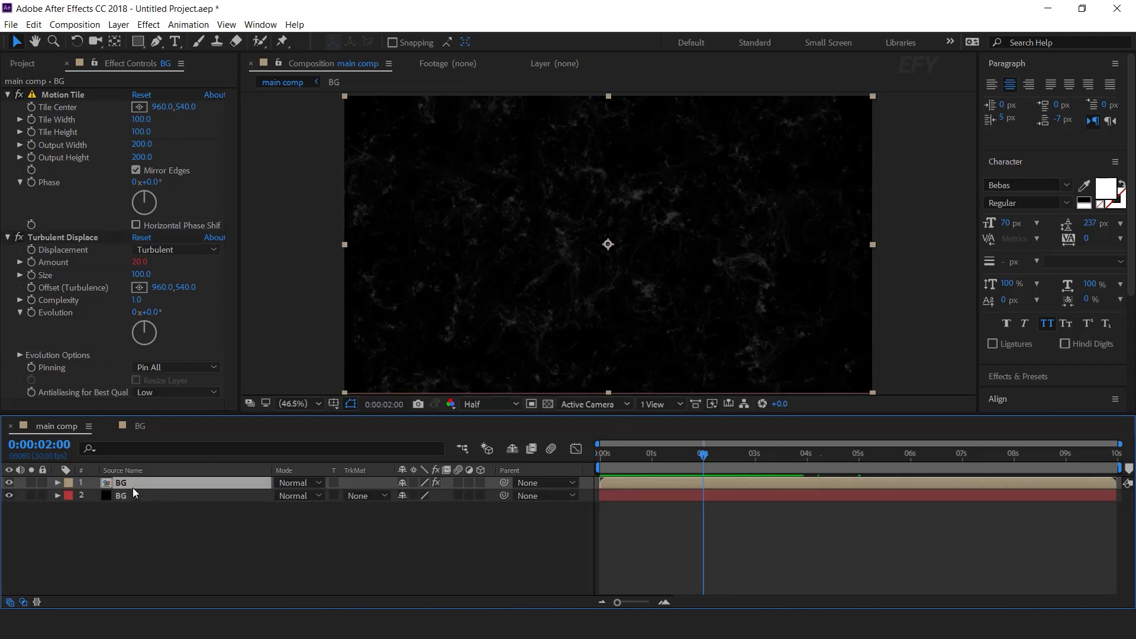
pyautogui.hotkey('ctrl', 'space')
pyautogui.write('cur')
pyautogui.press('Return')
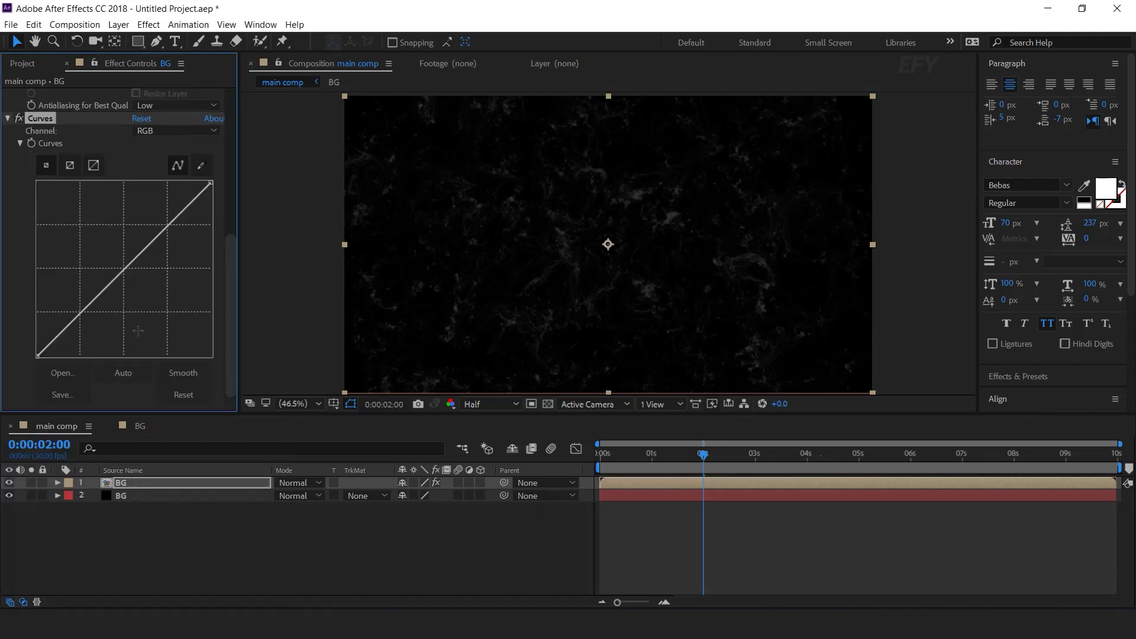
pyautogui.moveTo(119, 272); pyautogui.dragTo(107, 260)
pyautogui.click(138, 544)
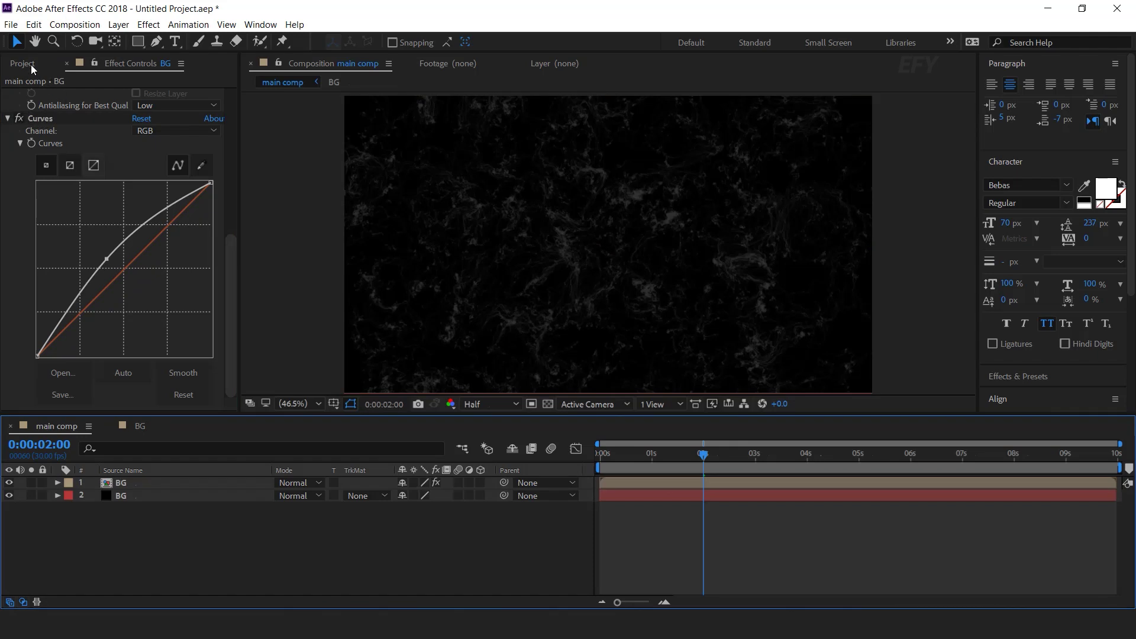
# - Draw a circle with the Ellipse tool, centred near the lower-left corner of the frame, as a new shape layer
pyautogui.click(28, 65)
pyautogui.click(70, 288)
pyautogui.moveTo(141, 42); pyautogui.dragTo(231, 74)
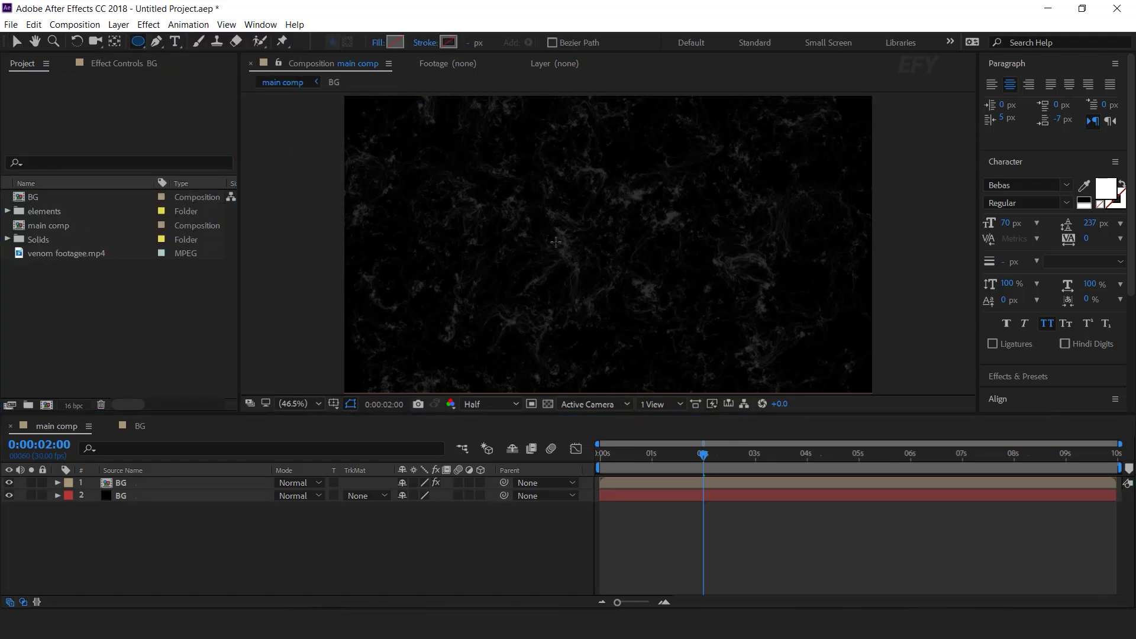
pyautogui.scroll(-2, 581, 259)
pyautogui.moveTo(467, 317); pyautogui.dragTo(535, 380)
pyautogui.press('v')
# - Set the circle's shape fill color to white
pyautogui.doubleClick(142, 483)
pyautogui.click(513, 42)
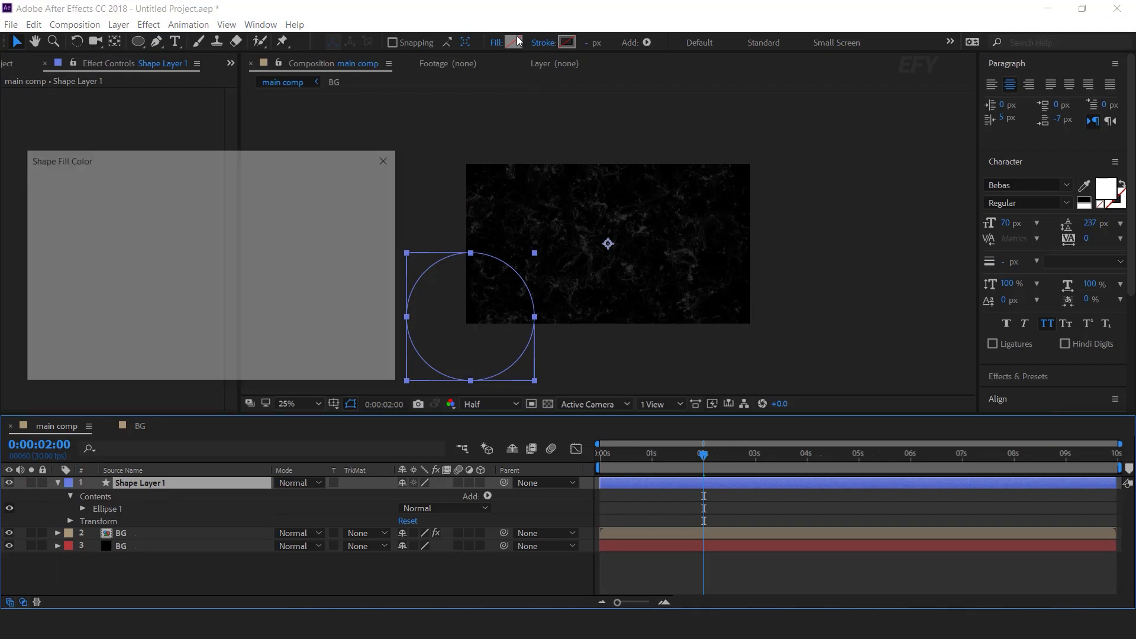
pyautogui.click(359, 185)
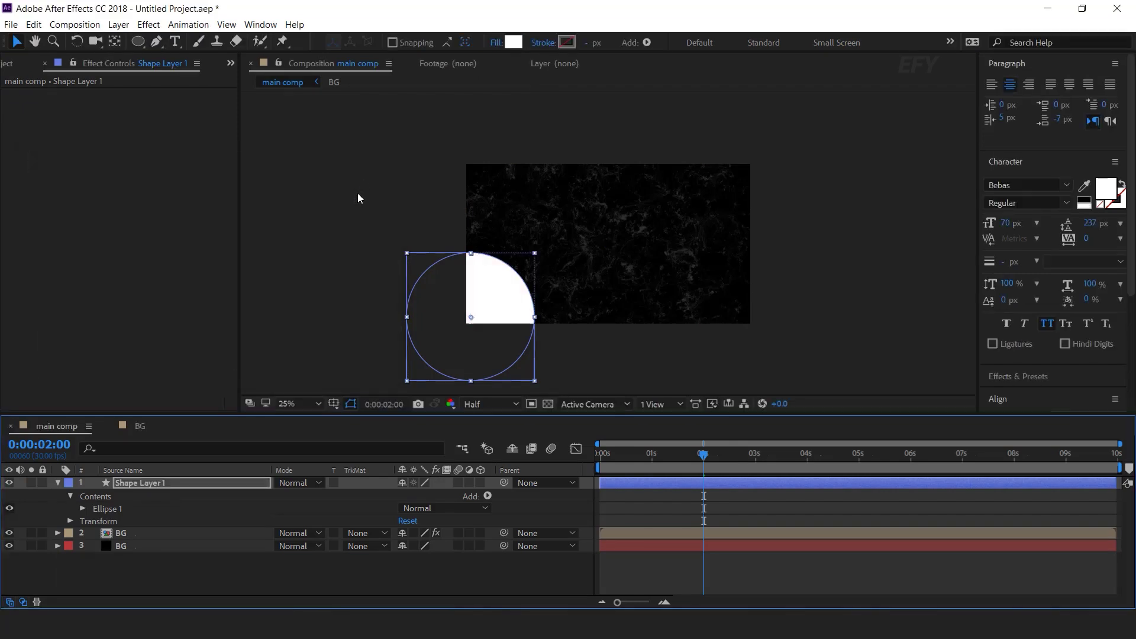
# - Apply a Fill effect to the circle's shape layer and centre the layer's anchor point on the circle
pyautogui.click(159, 484)
pyautogui.hotkey('ctrl', 'space')
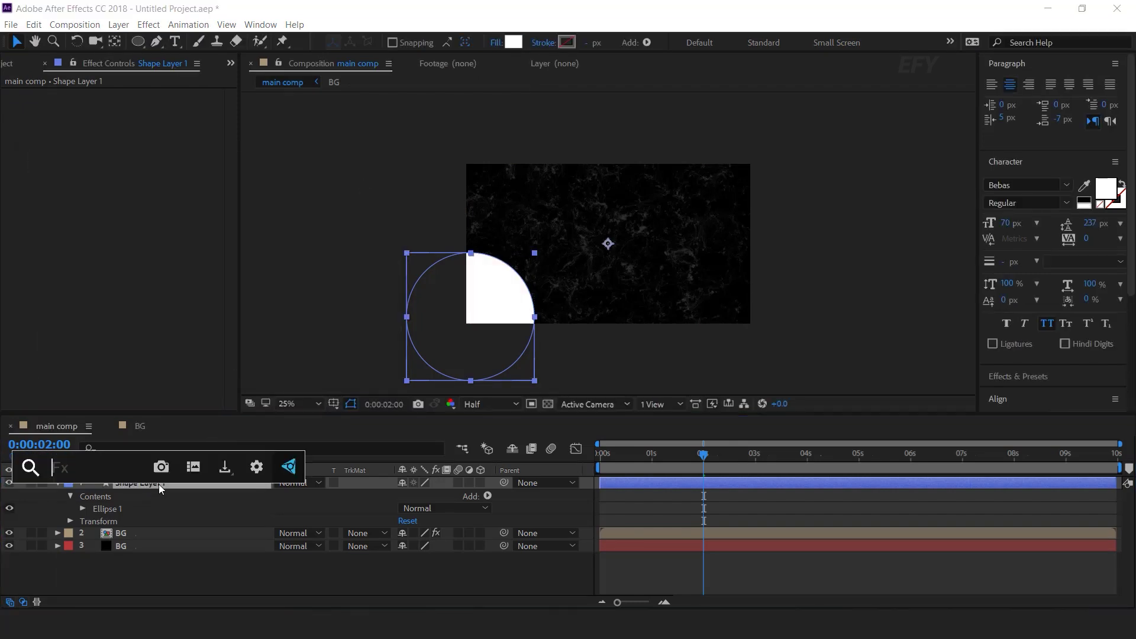
pyautogui.write('fil')
pyautogui.press('Return')
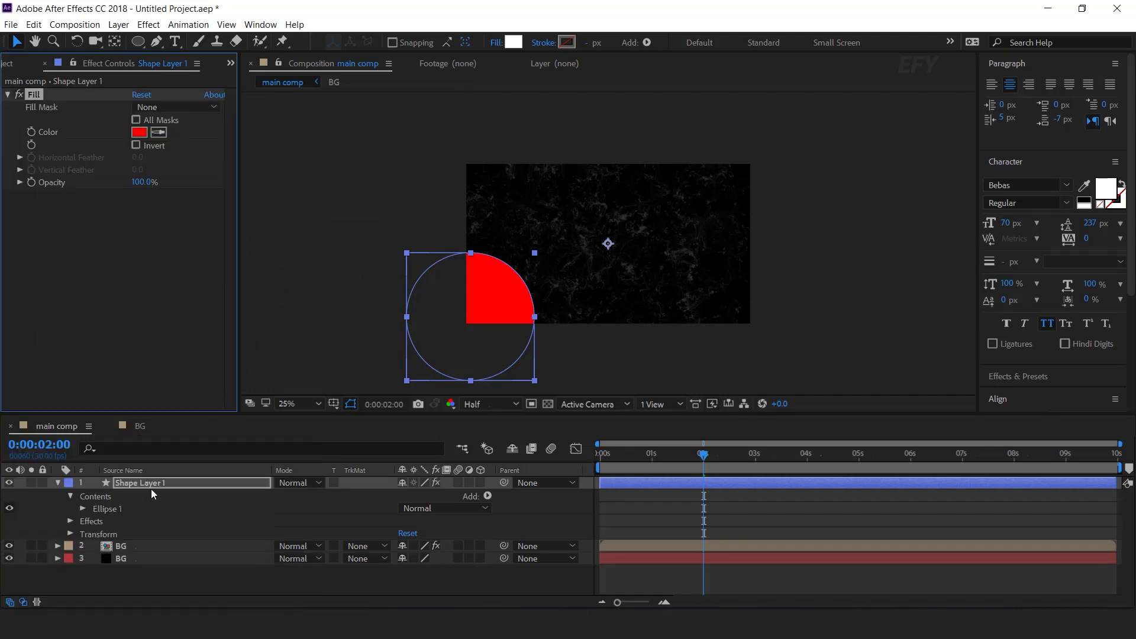
pyautogui.hotkey('ctrl', 'alt', 'Home')
# - Set the circle's Fill effect color to dark blue 012C3C
pyautogui.click(140, 132)
pyautogui.moveTo(242, 240); pyautogui.dragTo(220, 324)
pyautogui.click(251, 267)
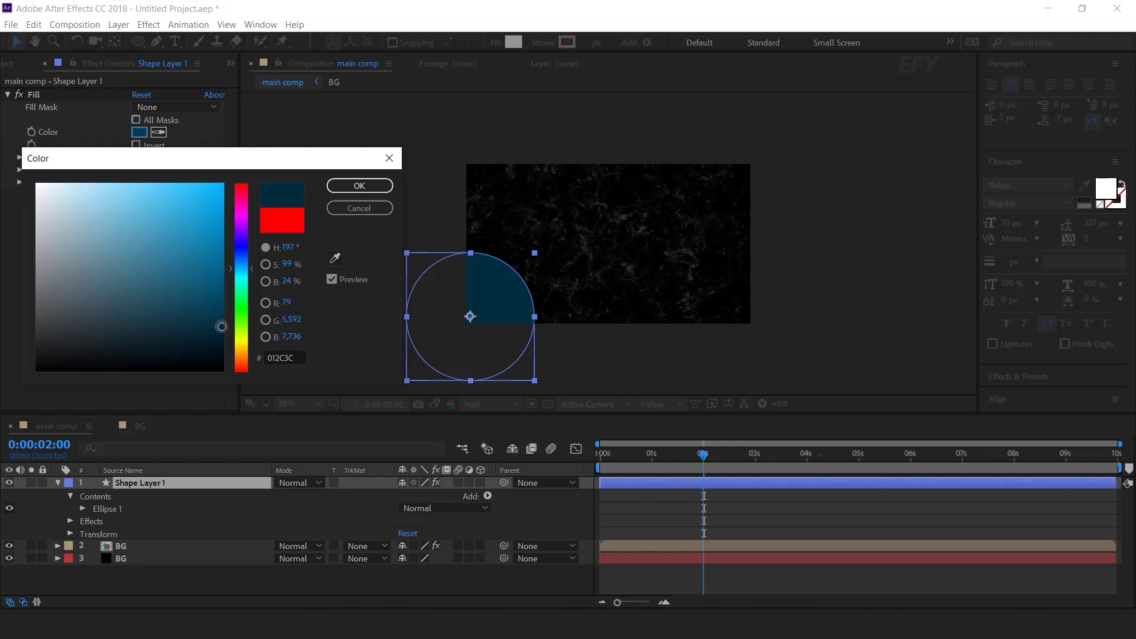
pyautogui.click(360, 182)
# - Apply a Gaussian Blur effect to the circle's shape layer and set its Blurriness to about 1089
pyautogui.click(153, 484)
pyautogui.hotkey('ctrl', 'space')
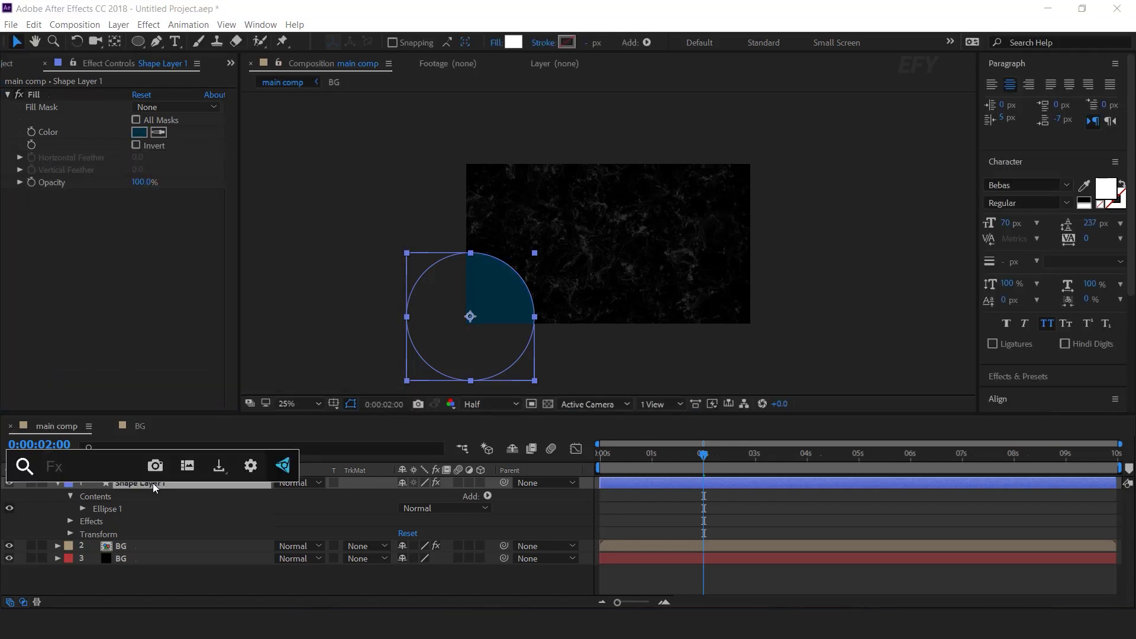
pyautogui.write('ga')
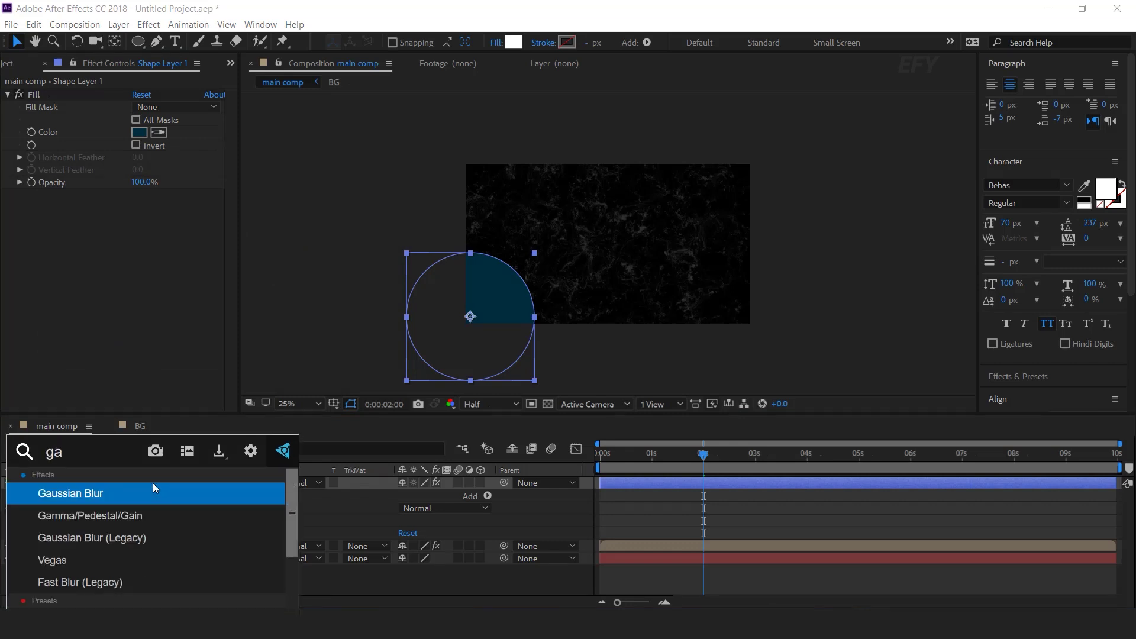
pyautogui.click(153, 487)
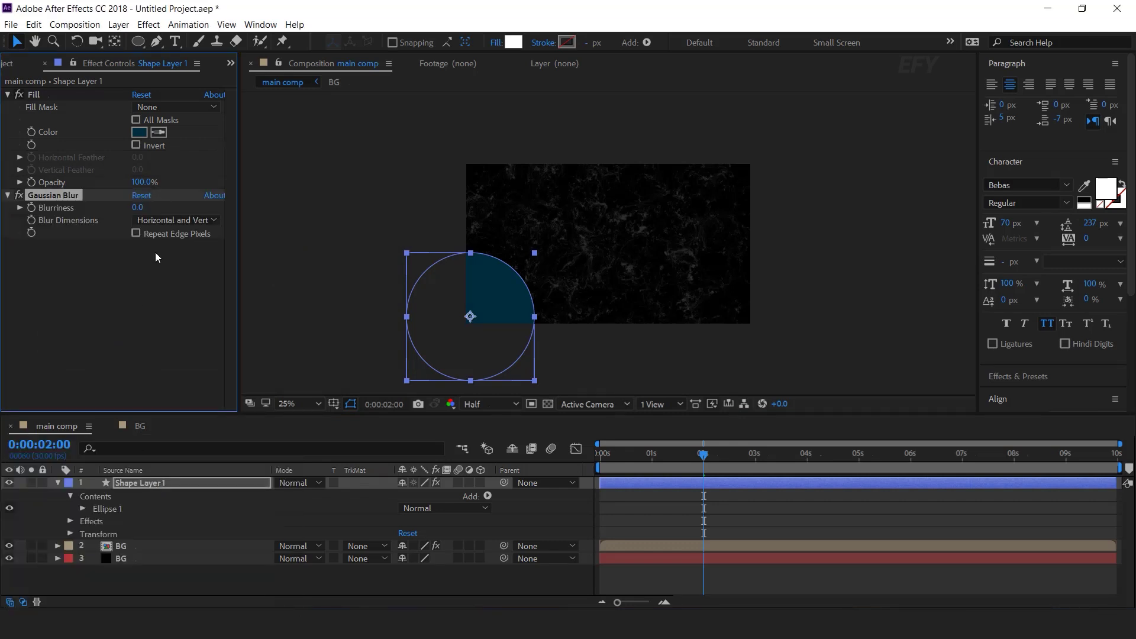
pyautogui.moveTo(190, 205); pyautogui.dragTo(731, 204)
pyautogui.scroll(2, 555, 324)
pyautogui.moveTo(555, 325); pyautogui.dragTo(606, 254)
pyautogui.moveTo(142, 207); pyautogui.dragTo(333, 207)
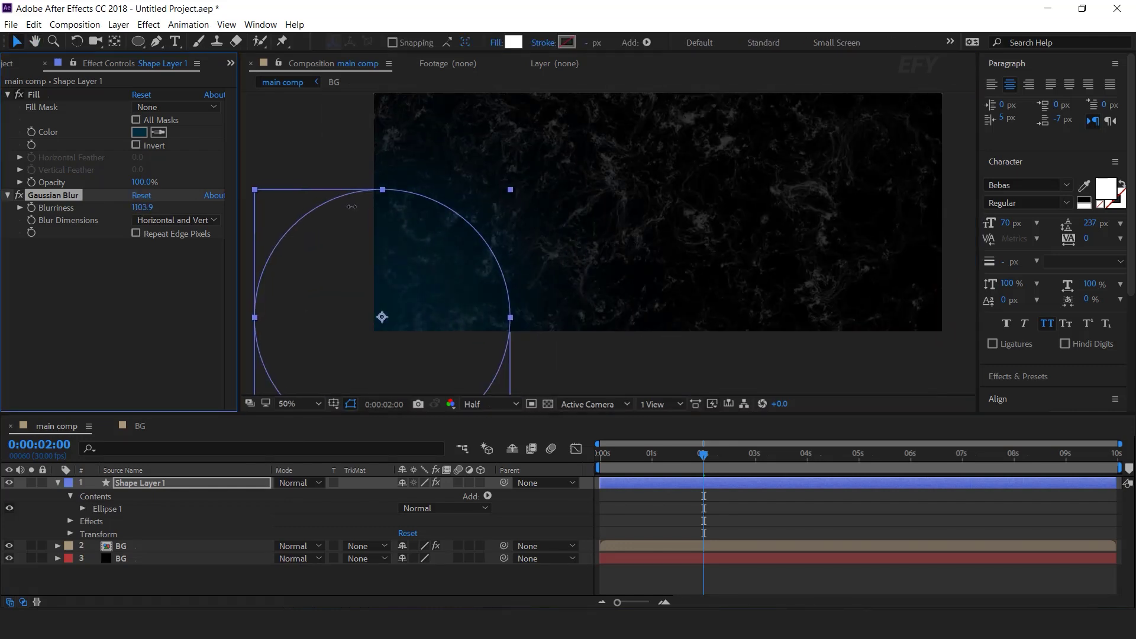
# - Set the circle layer's blending mode to Add and enlarge the circle slightly in the lower-left corner of the frame
pyautogui.click(220, 484)
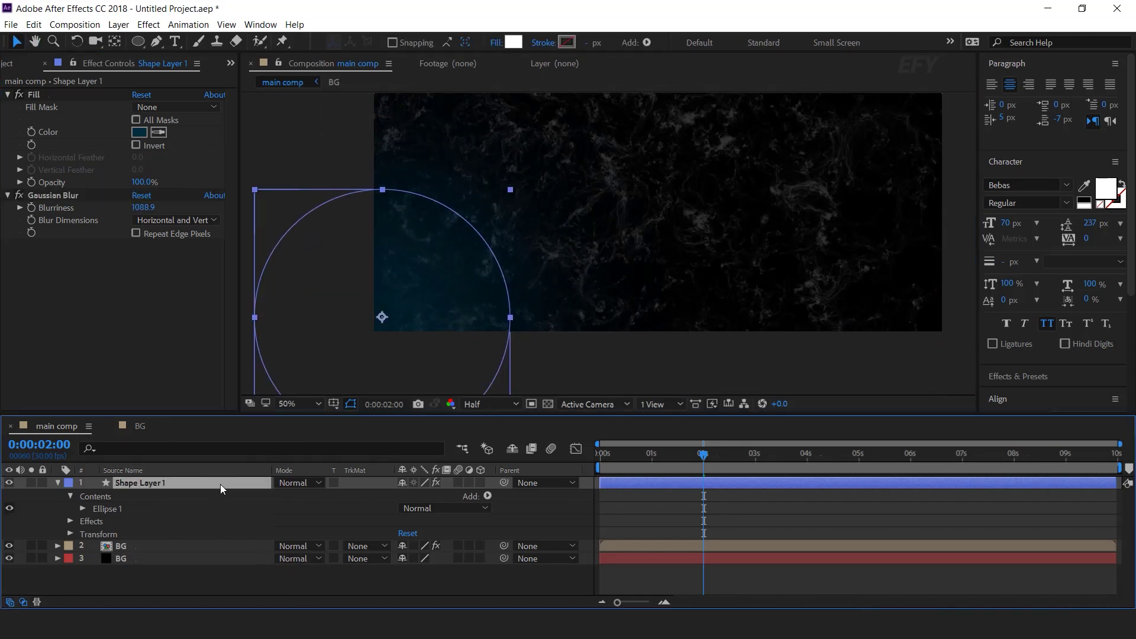
pyautogui.click(300, 482)
pyautogui.click(335, 218)
pyautogui.click(57, 484)
pyautogui.click(511, 317)
pyautogui.moveTo(520, 323); pyautogui.dragTo(533, 324)
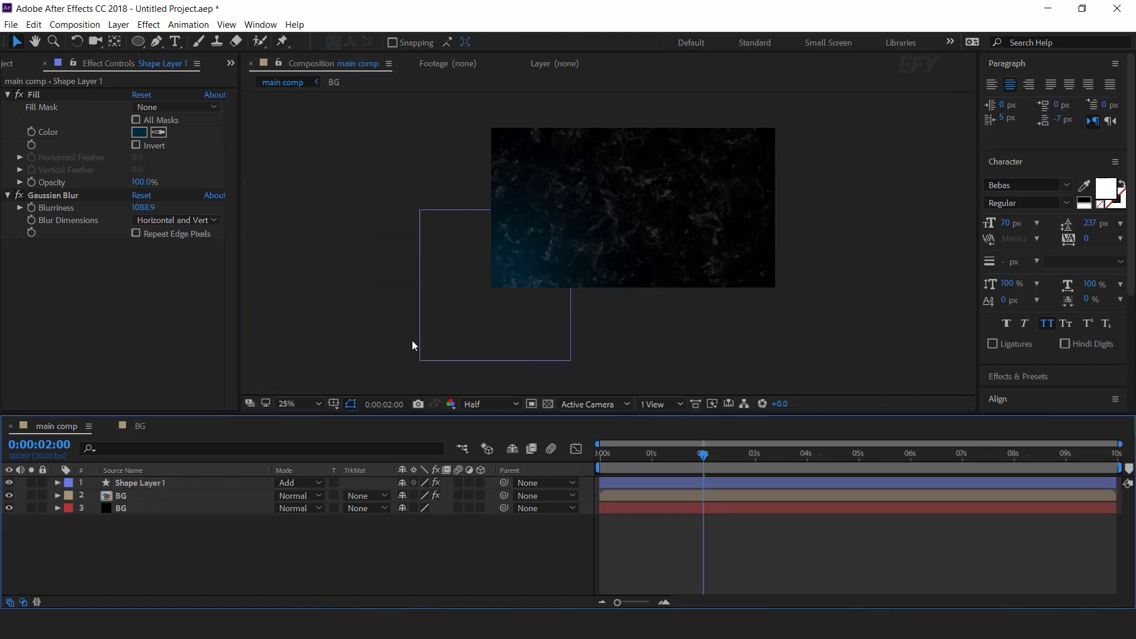
# - Add the expression wiggle(2,10) to the circle layer's Opacity and preview the flicker from the start of the composition
pyautogui.click(144, 483)
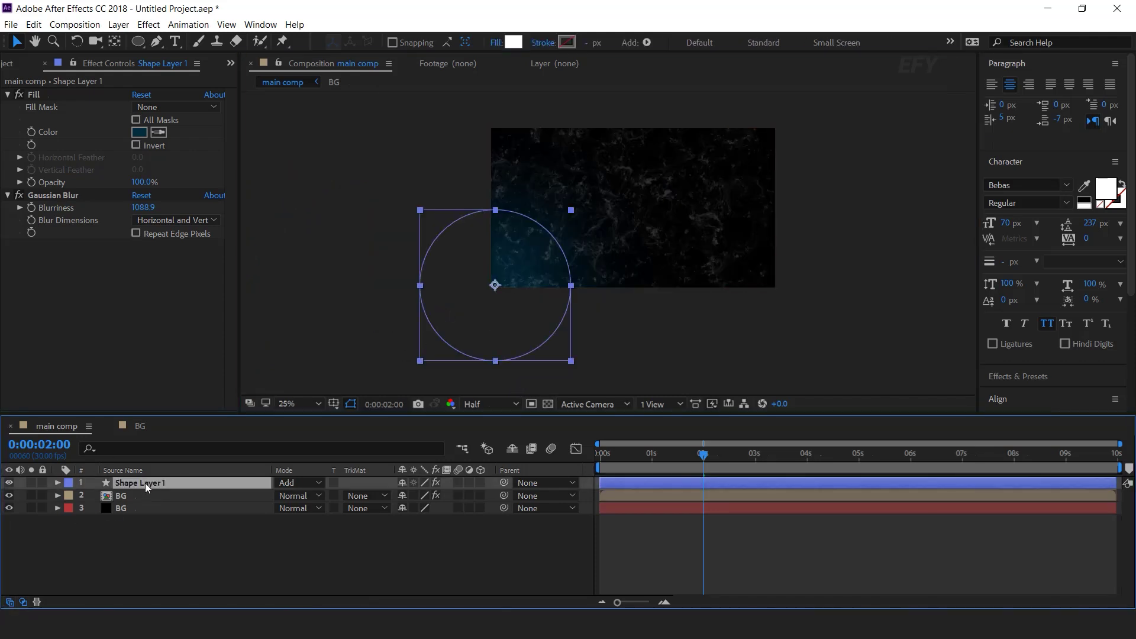
pyautogui.press('t')
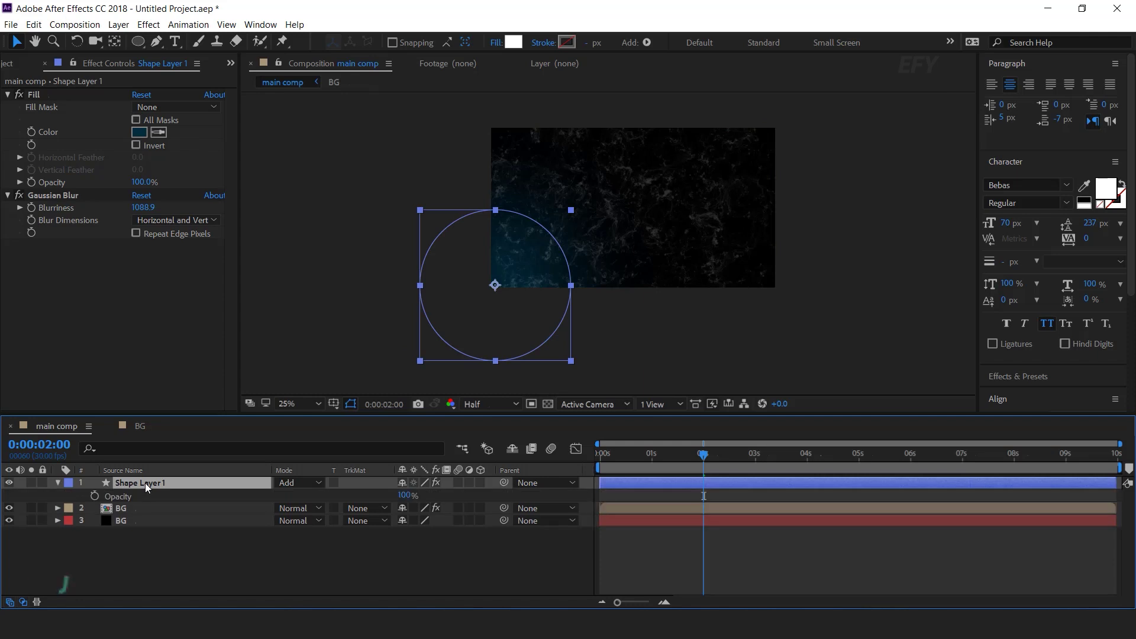
pyautogui.keyDown('alt'); pyautogui.click(94, 496); pyautogui.keyUp('alt')
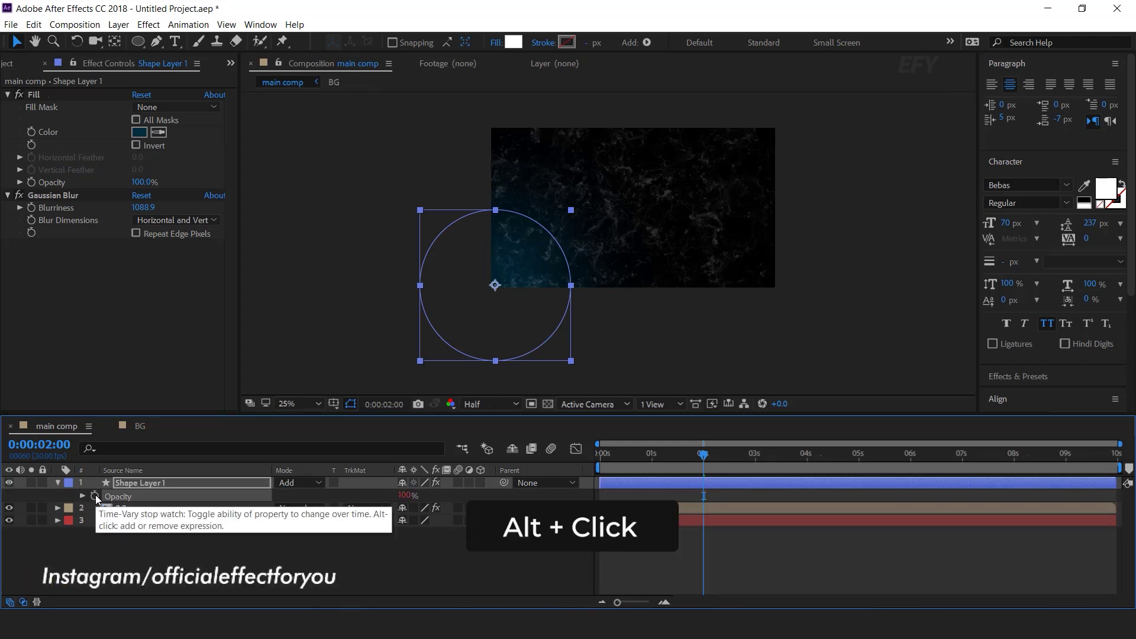
pyautogui.write('wiggle(2,')
pyautogui.click(729, 499)
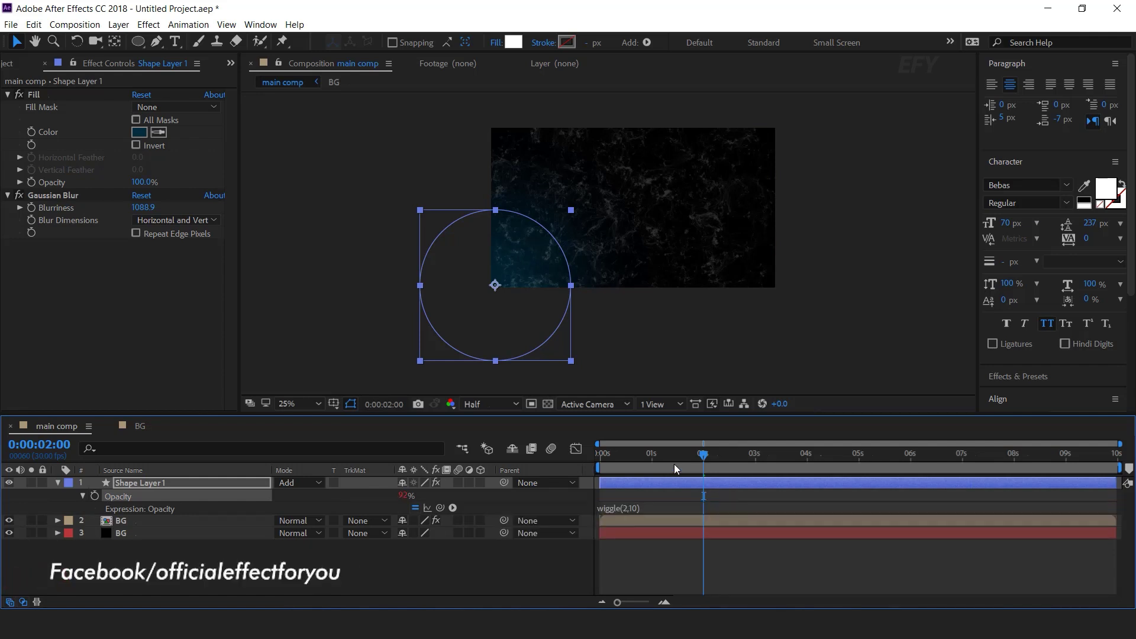
pyautogui.press('Home')
pyautogui.press('space')
pyautogui.moveTo(649, 452); pyautogui.dragTo(629, 465)
# - Enlarge the blurred circle further and shift it slightly down and outward past the frame's lower-left corner
pyautogui.click(533, 320)
pyautogui.moveTo(528, 337); pyautogui.dragTo(526, 339)
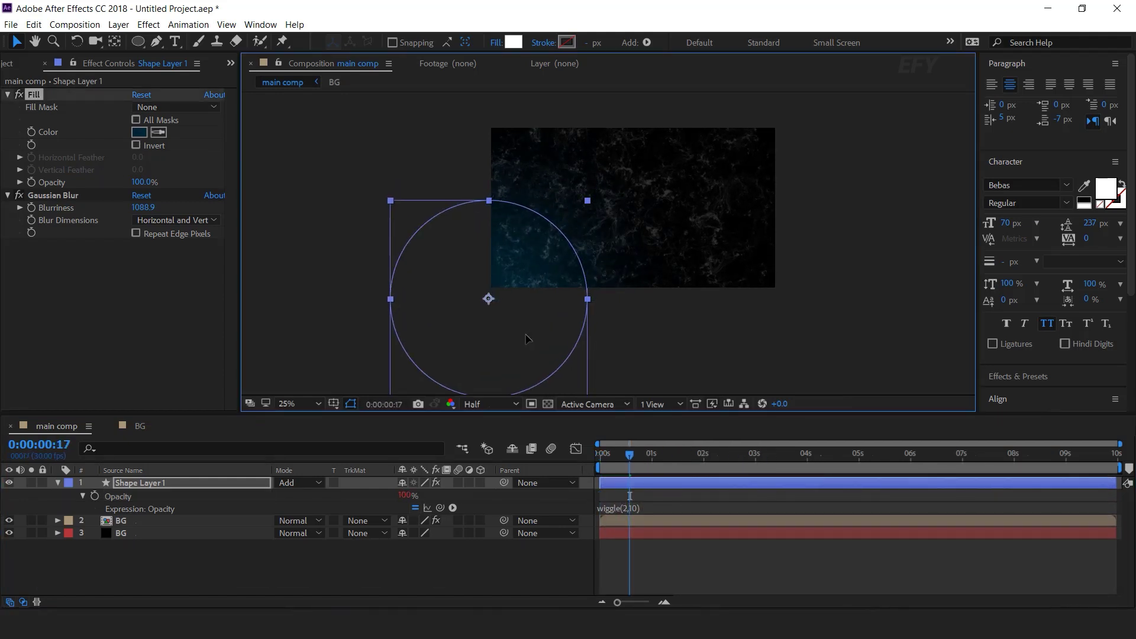
pyautogui.click(726, 560)
# - Duplicate the circle's shape layer, shrink the copy around the lower-left corner and reduce its Gaussian Blur Blurriness to about 948
pyautogui.click(151, 484)
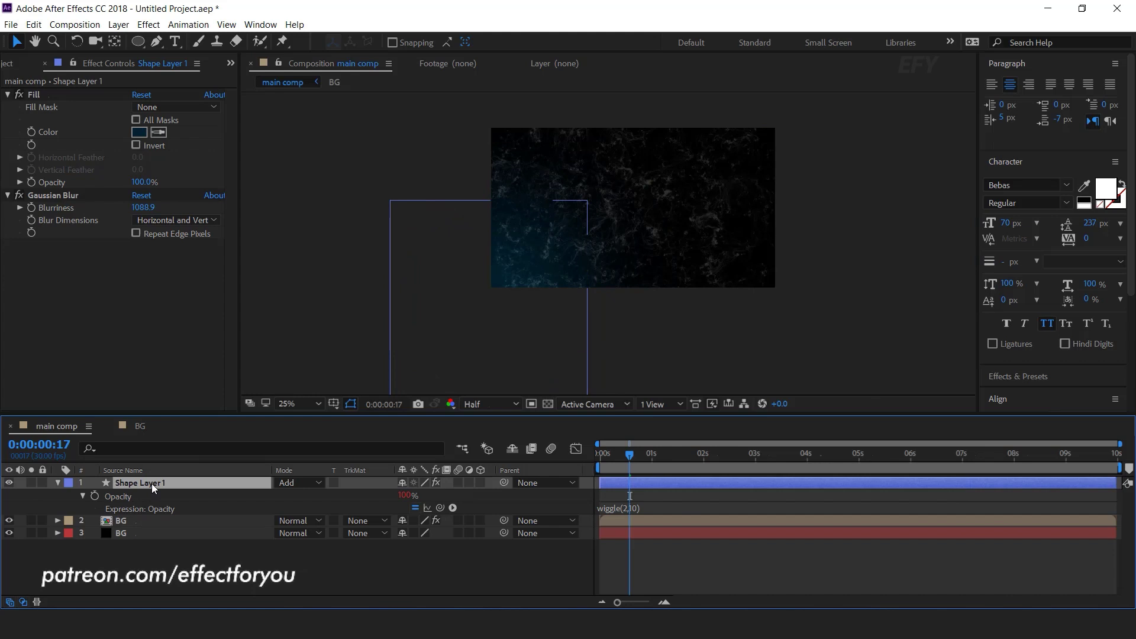
pyautogui.hotkey('ctrl', 'd')
pyautogui.moveTo(587, 300); pyautogui.dragTo(498, 322)
pyautogui.moveTo(143, 208); pyautogui.dragTo(83, 203)
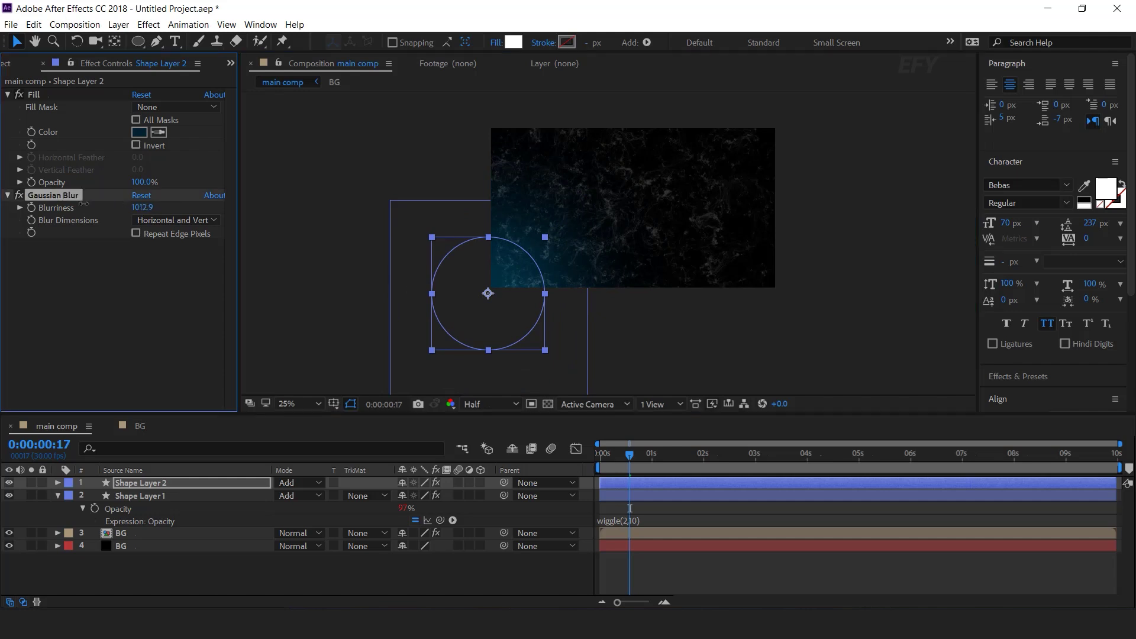
# - Lower the smaller circle's opacity to about 29% and set its blending mode to Screen
pyautogui.click(163, 484)
pyautogui.press('t')
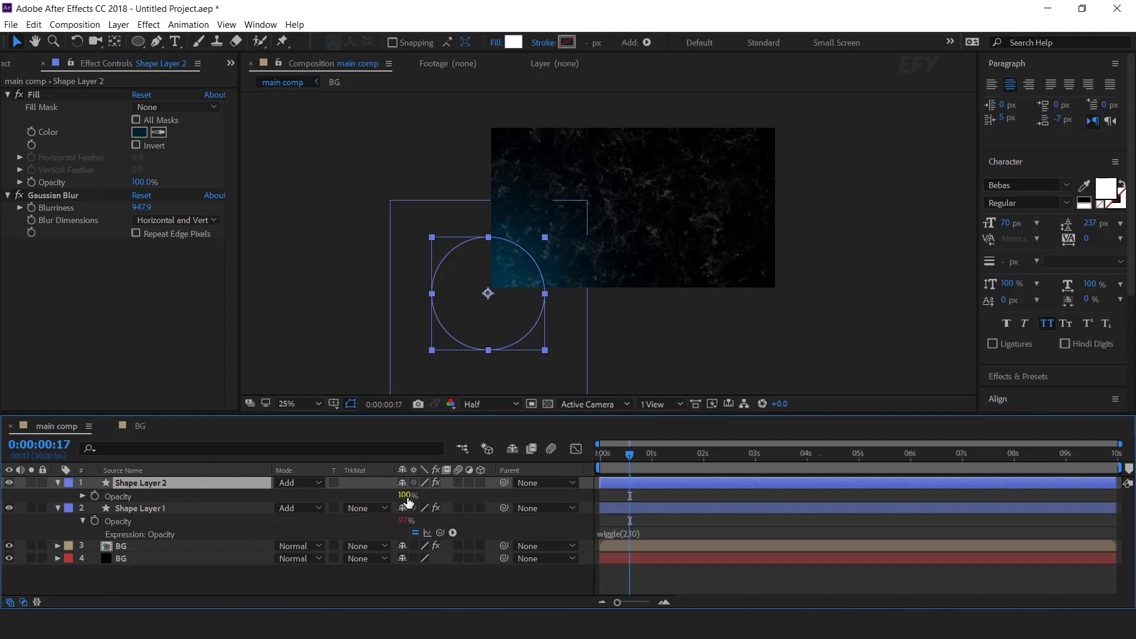
pyautogui.moveTo(406, 495); pyautogui.dragTo(377, 495)
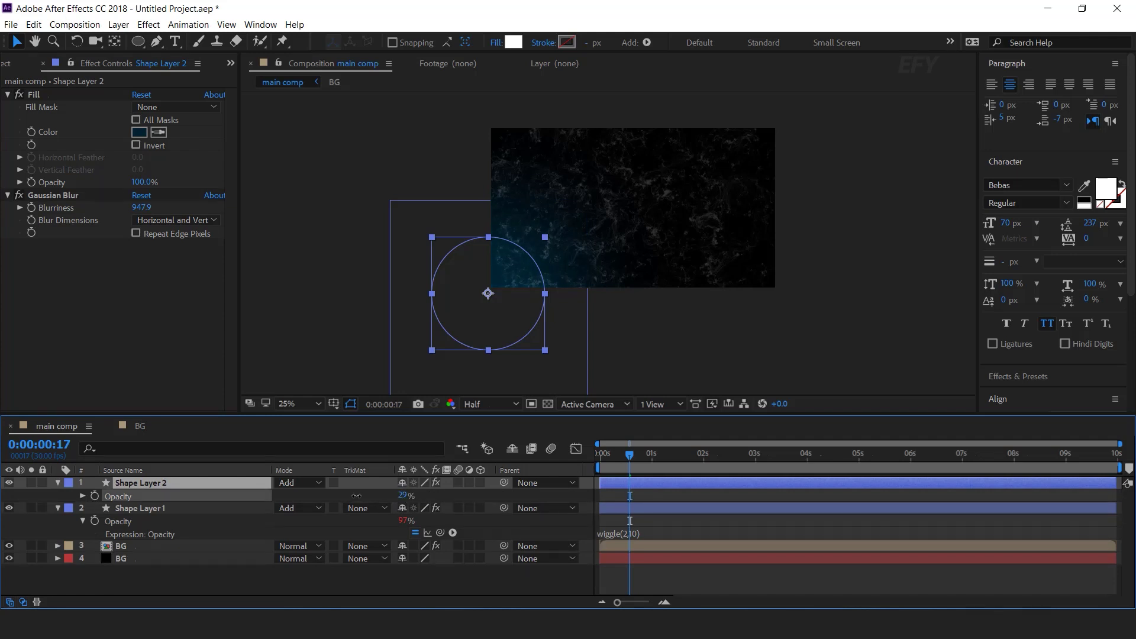
pyautogui.hotkey('ctrl', 'v')
pyautogui.click(287, 482)
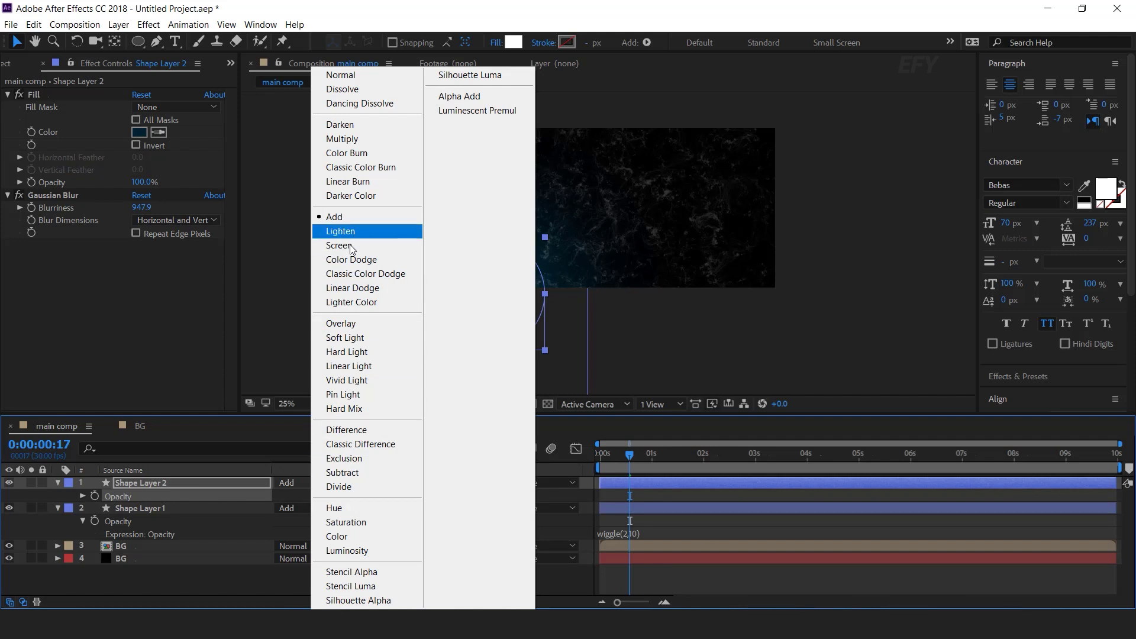
pyautogui.click(339, 245)
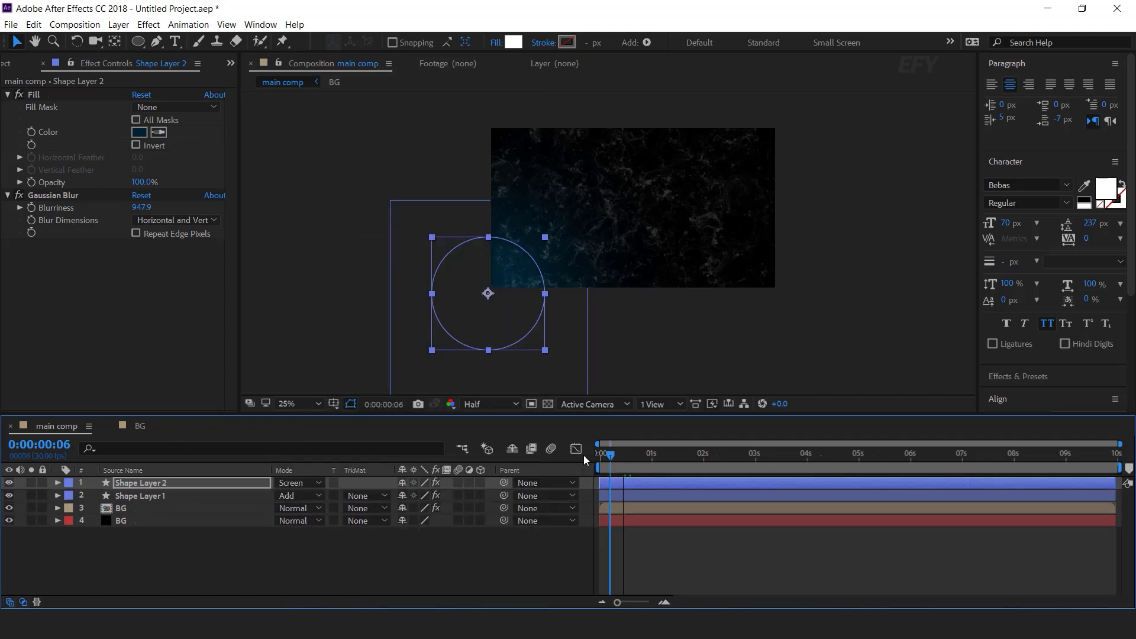
pyautogui.click(528, 551)
pyautogui.press('Home')
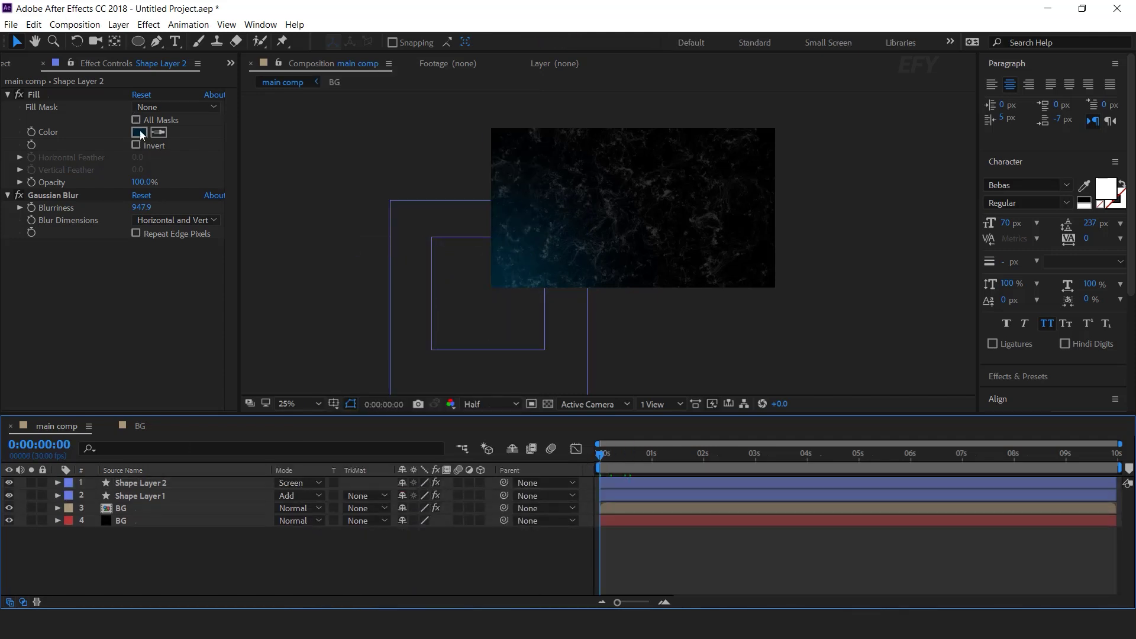
# - Shift the smaller circle's Fill effect color to dark teal, about 002F2E, and select the larger circle's layer
pyautogui.click(140, 131)
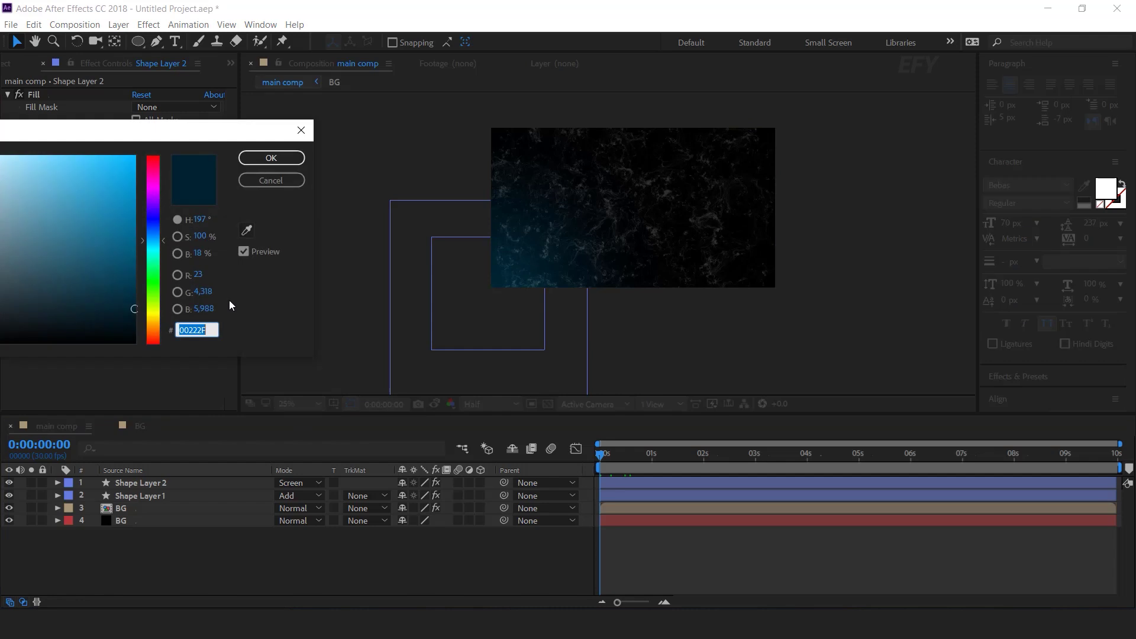
pyautogui.moveTo(161, 240); pyautogui.dragTo(162, 249)
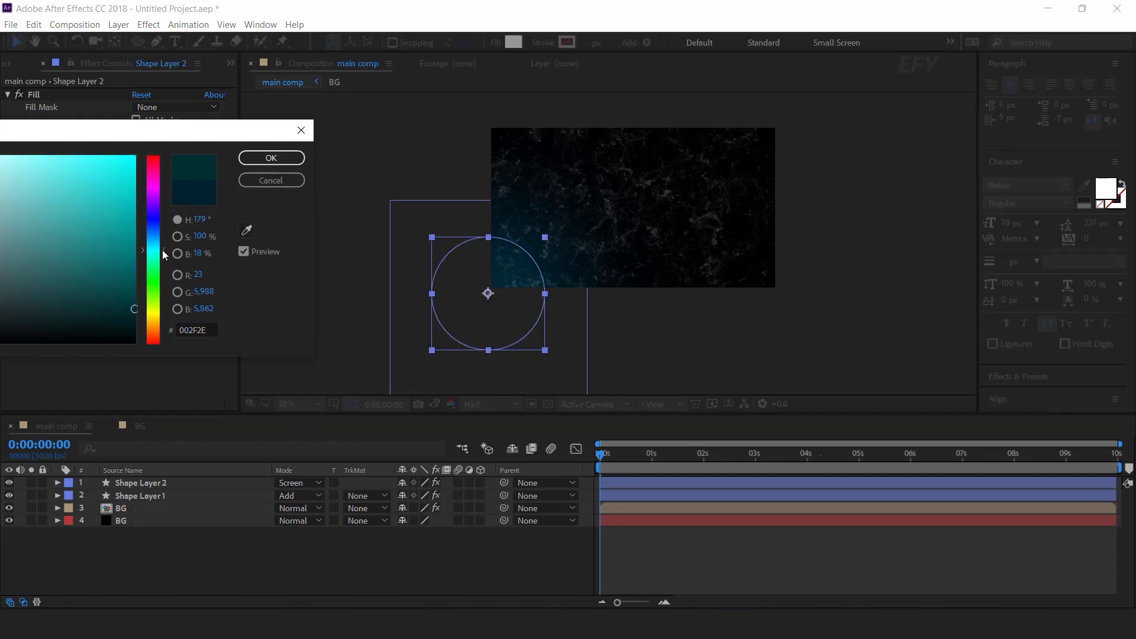
pyautogui.click(271, 157)
pyautogui.click(224, 494)
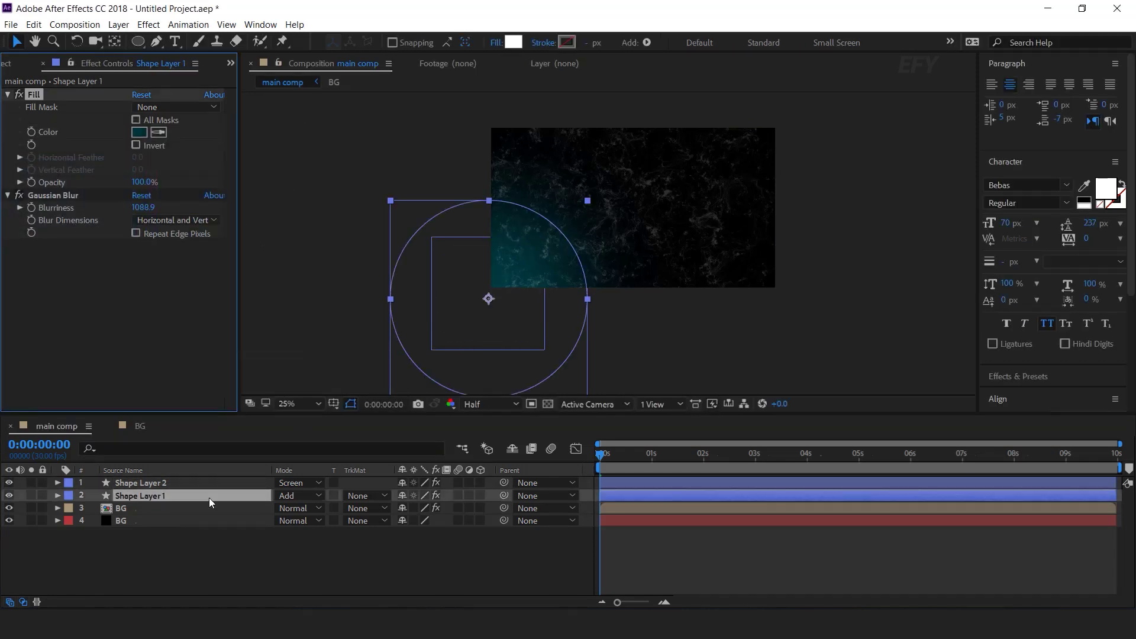
# - Lower the larger circle's layer opacity to about 54%
pyautogui.click(209, 498)
pyautogui.press('t')
pyautogui.moveTo(404, 508); pyautogui.dragTo(374, 509)
pyautogui.click(457, 585)
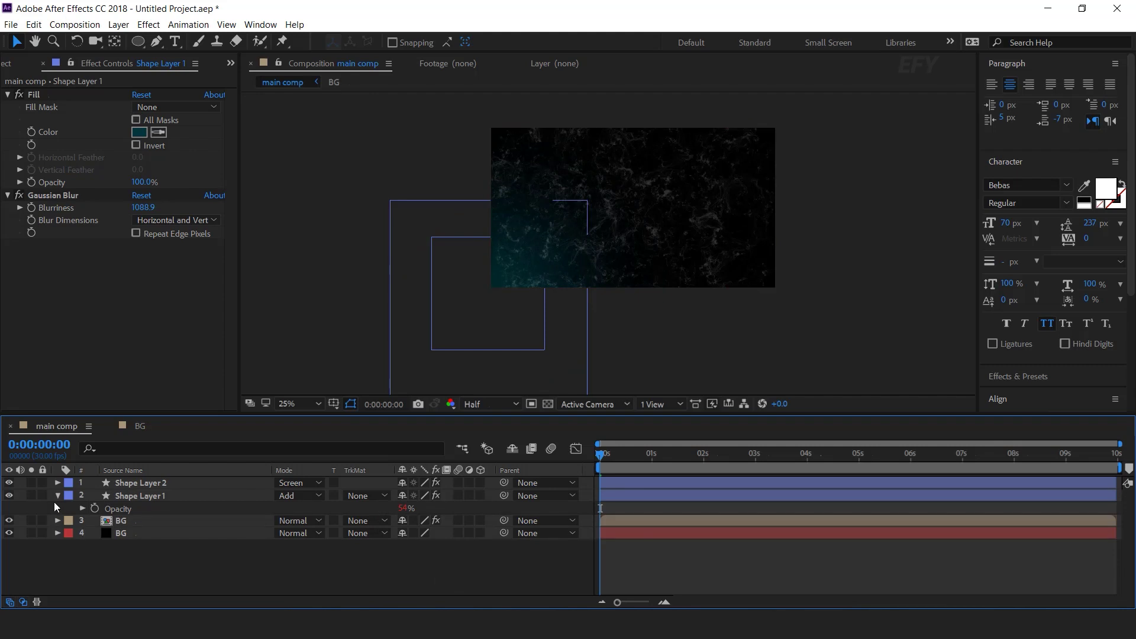
pyautogui.press('t')
# - Stretch the larger circle into a wide ellipse and move it to the bottom centre of the frame
pyautogui.click(159, 495)
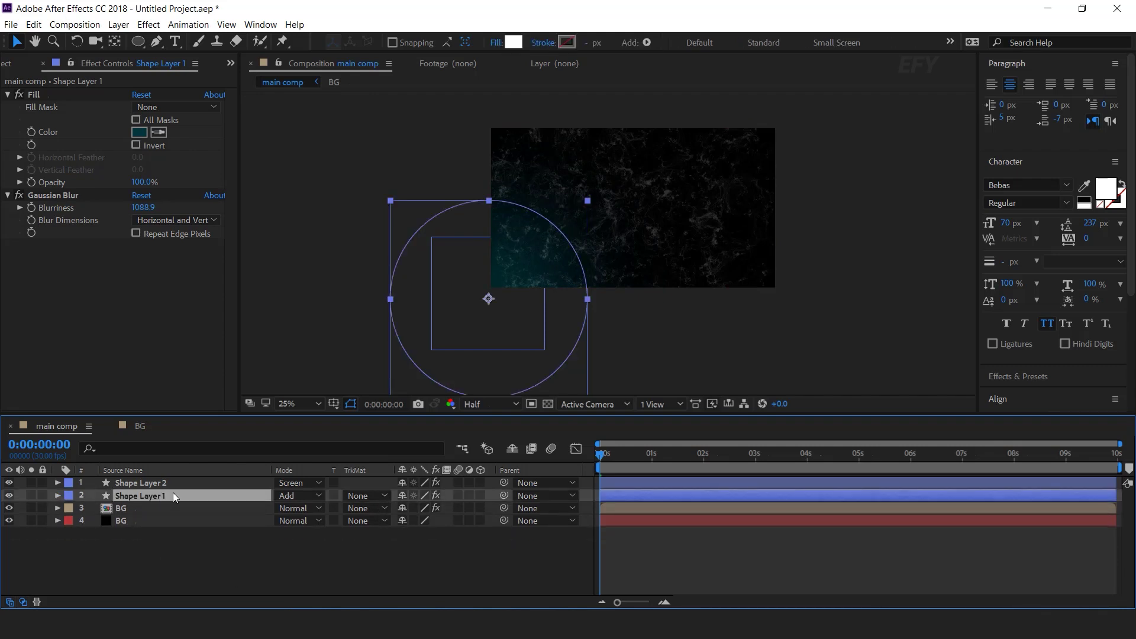
pyautogui.moveTo(587, 299); pyautogui.dragTo(652, 298)
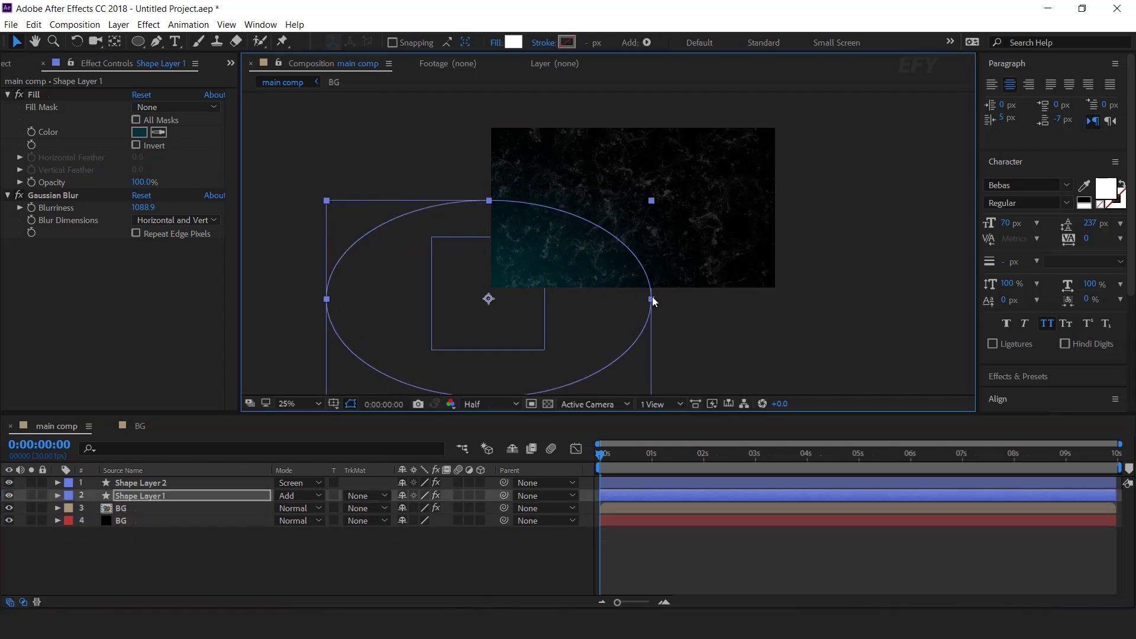
pyautogui.moveTo(573, 331); pyautogui.dragTo(700, 352)
pyautogui.click(314, 551)
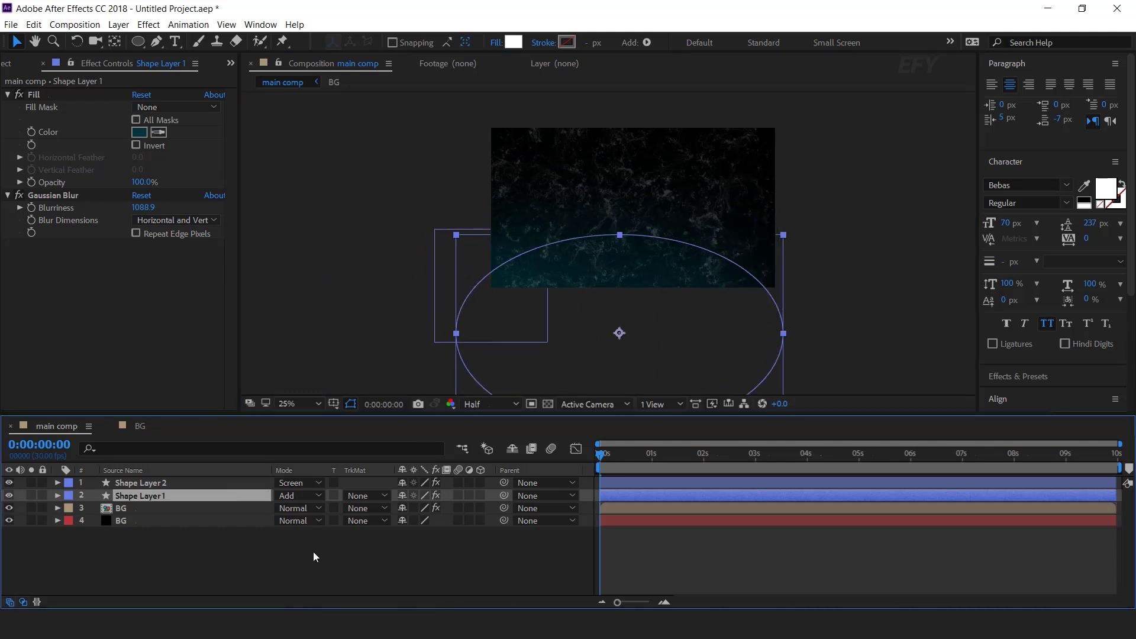
# - Create a 1920 x 1080, 30 fps, 10-second composition named text 1 and add the text lines EFY and PRESENT at its centre
pyautogui.click(30, 65)
pyautogui.click(46, 404)
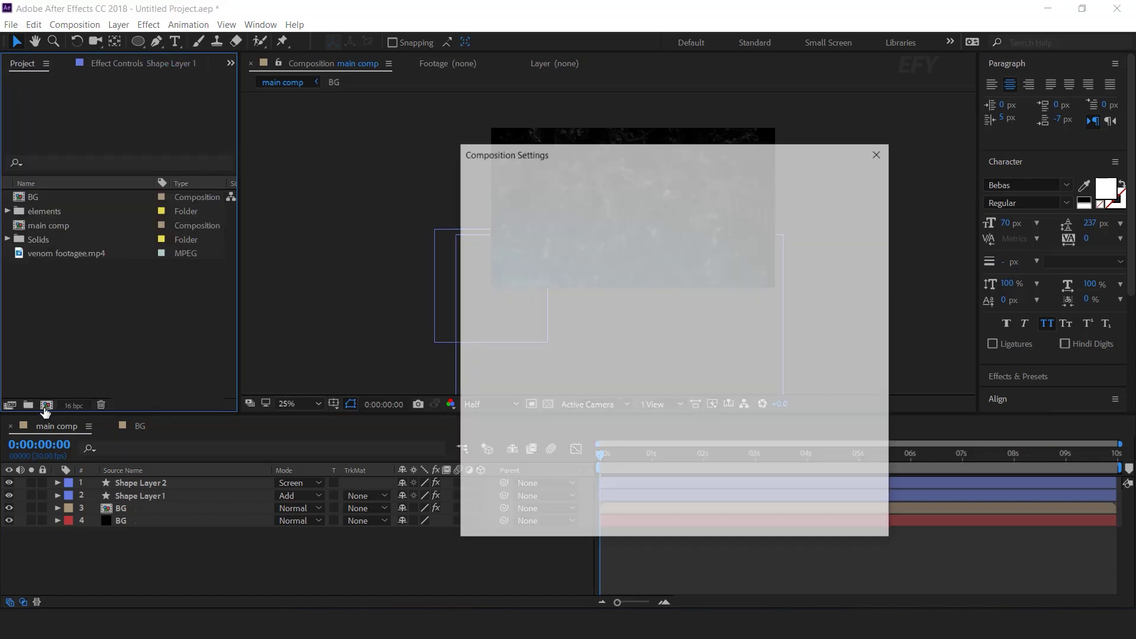
pyautogui.write('t')
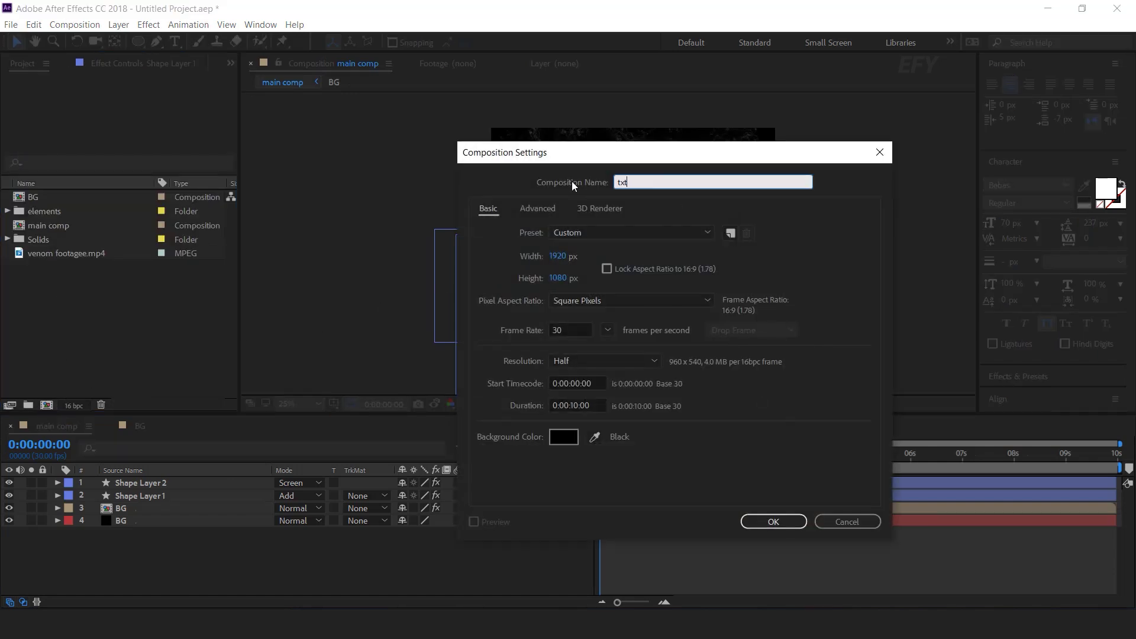
pyautogui.write('ext 1')
pyautogui.click(774, 522)
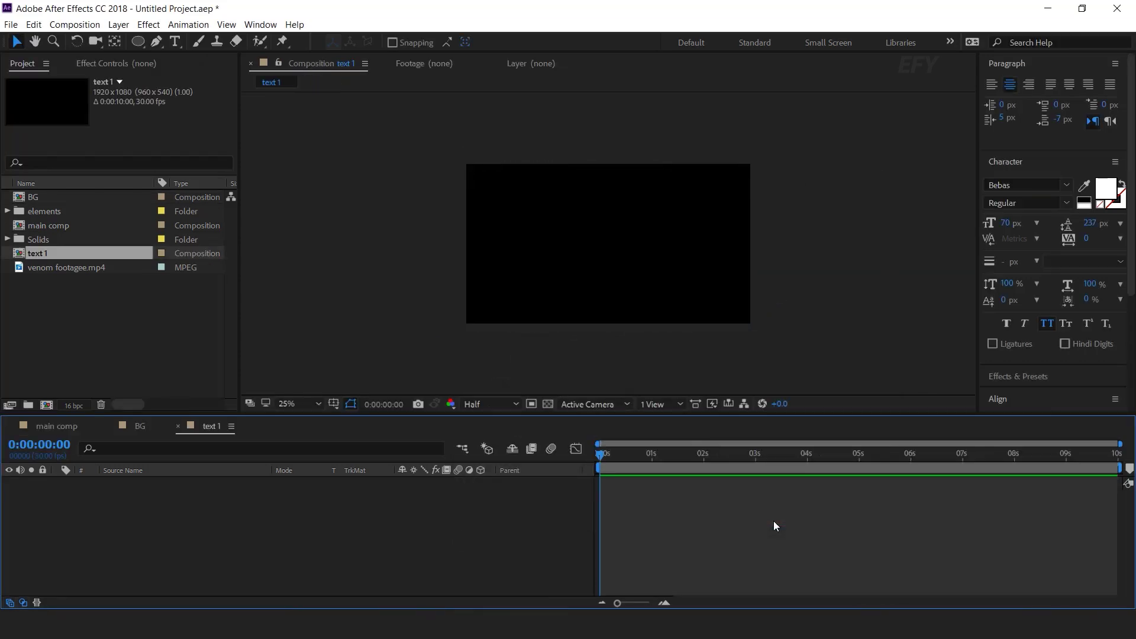
pyautogui.click(175, 42)
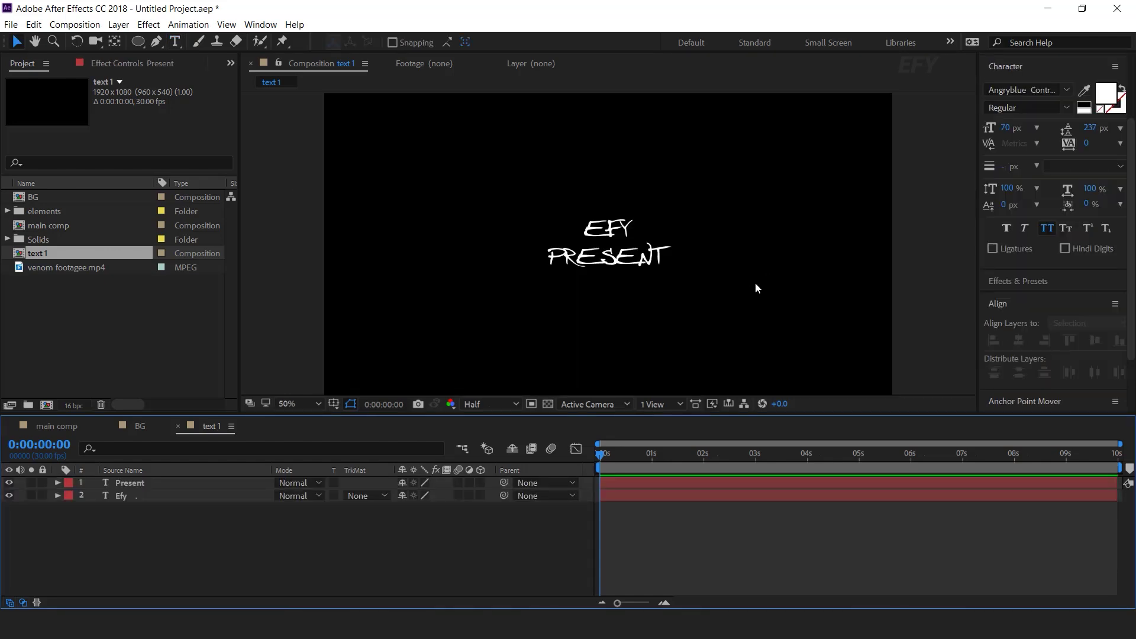
# - Close the text 1 and BG compositions and place text 1 as the top layer of main comp
pyautogui.click(178, 425)
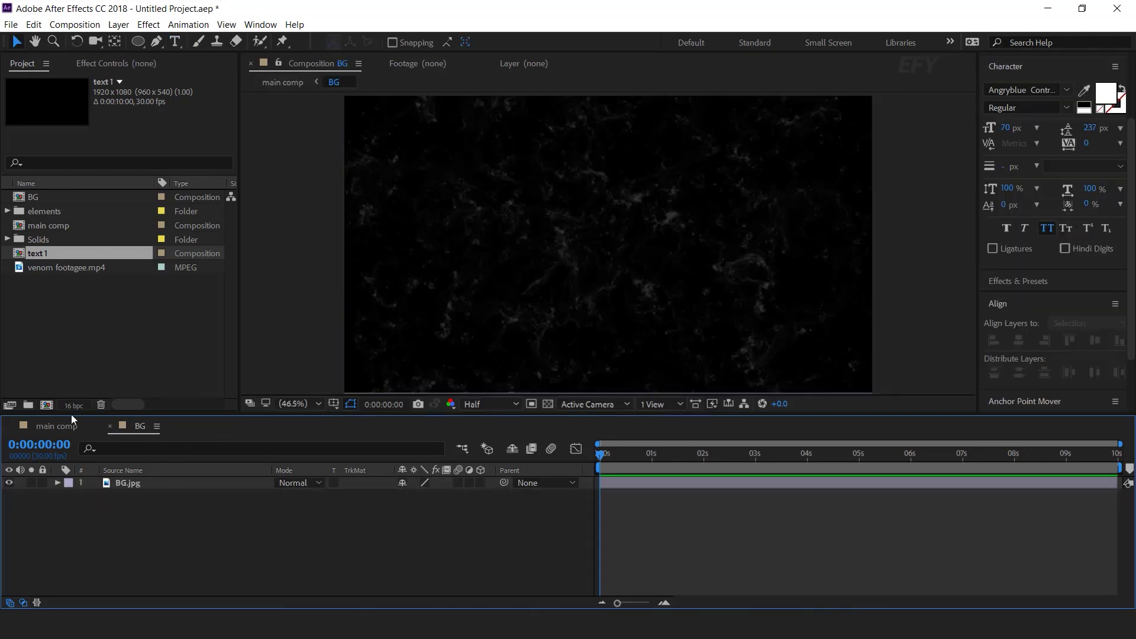
pyautogui.click(109, 426)
pyautogui.click(76, 318)
pyautogui.moveTo(45, 253); pyautogui.dragTo(148, 480)
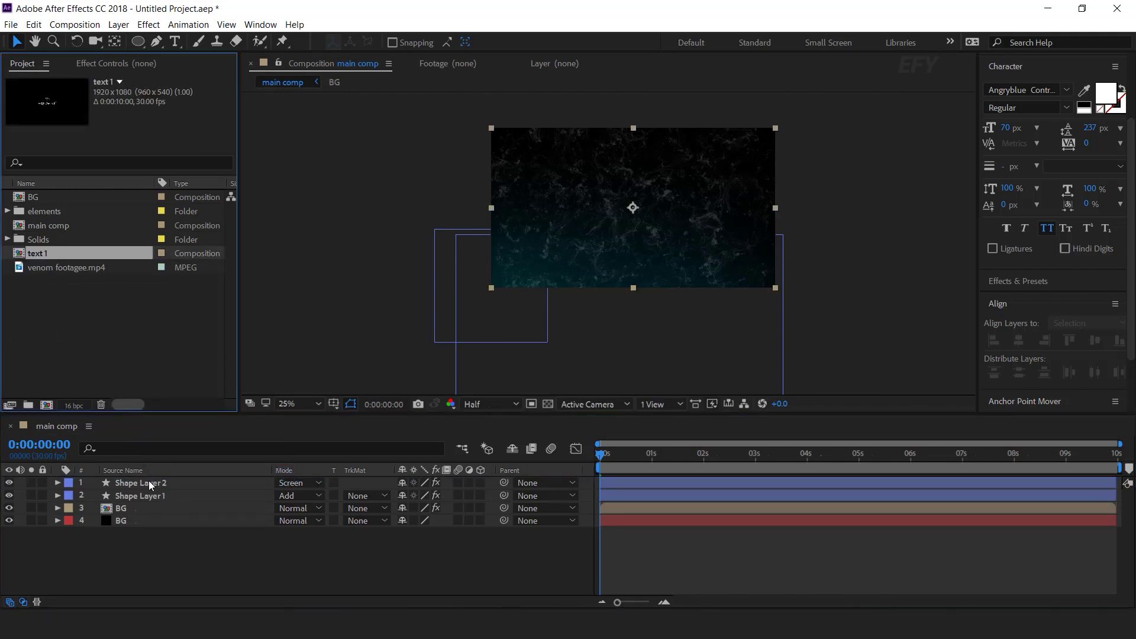
pyautogui.scroll(2, 656, 212)
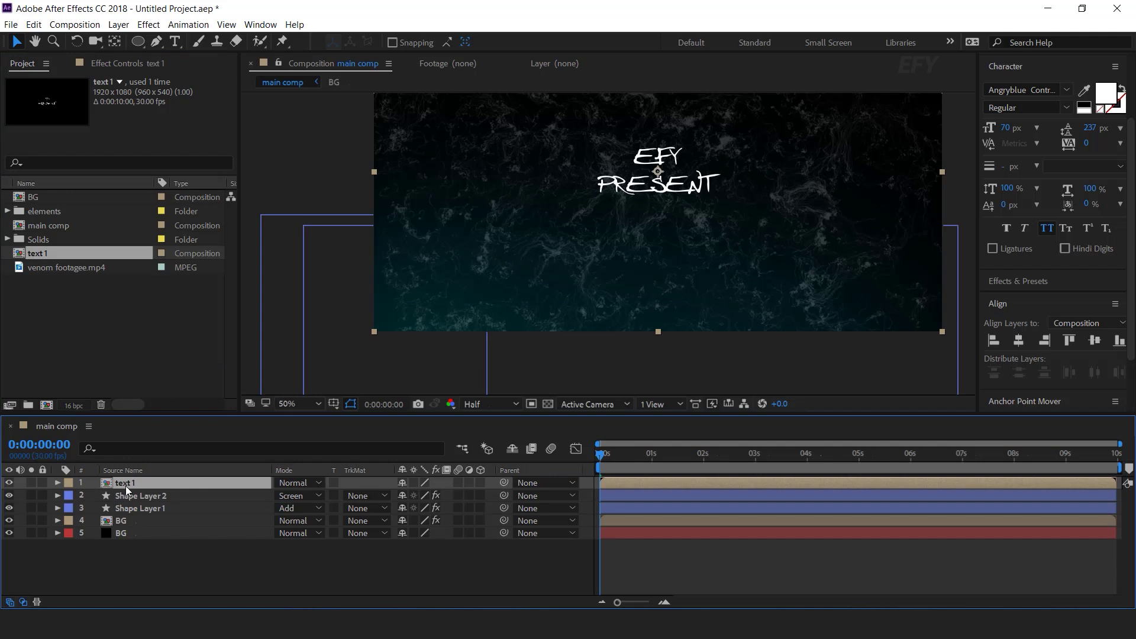
# - Apply a Glow effect to the text 1 layer and set its Glow Radius to 30
pyautogui.hotkey('ctrl', 'space')
pyautogui.write('glo')
pyautogui.press('Return')
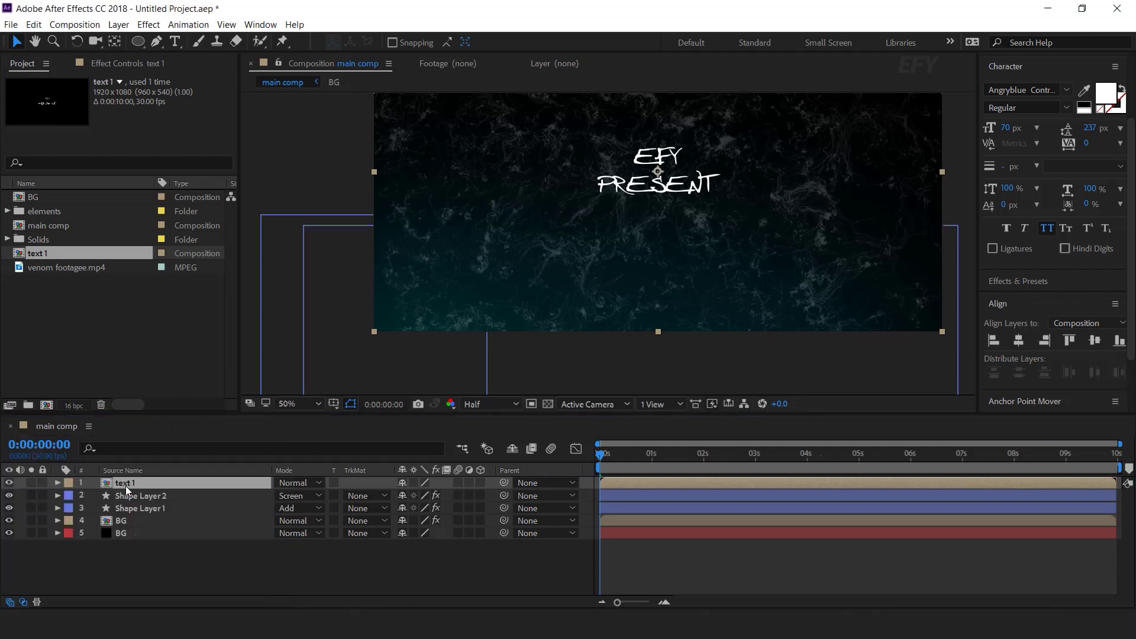
pyautogui.click(139, 132)
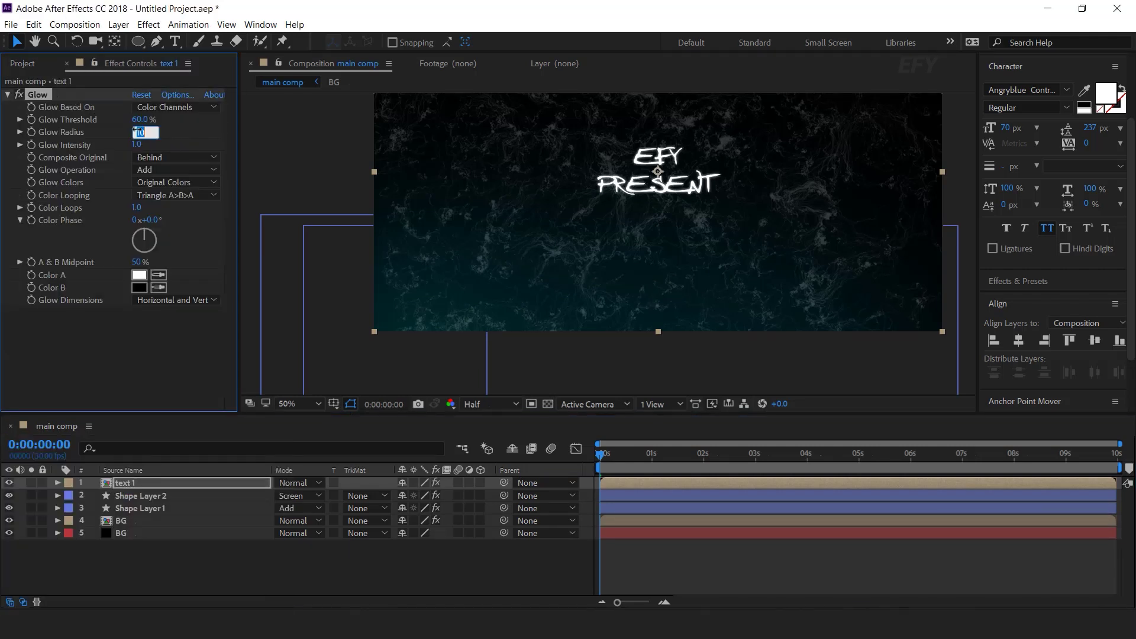
pyautogui.write('30')
pyautogui.press('Return')
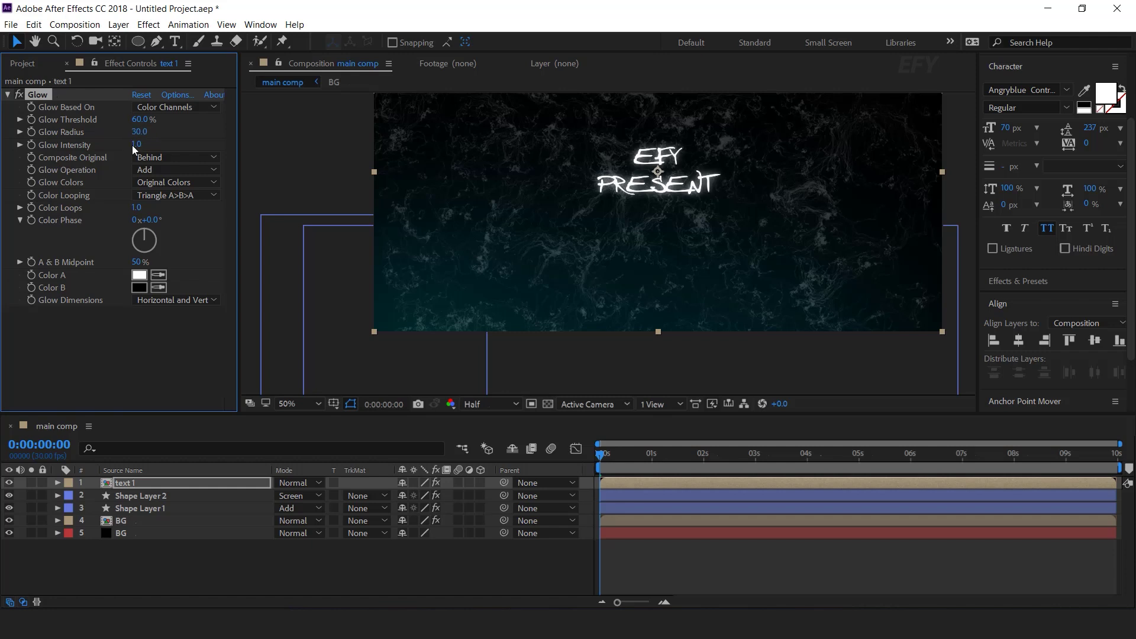
# - Set the Glow Intensity of the text 1 layer to 0.8 and duplicate the layer
pyautogui.click(140, 144)
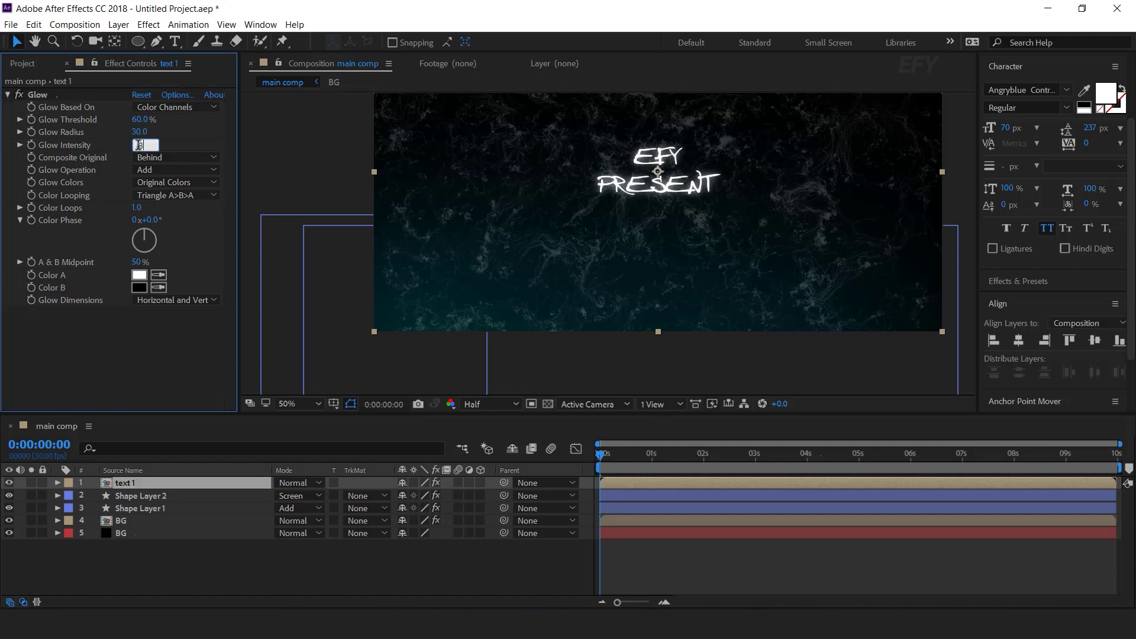
pyautogui.write('0.8')
pyautogui.press('Return')
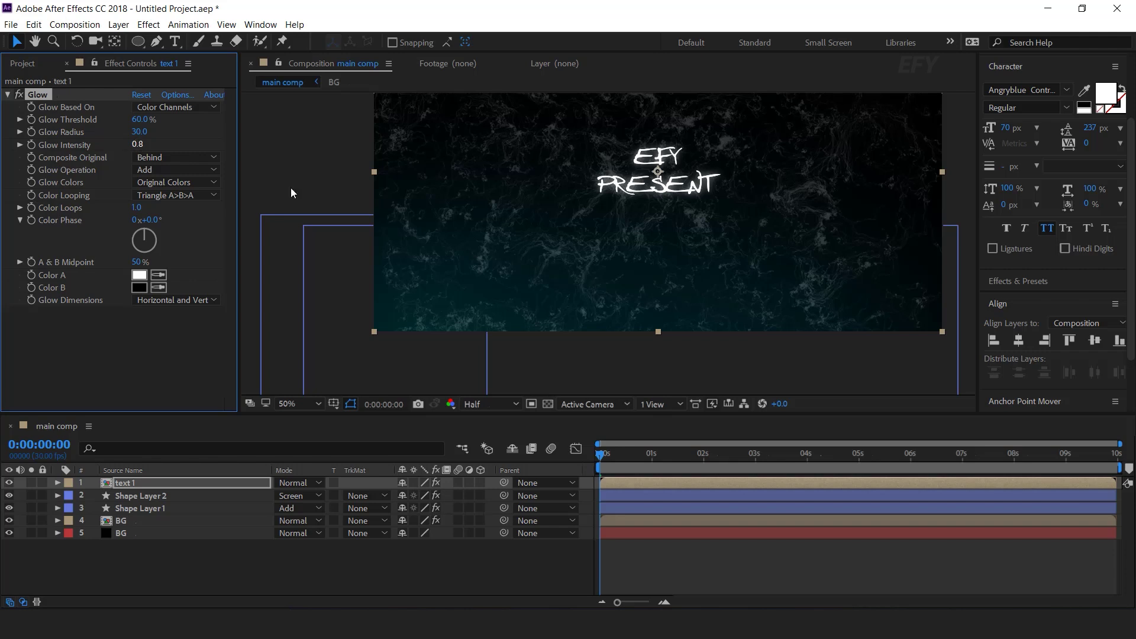
pyautogui.press('h')
pyautogui.moveTo(707, 198); pyautogui.dragTo(687, 267)
pyautogui.press('v')
pyautogui.click(180, 580)
pyautogui.click(137, 485)
pyautogui.hotkey('ctrl', 'd')
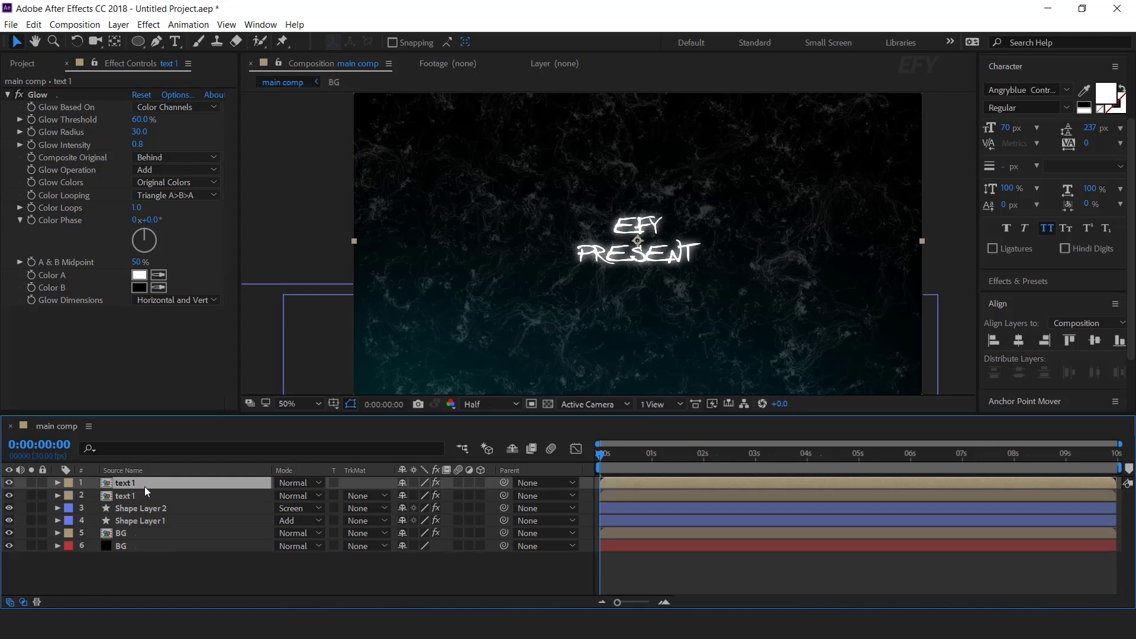
# - Create a 1920 x 1080, 30 fps, 10-second composition named text texture
pyautogui.click(22, 63)
pyautogui.click(67, 333)
pyautogui.click(46, 405)
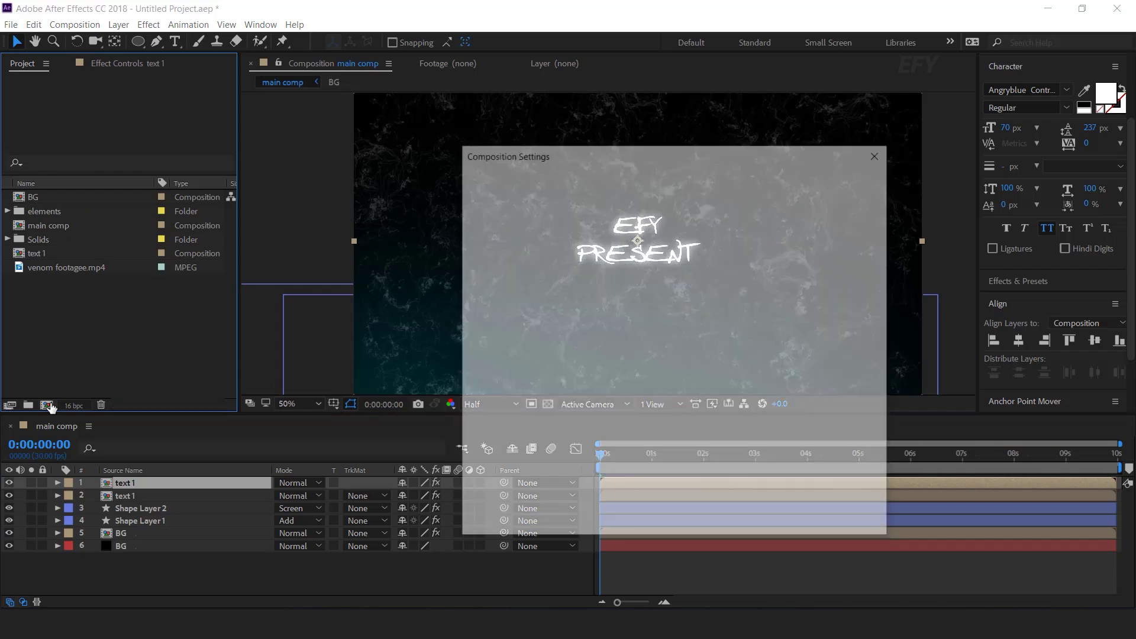
pyautogui.click(651, 179)
pyautogui.hotkey('ctrl', 'a')
pyautogui.write('text ')
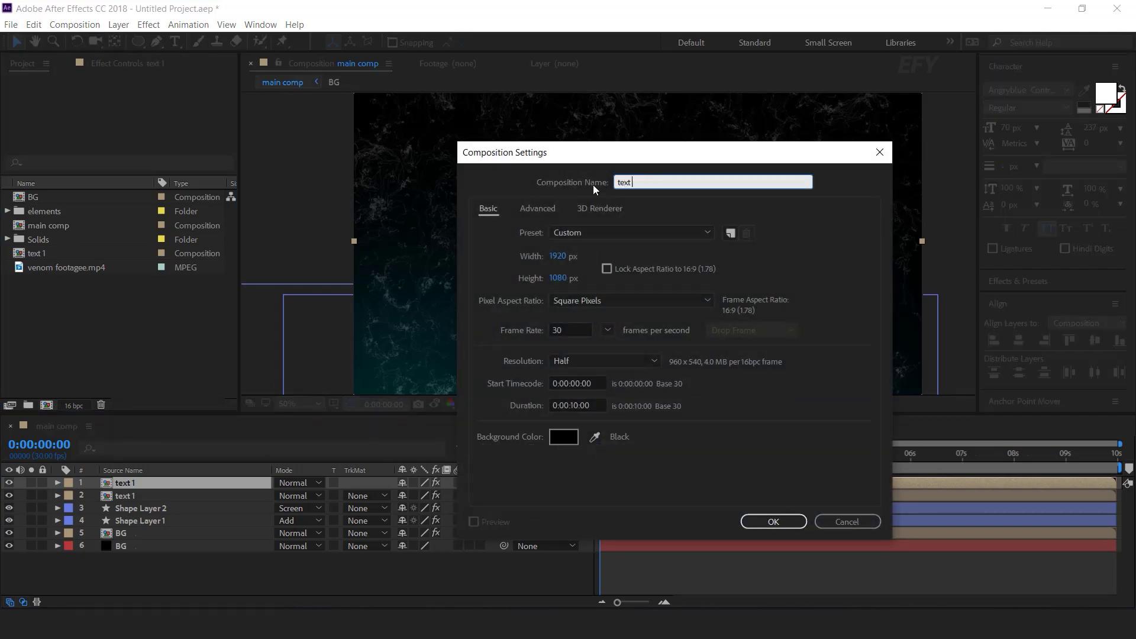
pyautogui.write('texture')
pyautogui.press('Return')
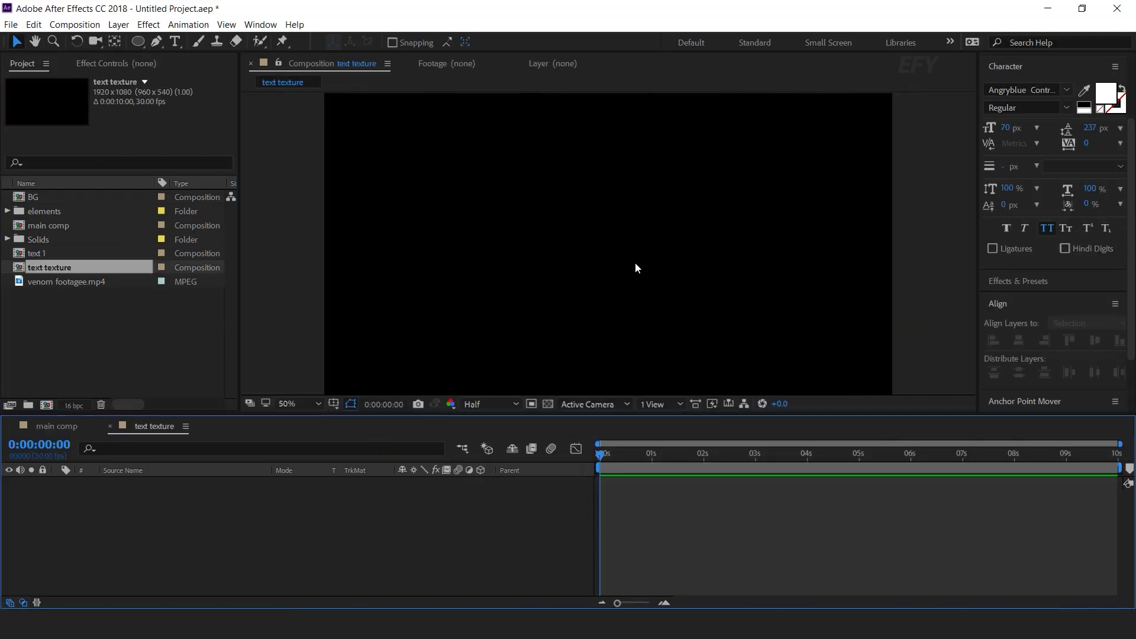
# - Add texture.JPG from the elements folder as a layer in the text texture composition
pyautogui.click(26, 214)
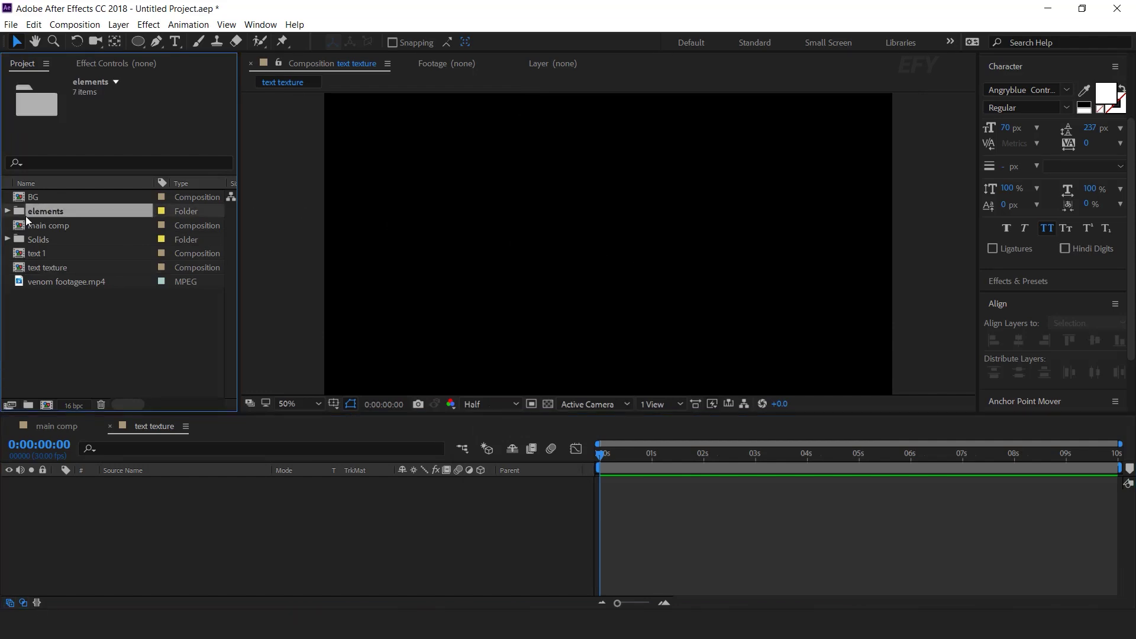
pyautogui.click(7, 212)
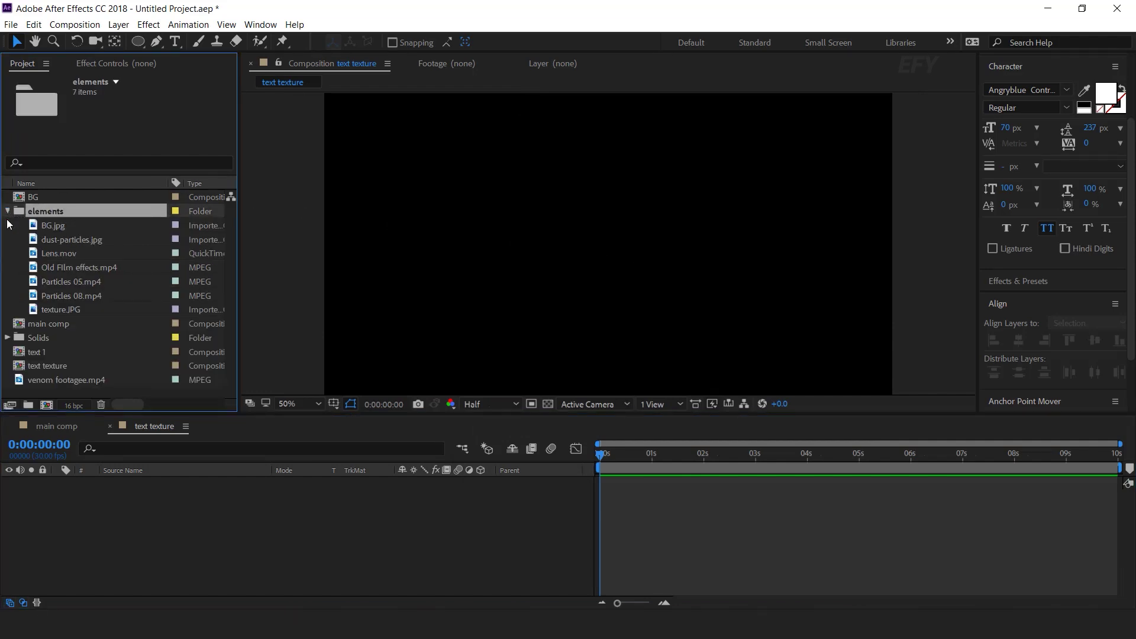
pyautogui.click(65, 310)
pyautogui.moveTo(68, 314); pyautogui.dragTo(187, 544)
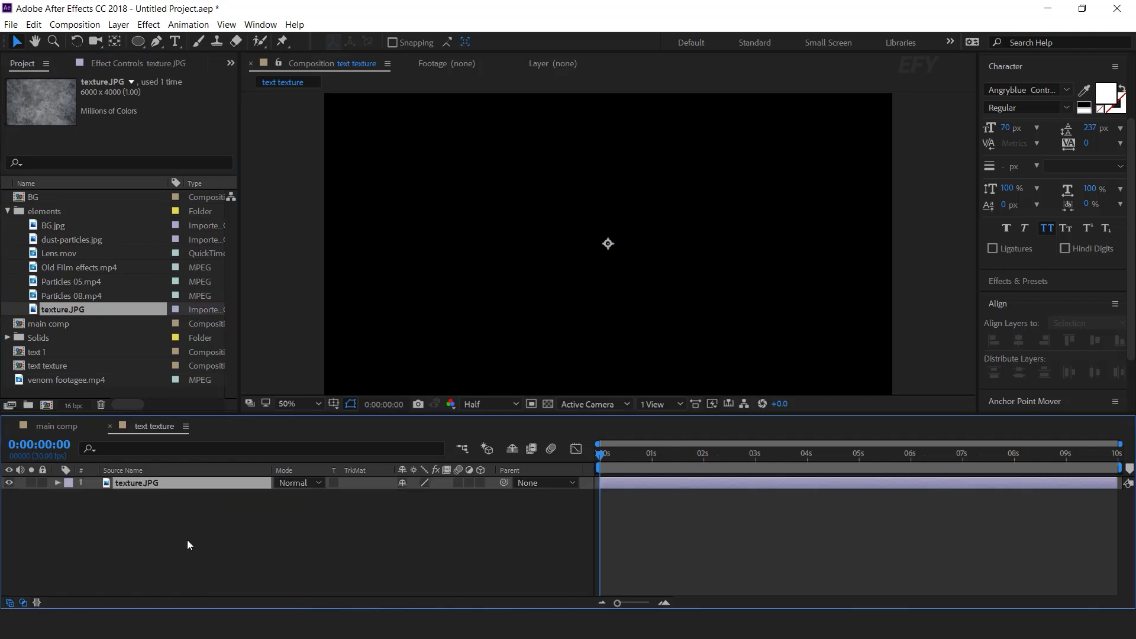
# - Apply a Curves effect to the texture.JPG layer and bend the RGB curve strongly upward to brighten it
pyautogui.hotkey('ctrl', 'space')
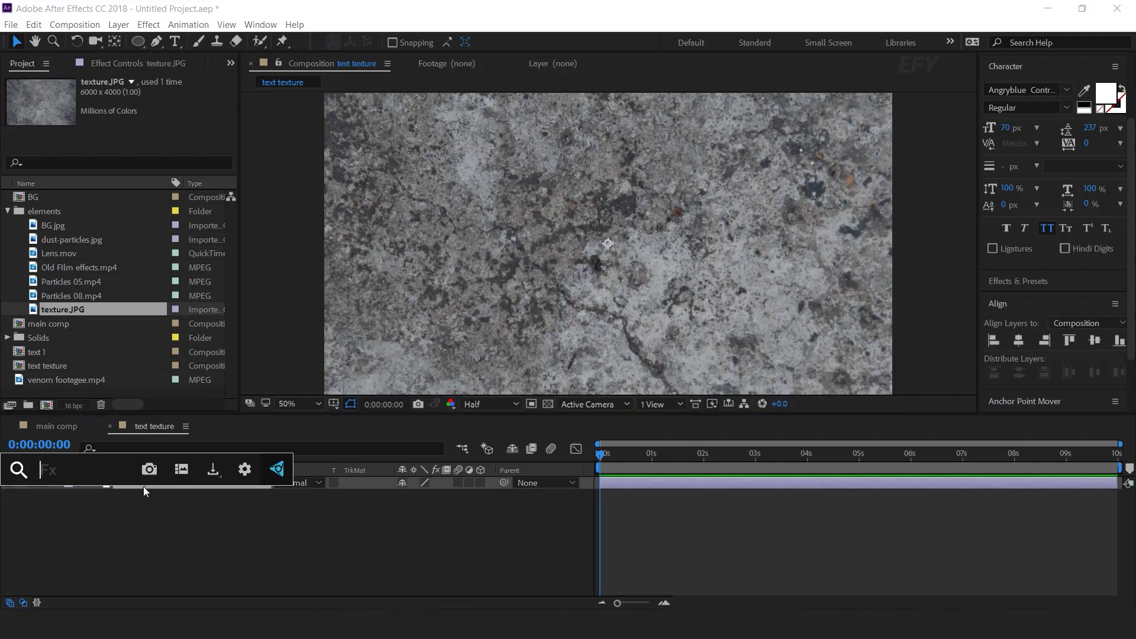
pyautogui.write('cu')
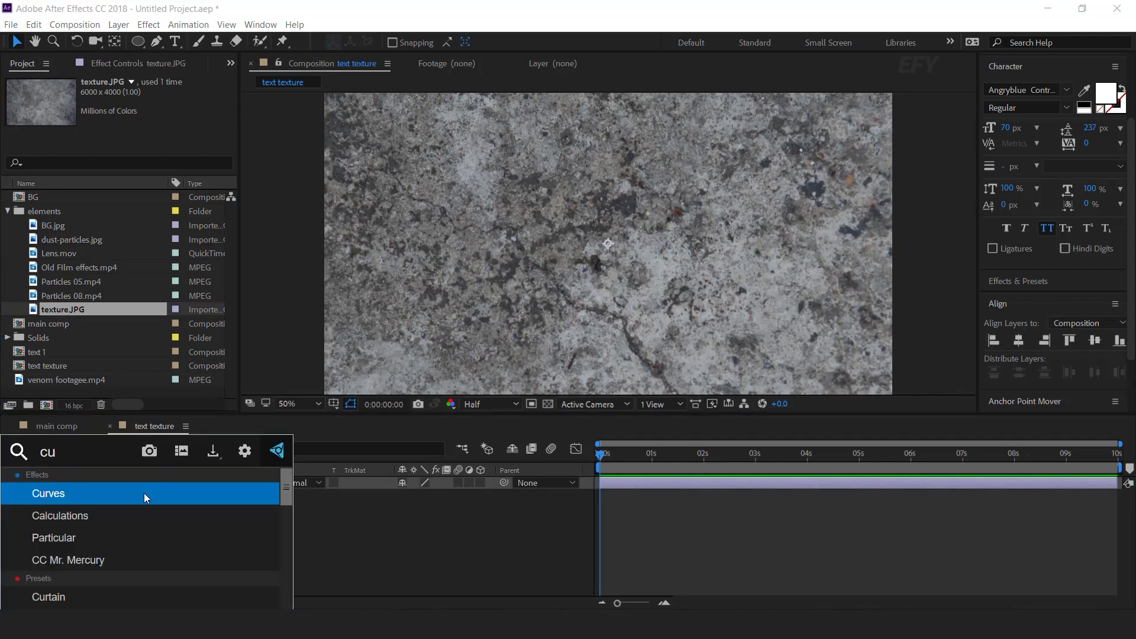
pyautogui.click(143, 493)
pyautogui.moveTo(126, 245); pyautogui.dragTo(93, 226)
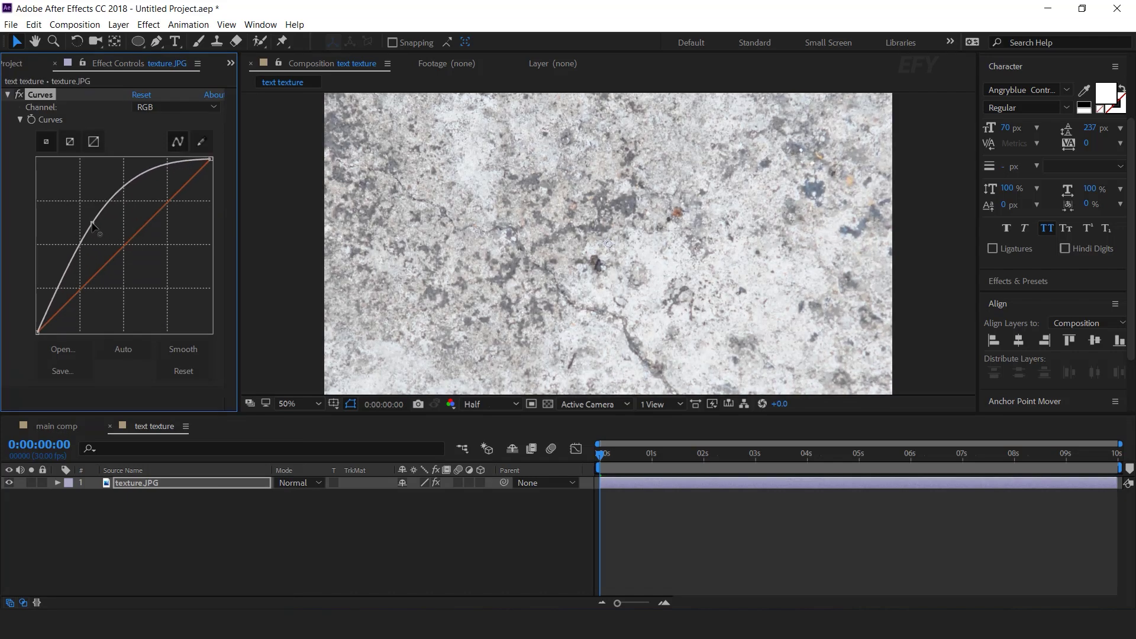
# - Close the text texture composition and place it in main comp between the two text 1 layers
pyautogui.click(109, 426)
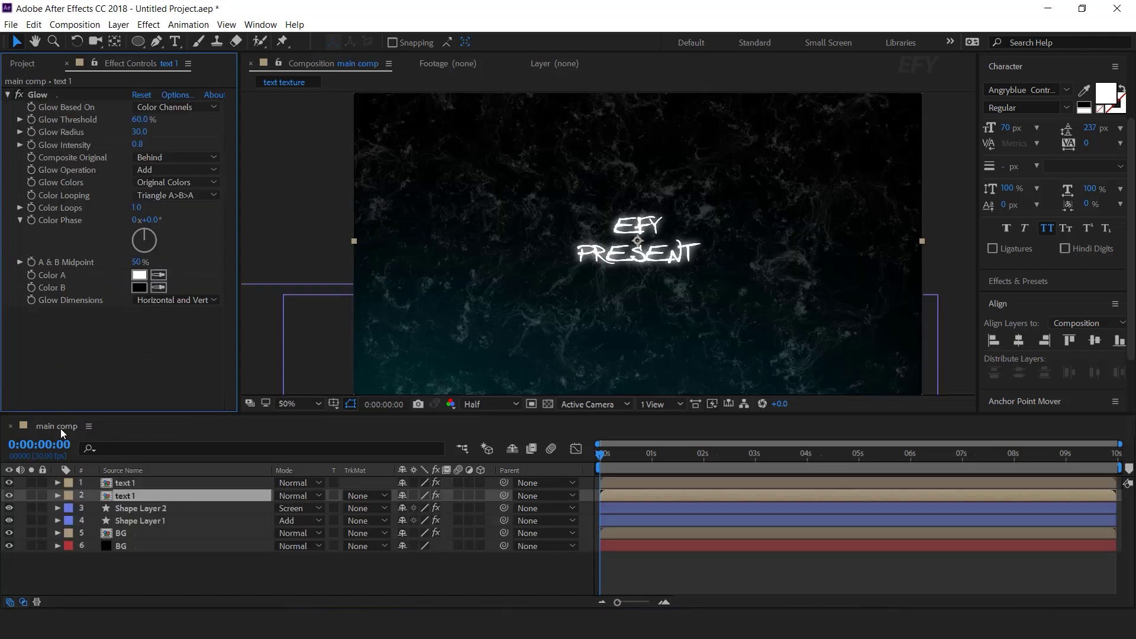
pyautogui.click(21, 63)
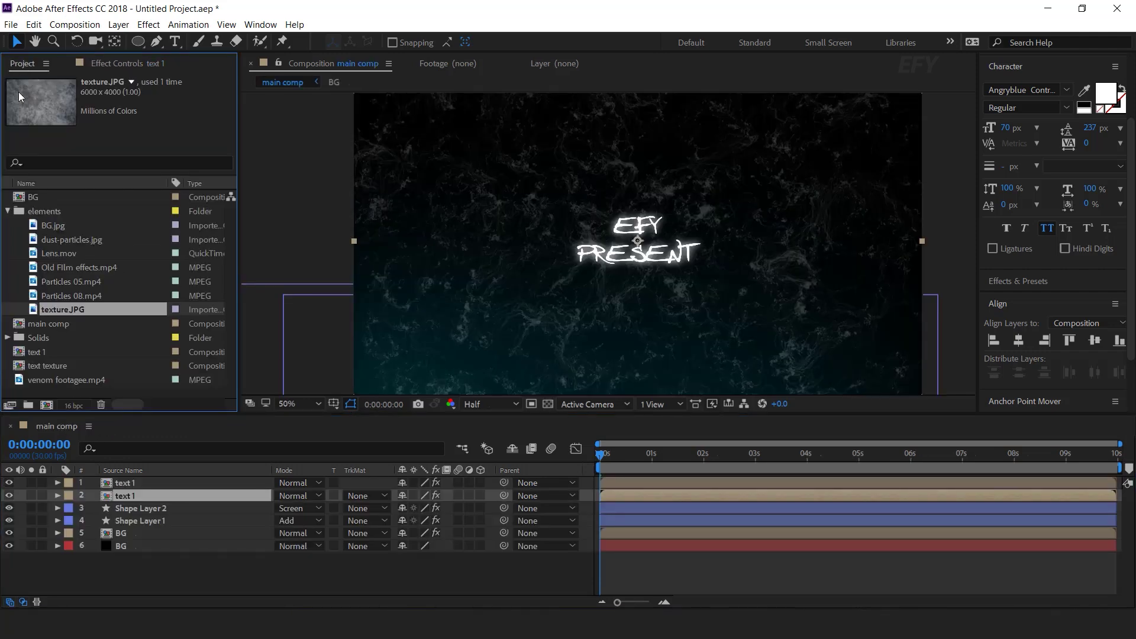
pyautogui.click(9, 211)
pyautogui.click(55, 289)
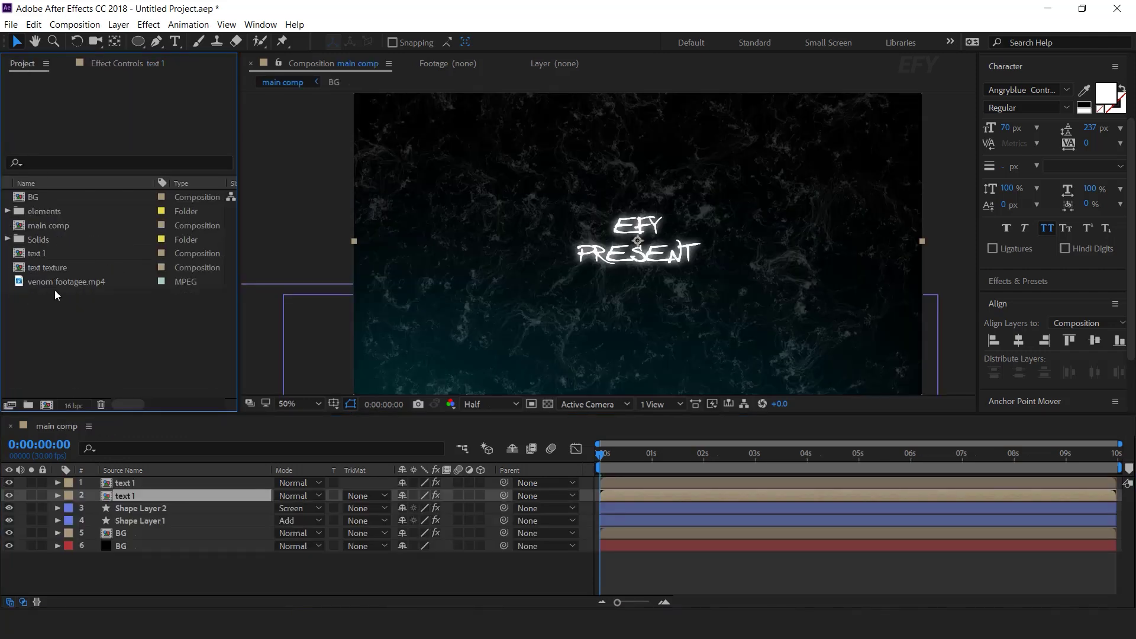
pyautogui.click(26, 267)
pyautogui.moveTo(19, 272); pyautogui.dragTo(129, 490)
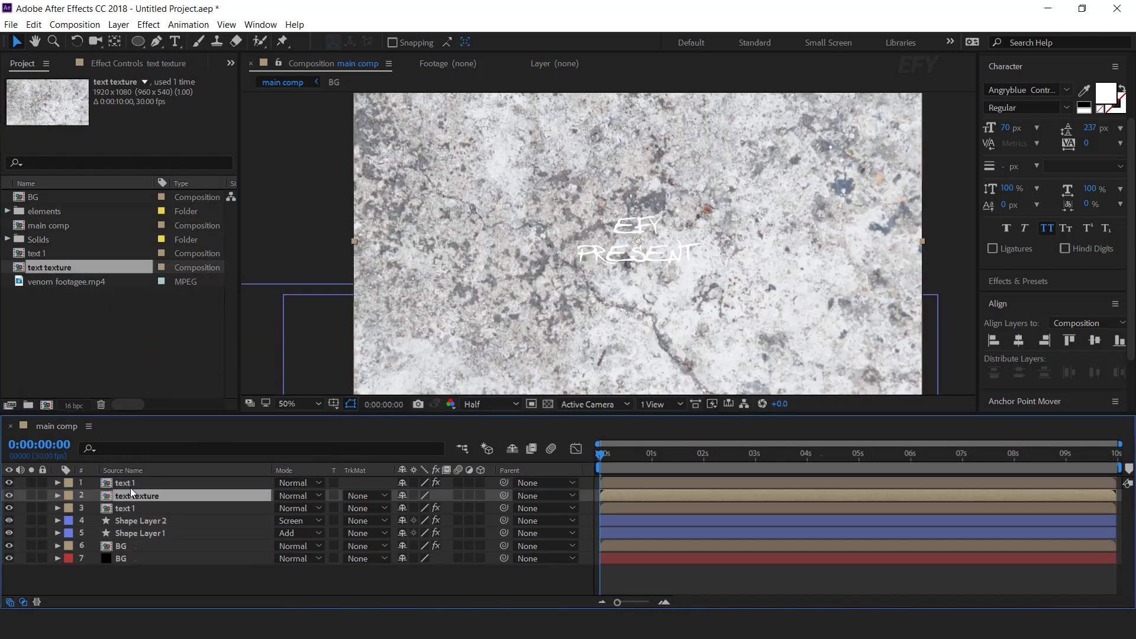
# - Set the text texture layer's track matte to Alpha Matte using the top text 1 layer
pyautogui.click(368, 496)
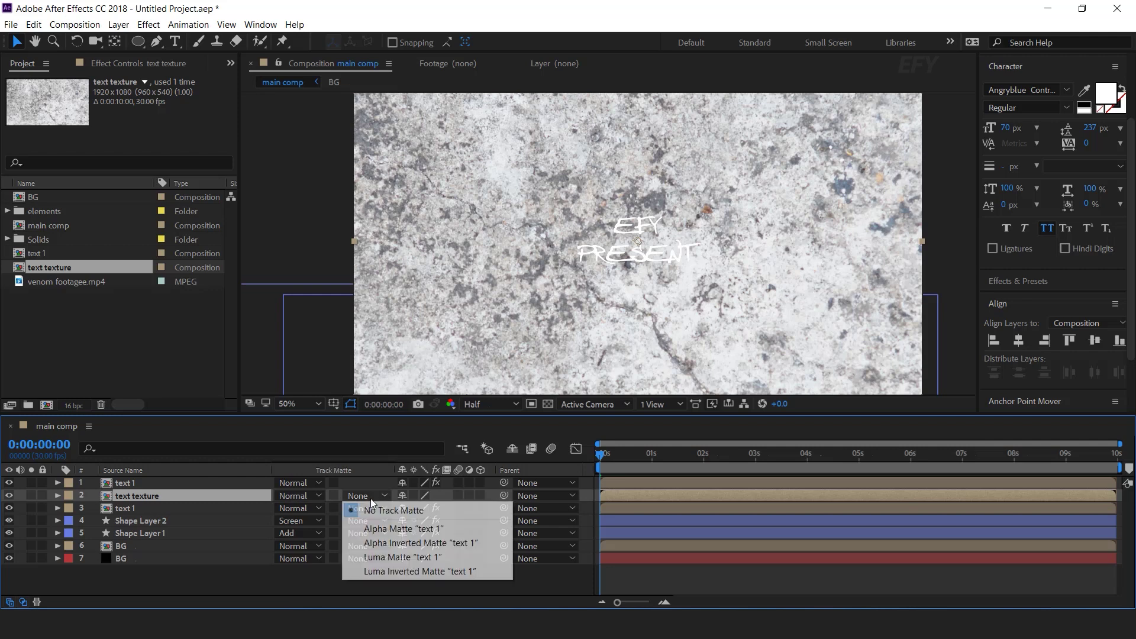
pyautogui.click(407, 529)
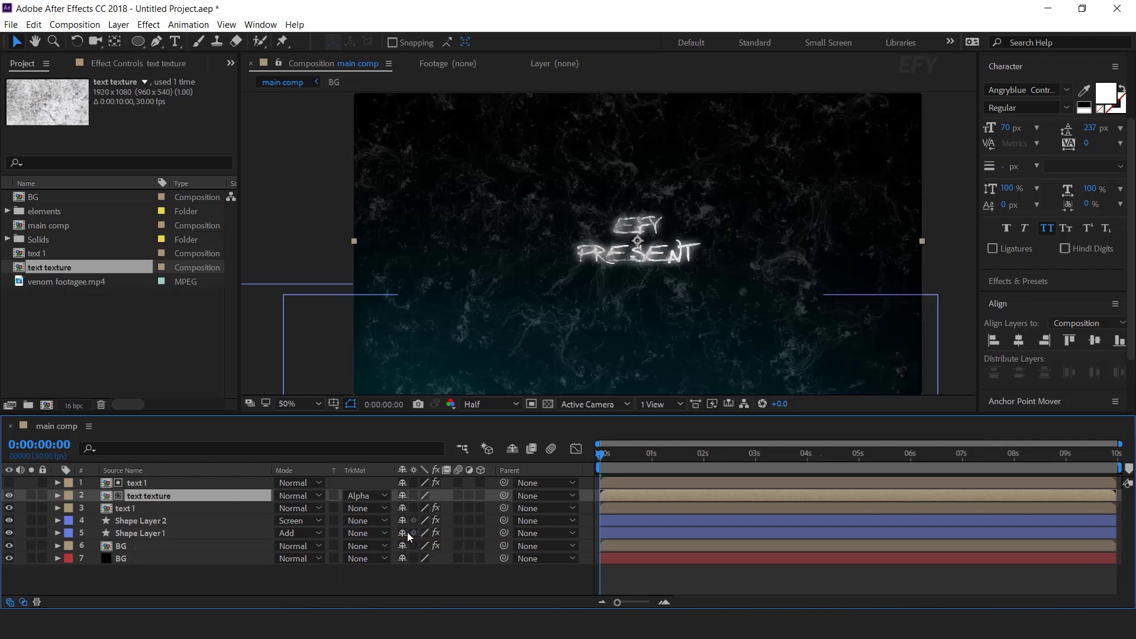
pyautogui.click(431, 581)
pyautogui.scroll(1, 751, 275)
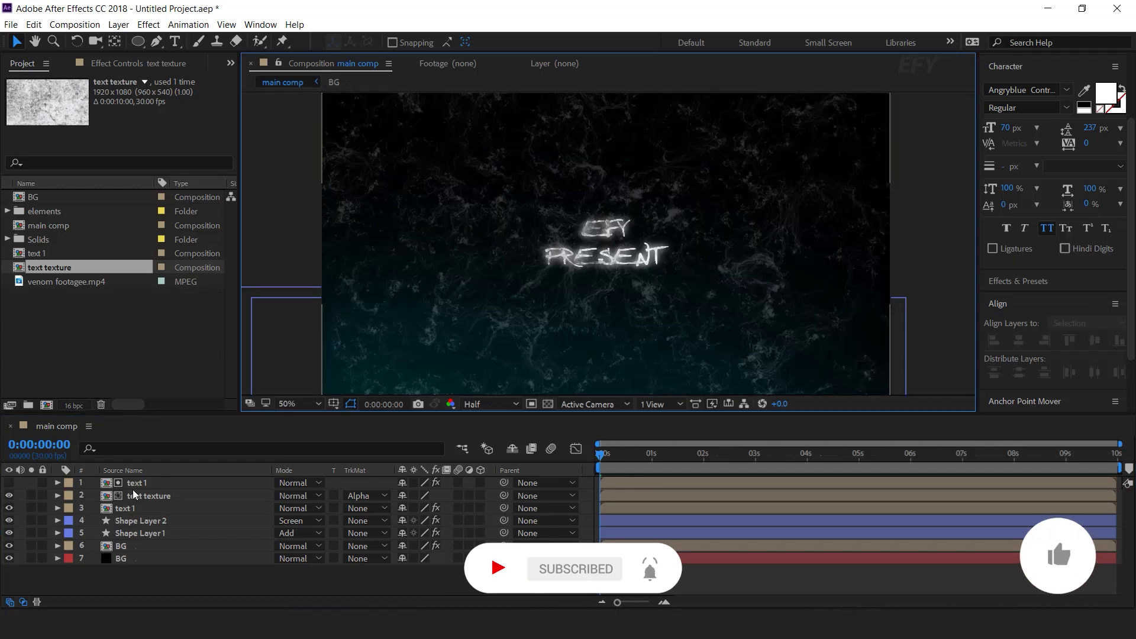
# - Delete the Glow effect from the top text 1 matte layer and check the textured title up close
pyautogui.click(169, 481)
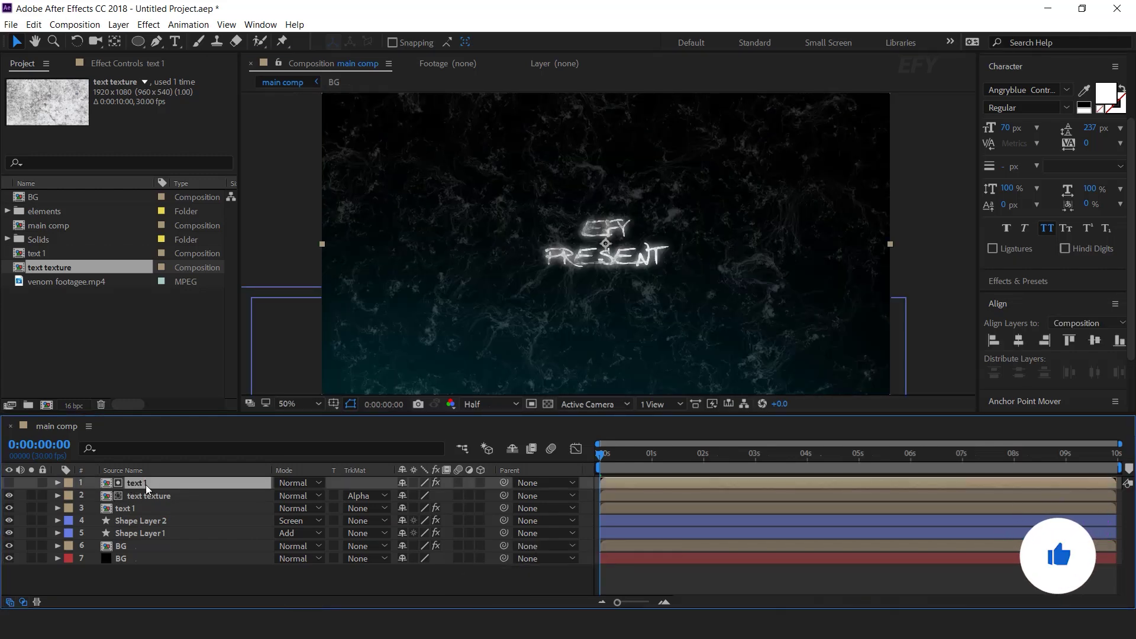
pyautogui.click(127, 62)
pyautogui.click(36, 95)
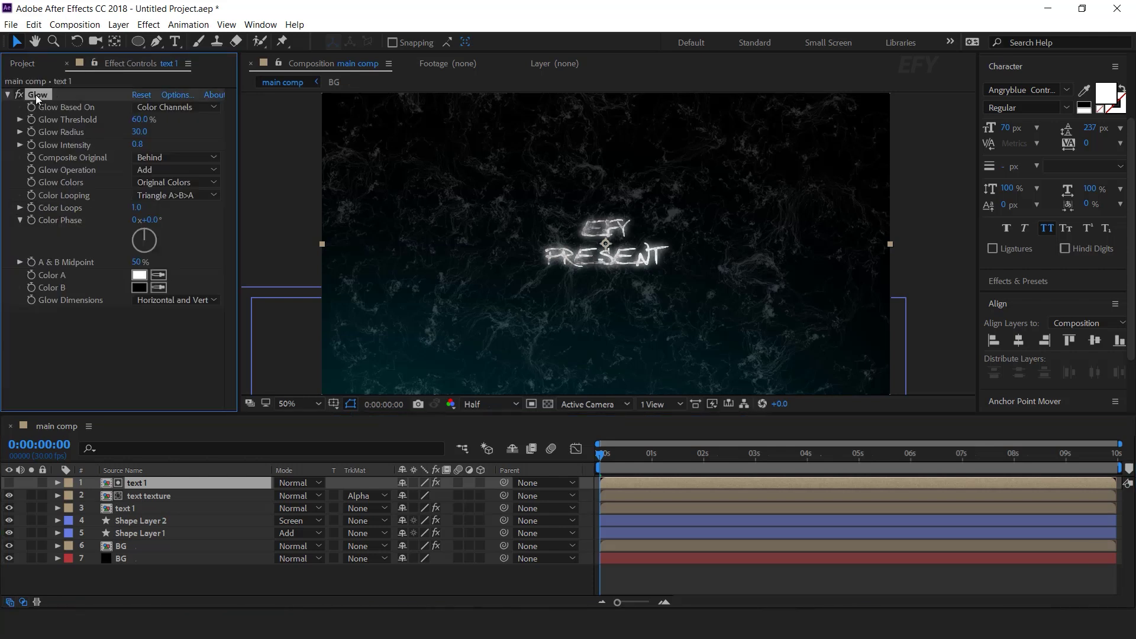
pyautogui.press('Delete')
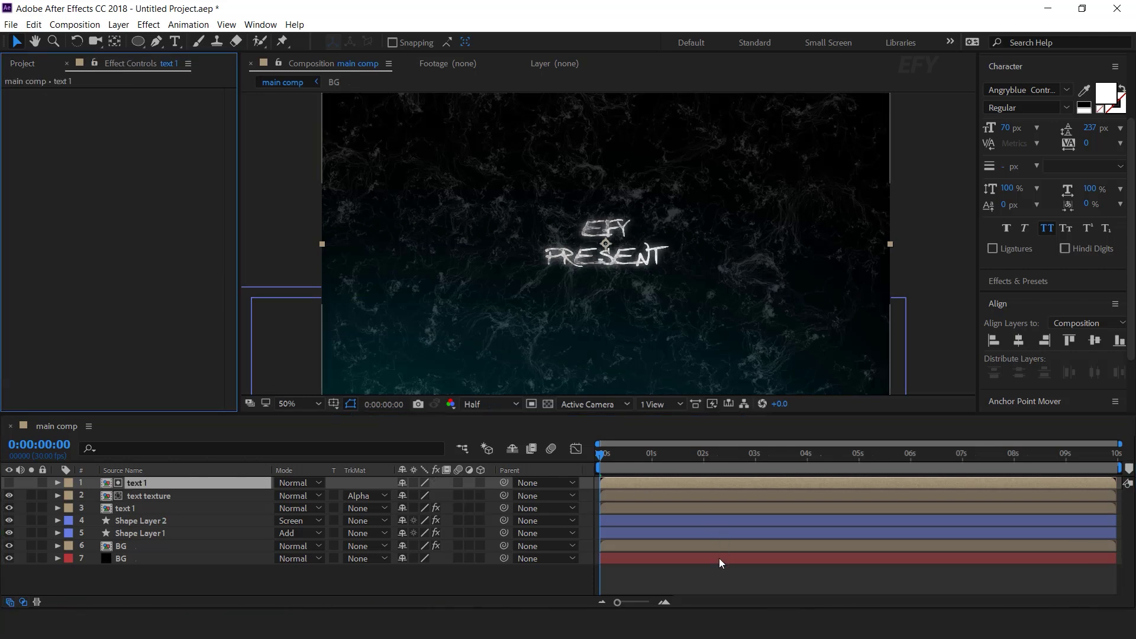
pyautogui.click(699, 579)
pyautogui.scroll(2, 609, 239)
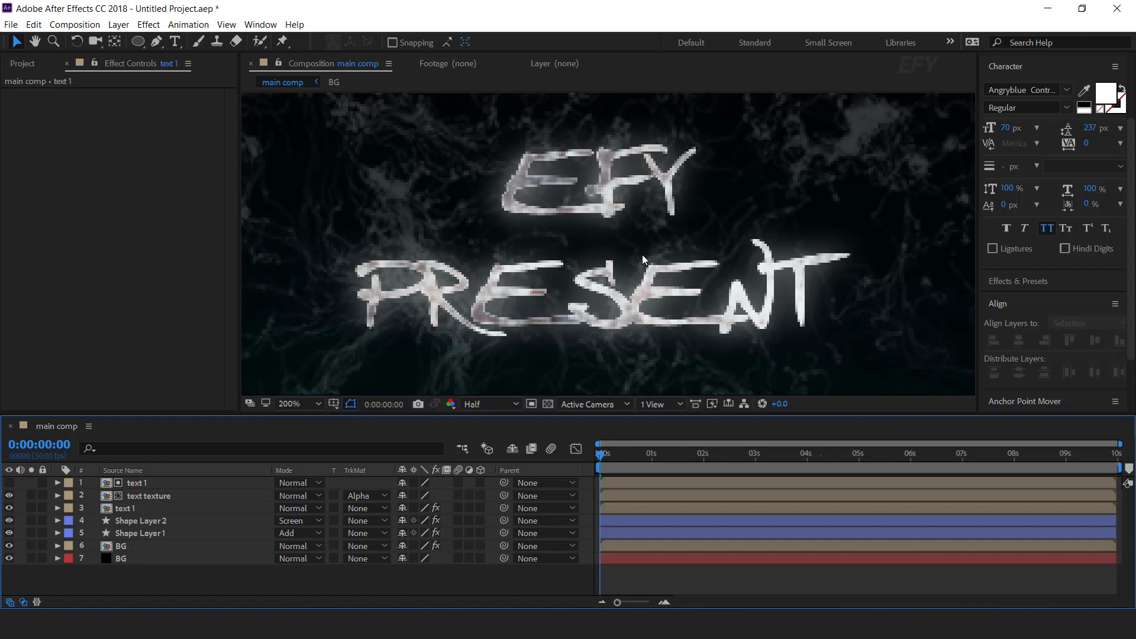
pyautogui.scroll(-2, 641, 254)
pyautogui.scroll(2, 628, 218)
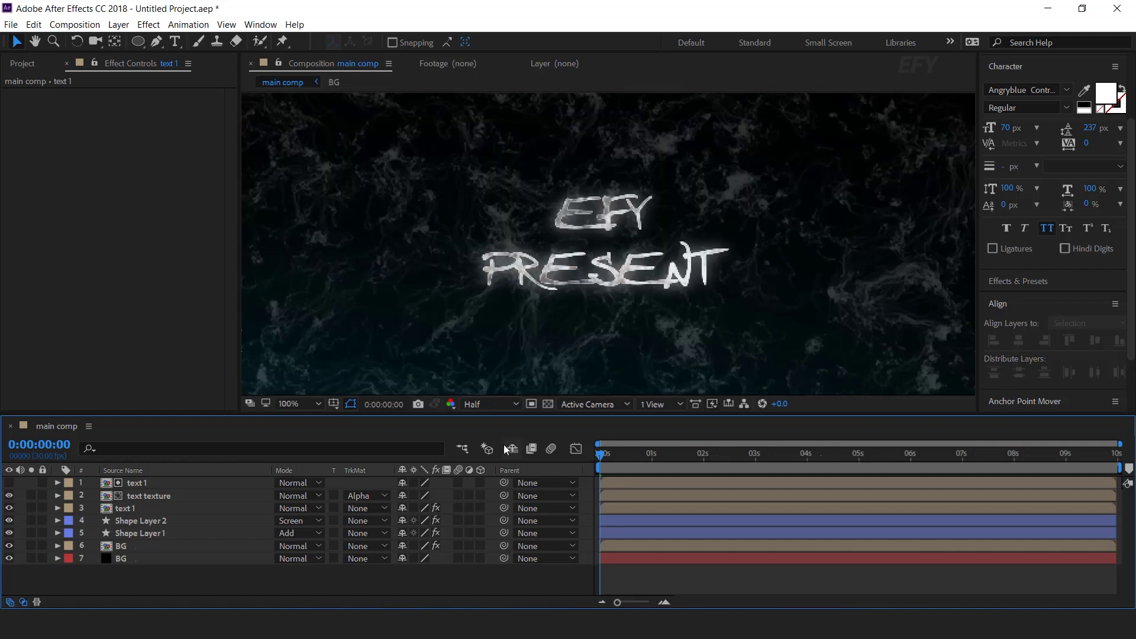
pyautogui.scroll(2, 793, 227)
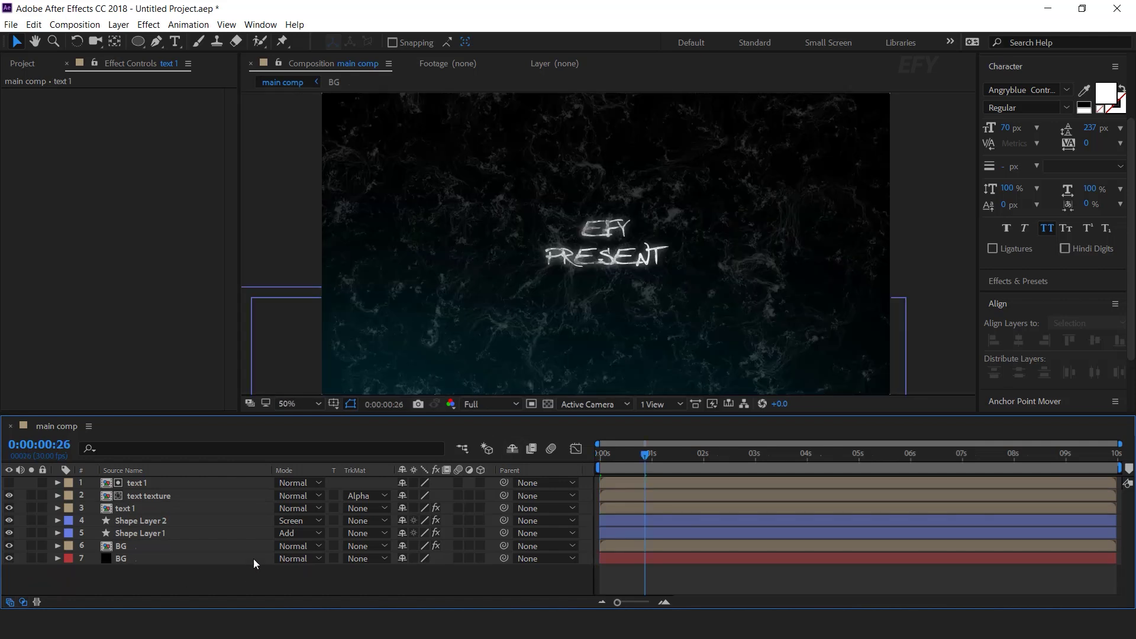
# - Reshape the BG layer's RGB curve into a gentle S with lowered shadows and slightly raised highlights, and check an earlier frame
pyautogui.click(145, 545)
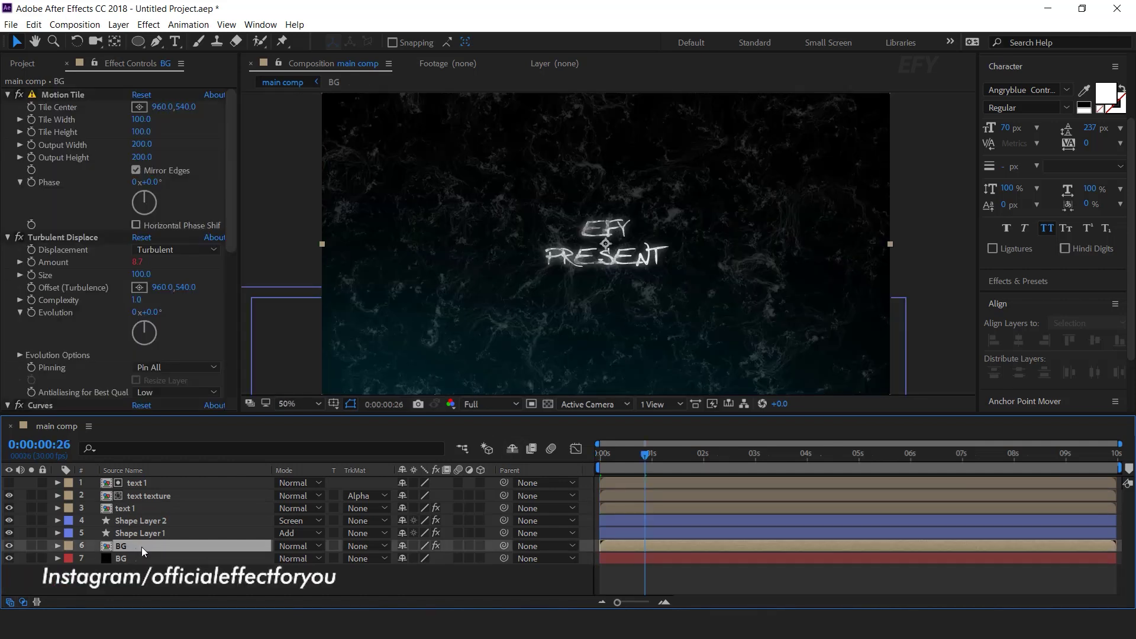
pyautogui.scroll(-2, 142, 312)
pyautogui.scroll(-6, 142, 312)
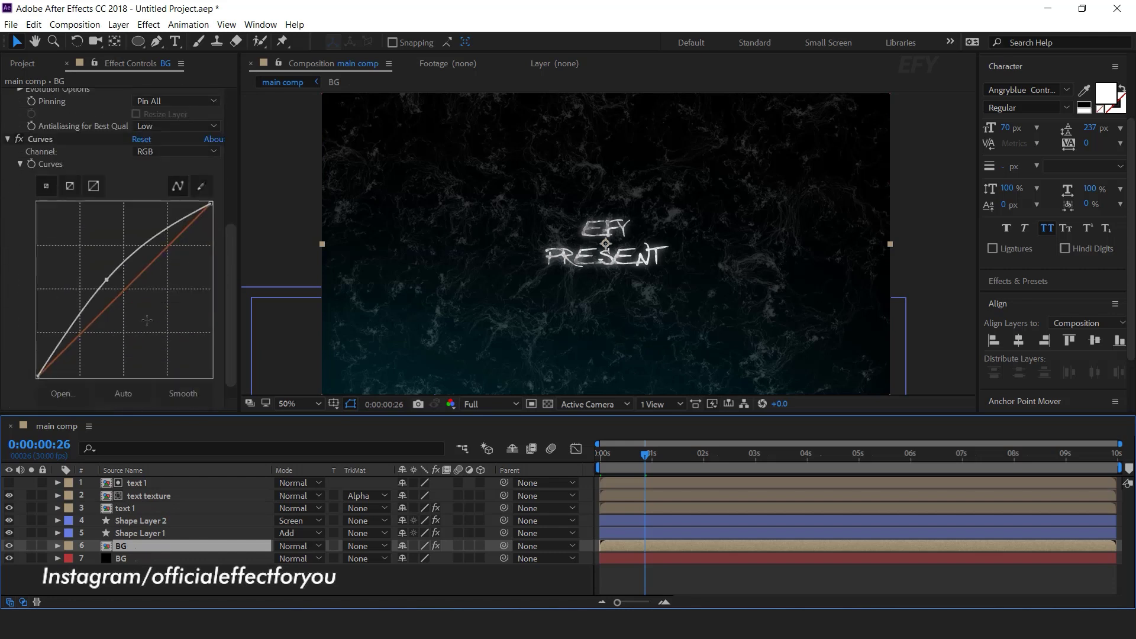
pyautogui.click(107, 259)
pyautogui.moveTo(107, 258); pyautogui.dragTo(92, 315)
pyautogui.moveTo(158, 239); pyautogui.dragTo(159, 228)
pyautogui.moveTo(92, 314); pyautogui.dragTo(89, 316)
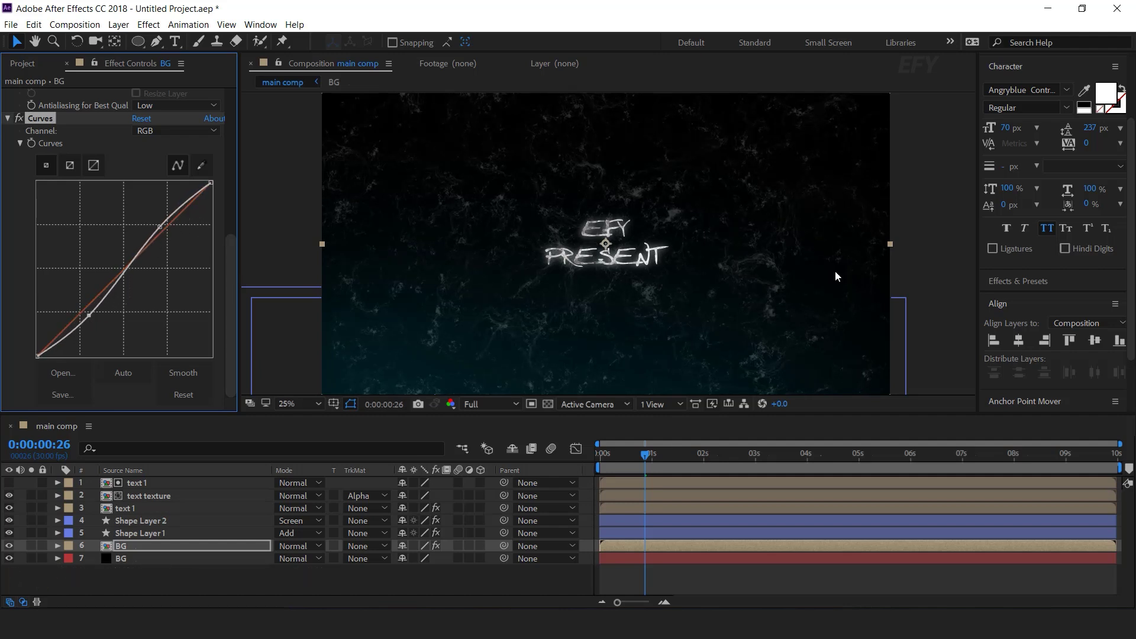
pyautogui.scroll(-2, 837, 276)
pyautogui.click(538, 588)
pyautogui.moveTo(626, 455); pyautogui.dragTo(640, 454)
pyautogui.scroll(2, 734, 296)
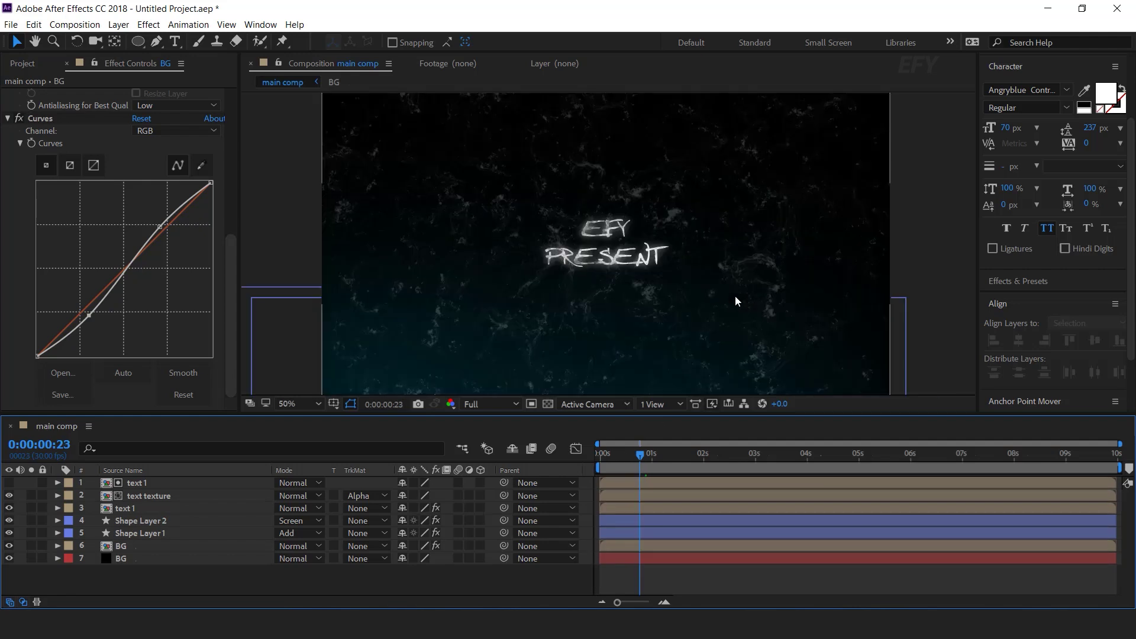
# - Place Lens.mov from the elements folder as the top layer of main comp
pyautogui.click(155, 522)
pyautogui.click(155, 581)
pyautogui.click(14, 61)
pyautogui.click(39, 334)
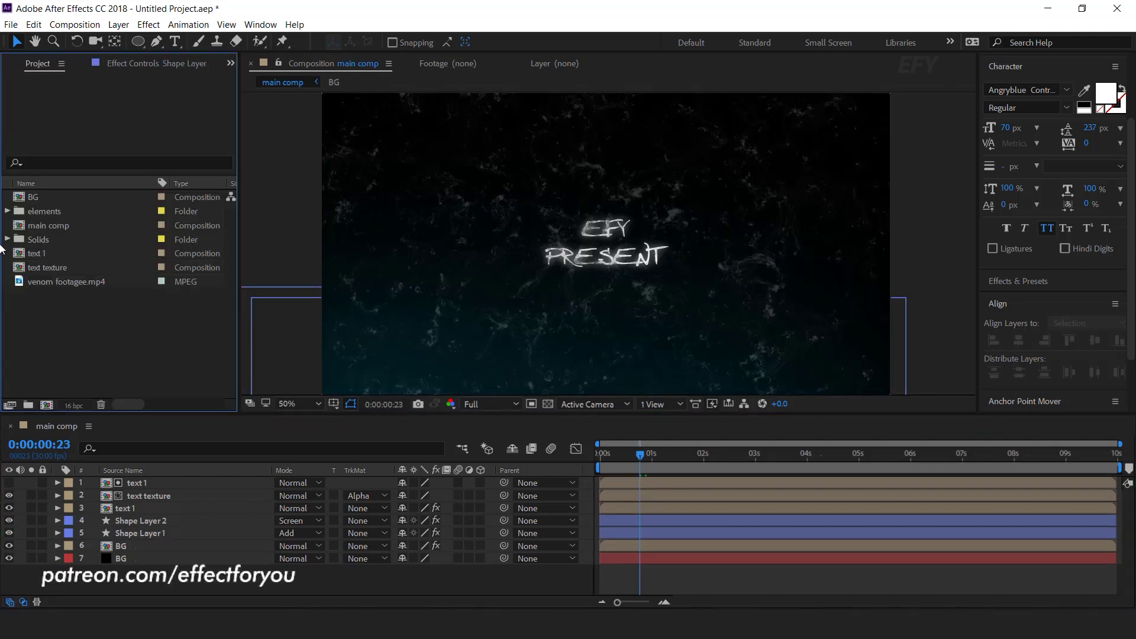
pyautogui.click(7, 212)
pyautogui.click(66, 256)
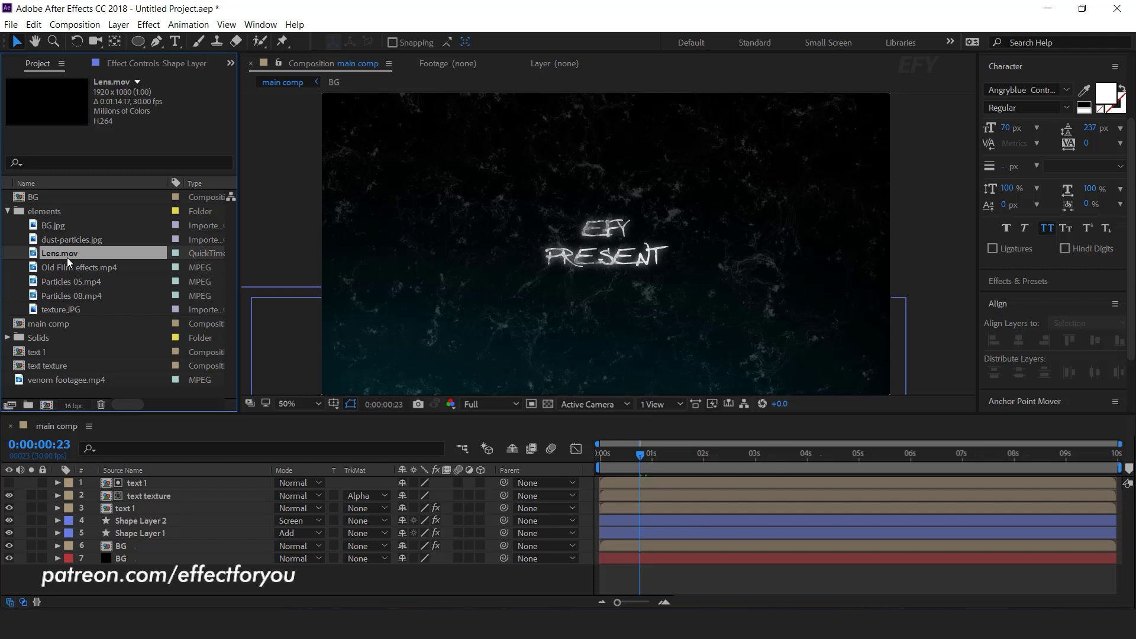
pyautogui.moveTo(34, 254); pyautogui.dragTo(166, 471)
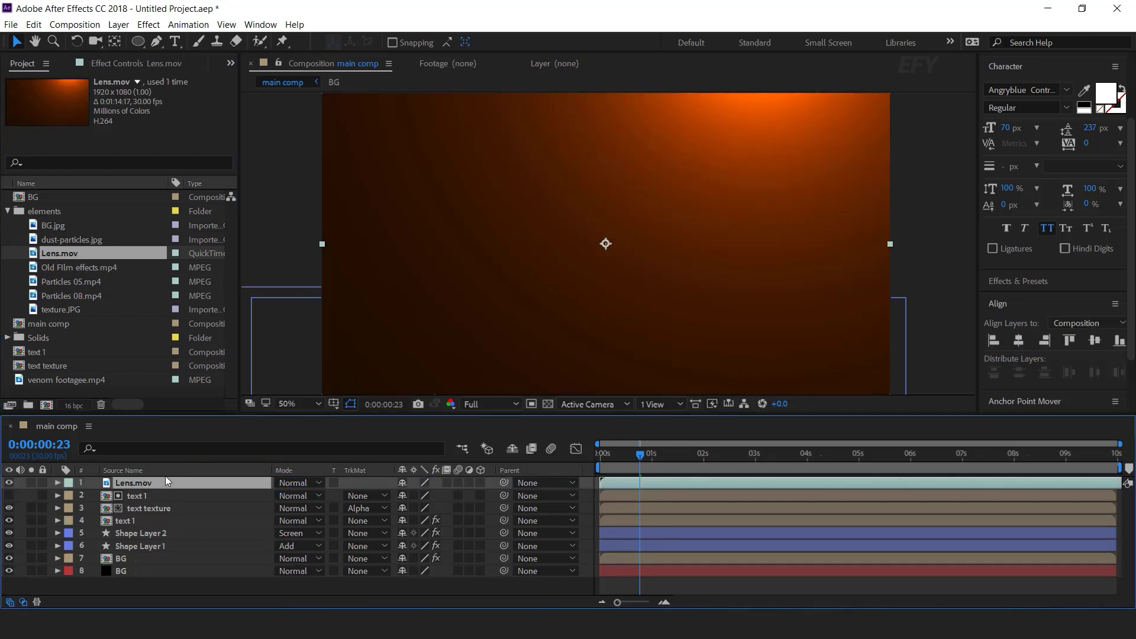
# - Set the Lens.mov layer's blending mode to Screen and enlarge it beyond all edges of the frame
pyautogui.press(',')
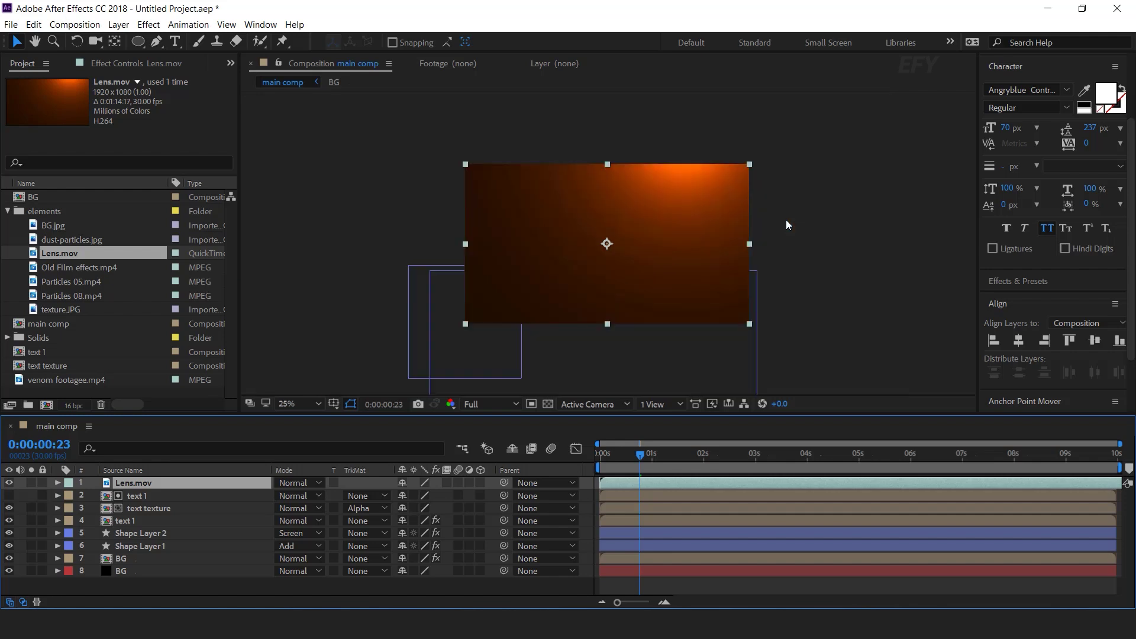
pyautogui.click(302, 483)
pyautogui.click(364, 245)
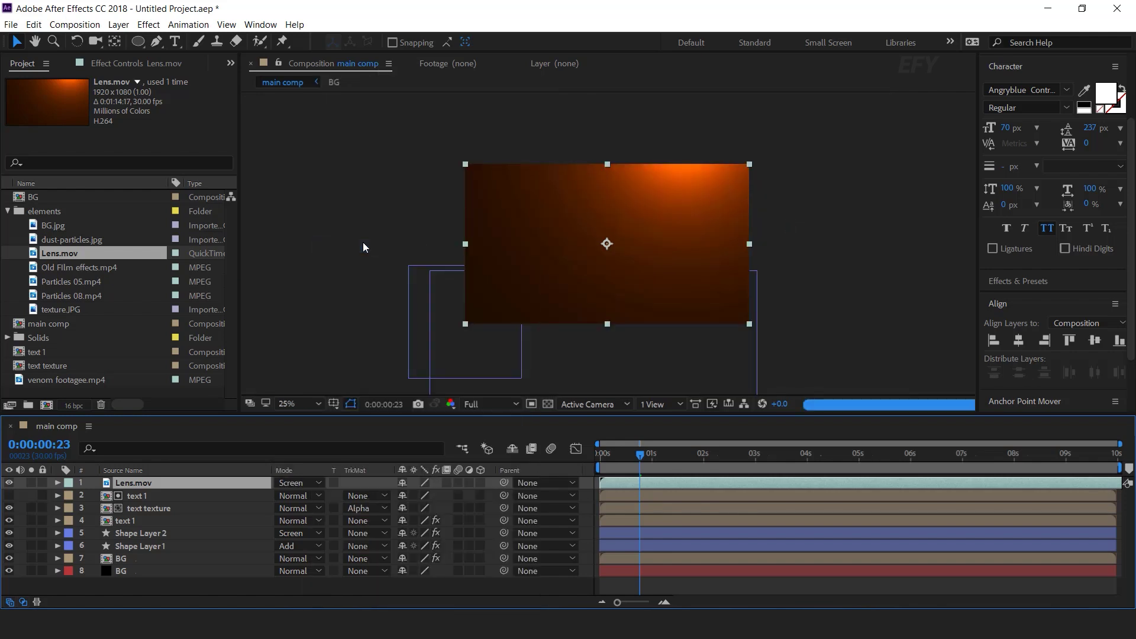
pyautogui.moveTo(723, 231); pyautogui.dragTo(759, 261)
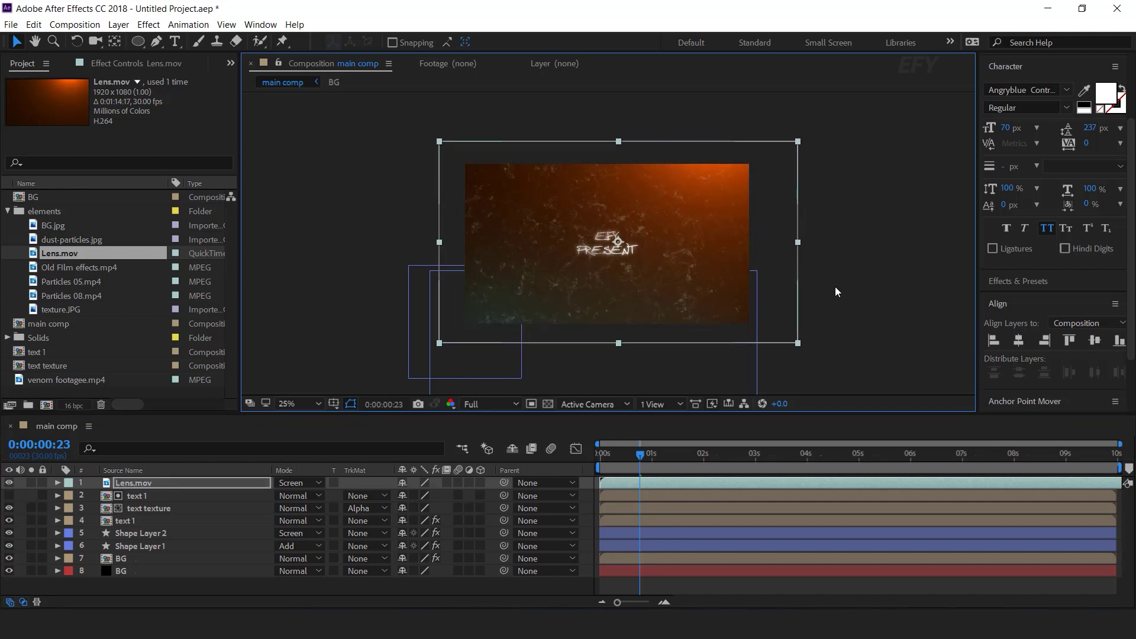
# - Draw a closed, partly curved Pen tool mask on the Lens.mov layer around the orange light in the frame's upper-right area
pyautogui.click(156, 41)
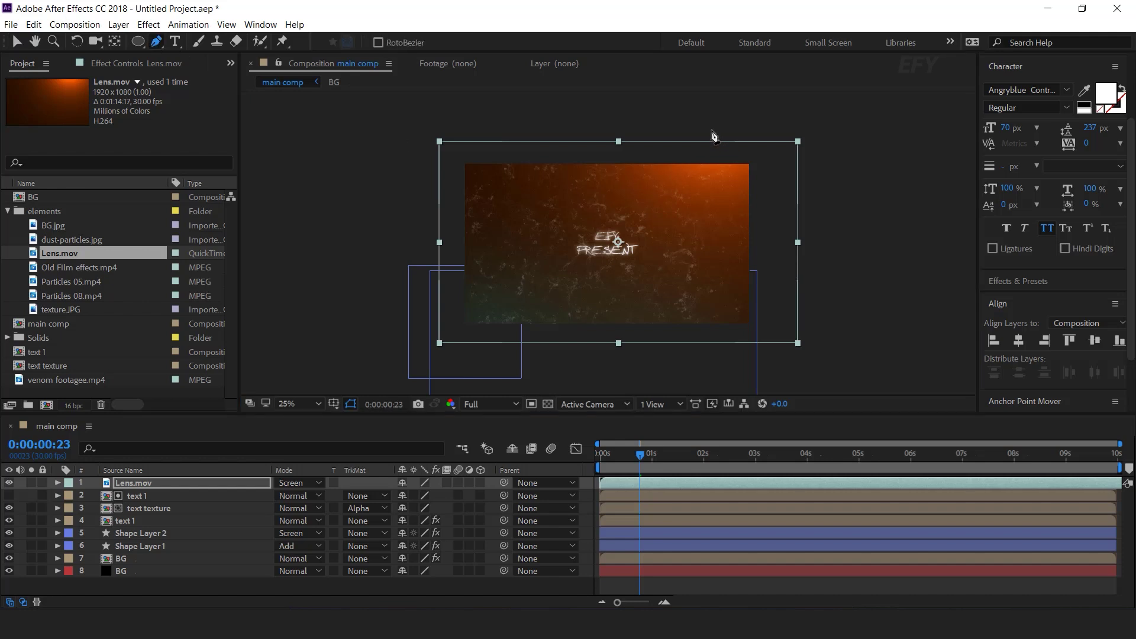
pyautogui.moveTo(715, 132); pyautogui.dragTo(815, 107)
pyautogui.click(577, 170)
pyautogui.moveTo(585, 236); pyautogui.dragTo(611, 271)
pyautogui.click(636, 283)
pyautogui.click(736, 285)
pyautogui.moveTo(818, 192); pyautogui.dragTo(814, 109)
pyautogui.moveTo(715, 132); pyautogui.dragTo(667, 142)
# - Set Mask 1 of the Lens.mov layer to a feather of 1023 pixels and an expansion of 31 pixels
pyautogui.click(56, 483)
pyautogui.click(70, 497)
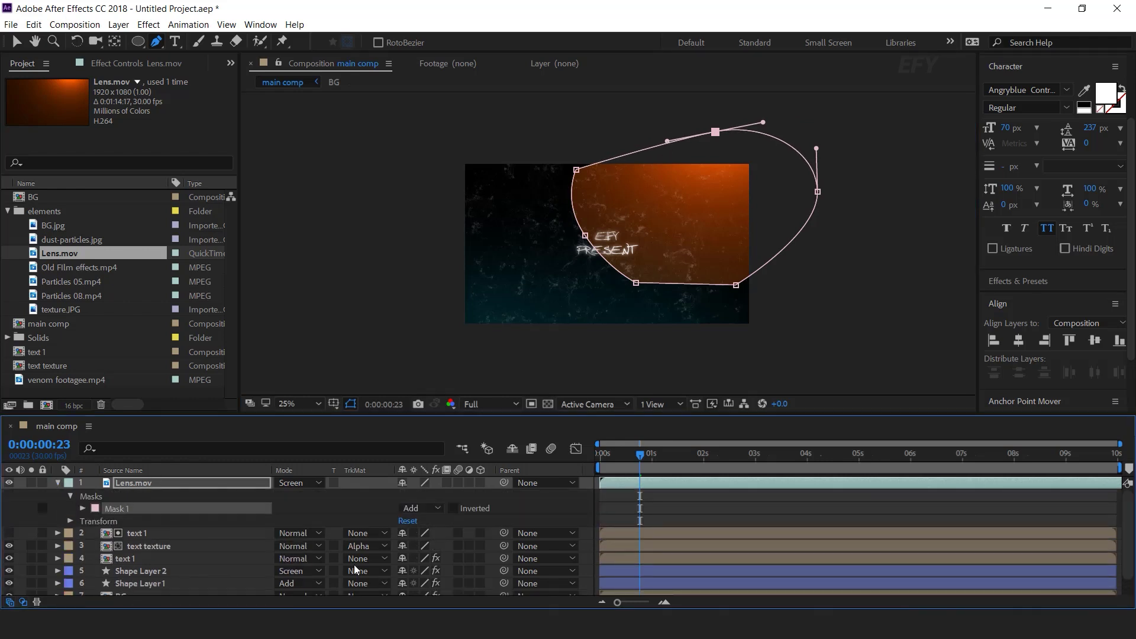
pyautogui.click(83, 510)
pyautogui.moveTo(420, 533); pyautogui.dragTo(965, 519)
pyautogui.moveTo(438, 533); pyautogui.dragTo(651, 534)
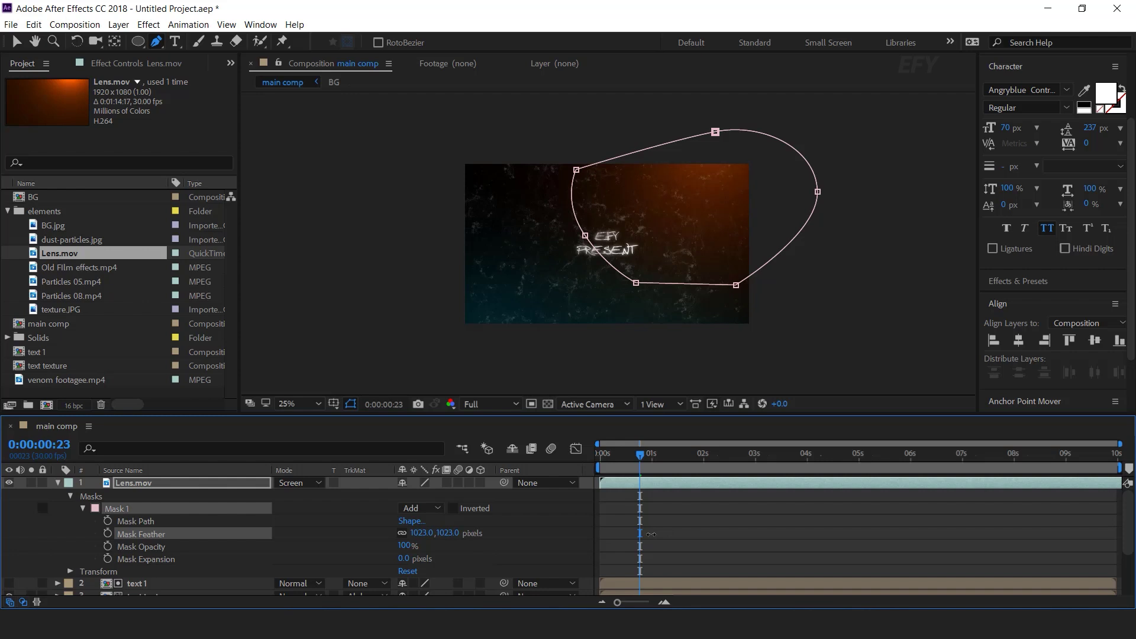
pyautogui.moveTo(404, 559); pyautogui.dragTo(425, 558)
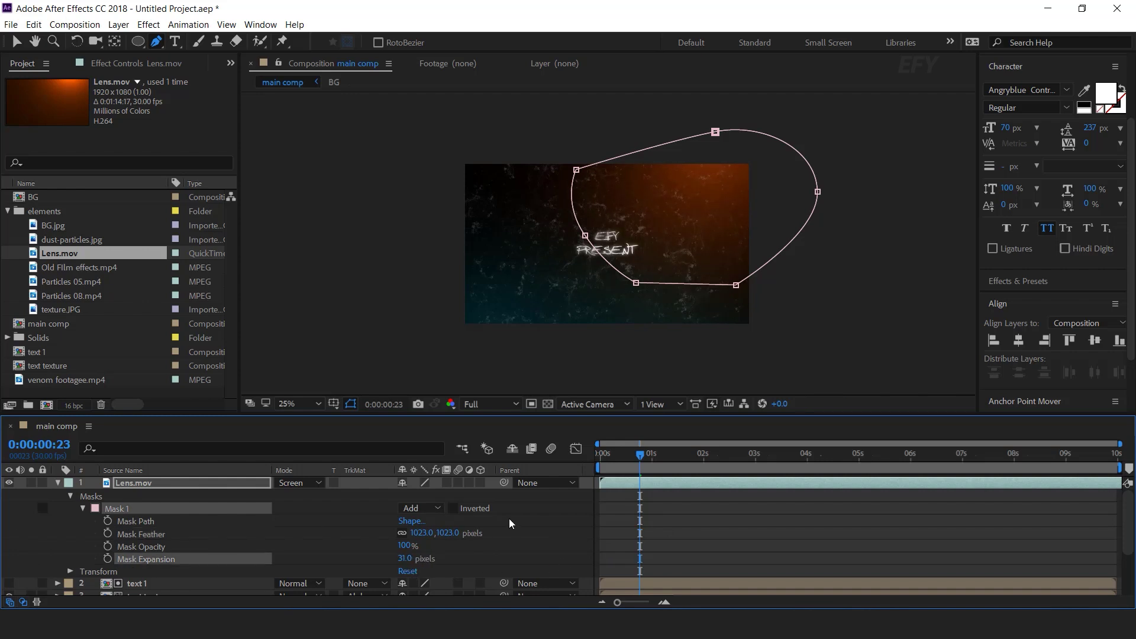
pyautogui.click(545, 518)
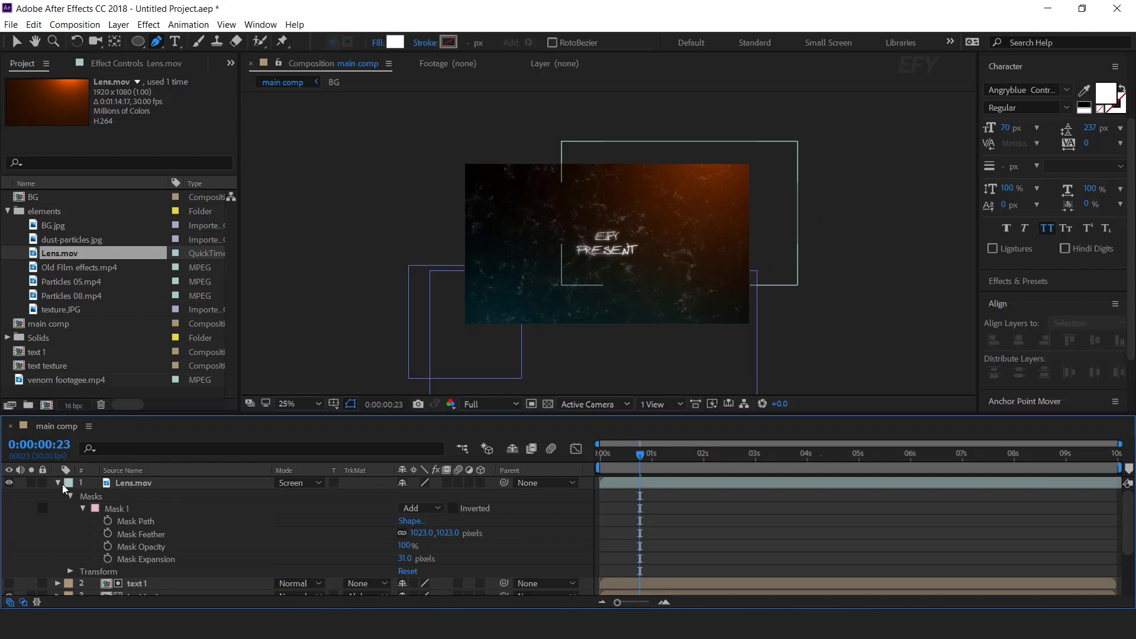
pyautogui.click(60, 483)
# - Lower the Lens.mov layer's opacity to 70%
pyautogui.click(168, 481)
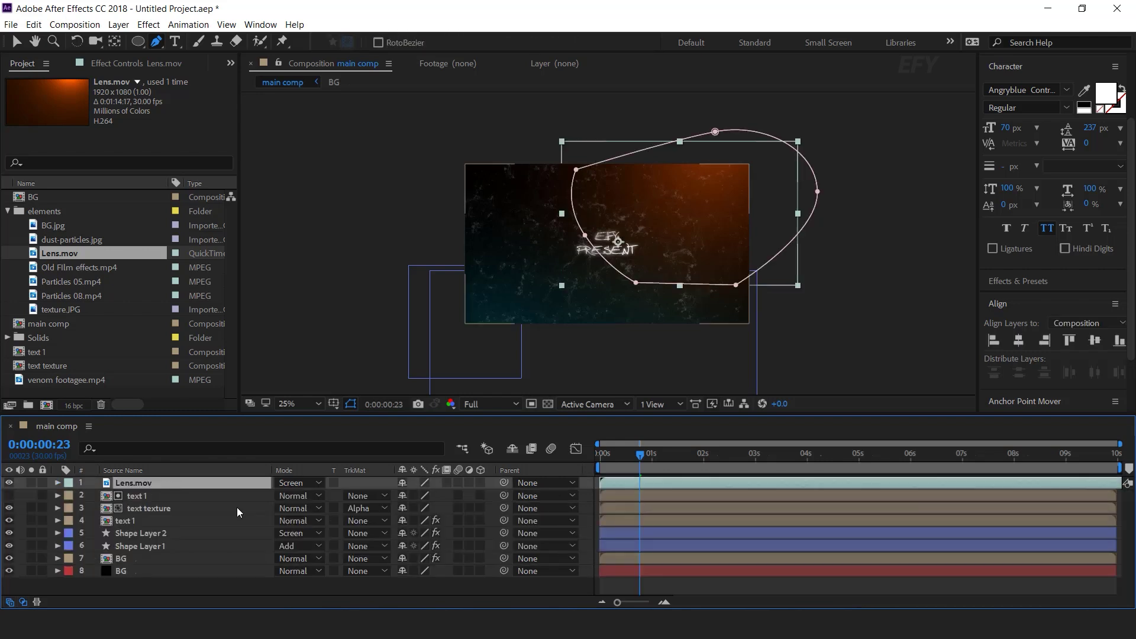
pyautogui.press('t')
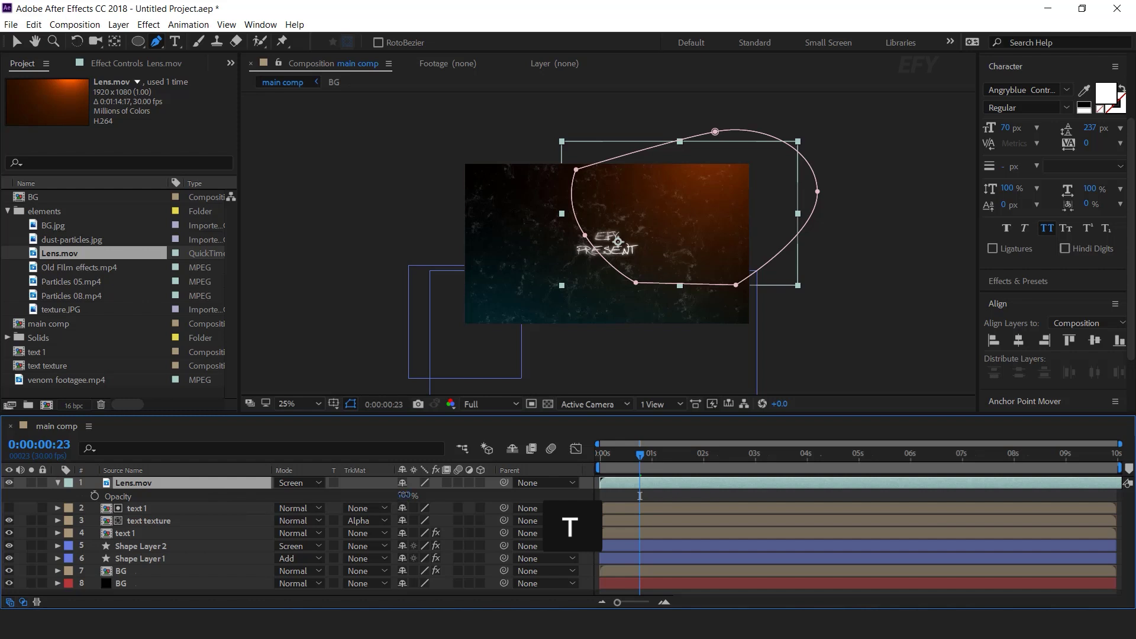
pyautogui.moveTo(403, 495); pyautogui.dragTo(390, 495)
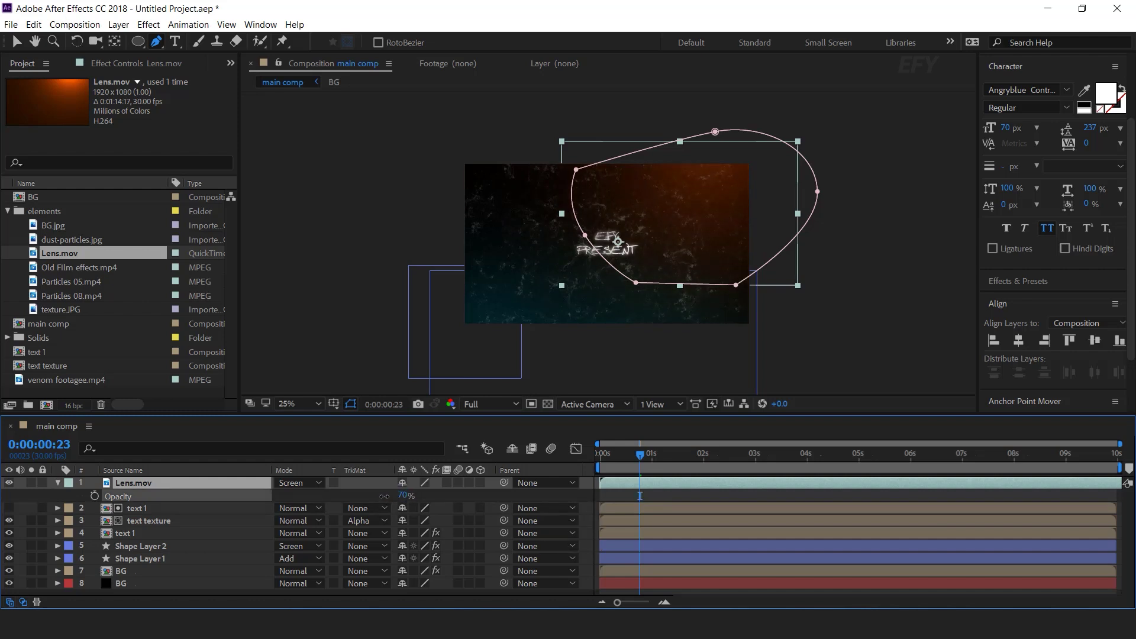
pyautogui.moveTo(384, 497); pyautogui.dragTo(384, 497)
pyautogui.click(619, 491)
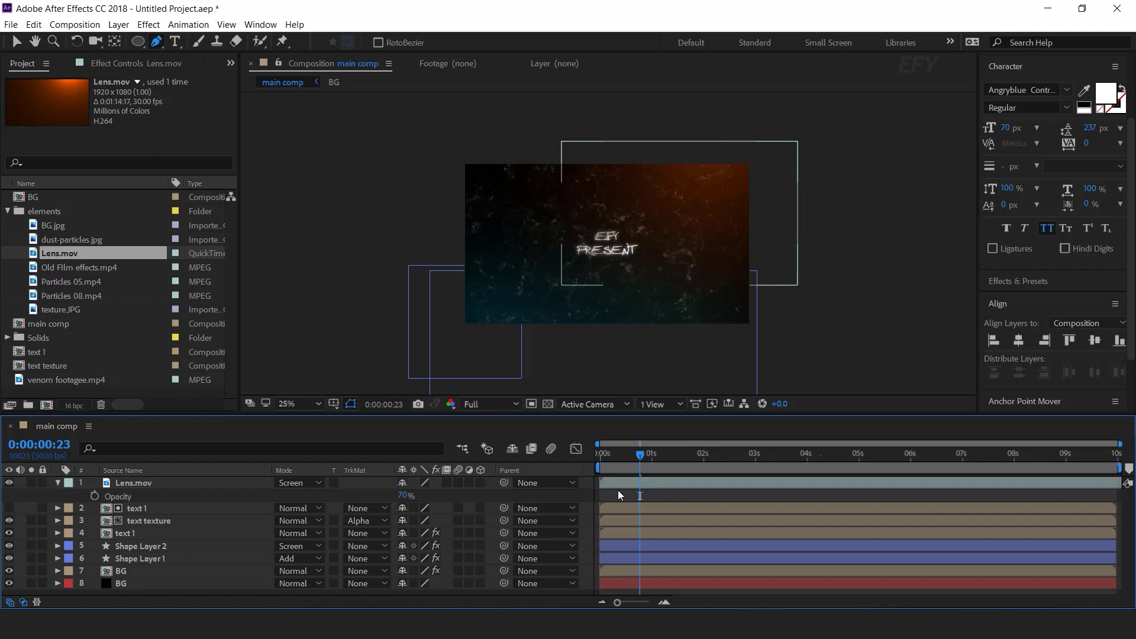
pyautogui.click(58, 483)
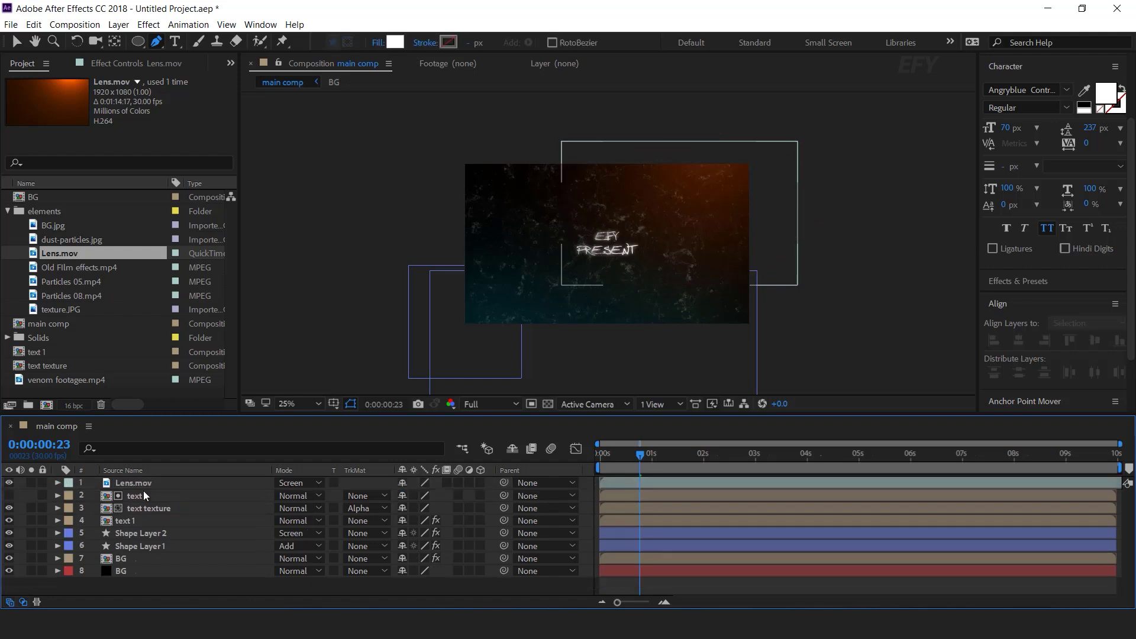
# - Duplicate the Lens.mov layer and scale the copy down slightly within the frame's upper-right corner
pyautogui.click(144, 482)
pyautogui.hotkey('ctrl', 'd')
pyautogui.press('v')
pyautogui.moveTo(789, 219); pyautogui.dragTo(731, 195)
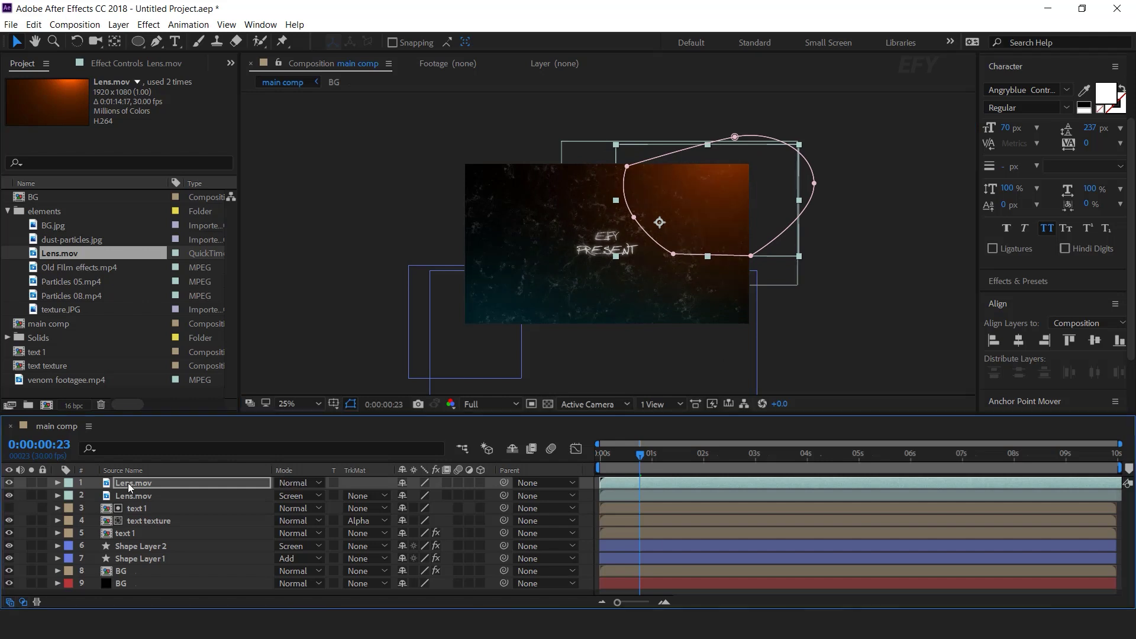
# - Set the top Lens.mov copy's blending mode to Soft Light and check the frame at 0:00:00:08
pyautogui.click(128, 483)
pyautogui.click(314, 483)
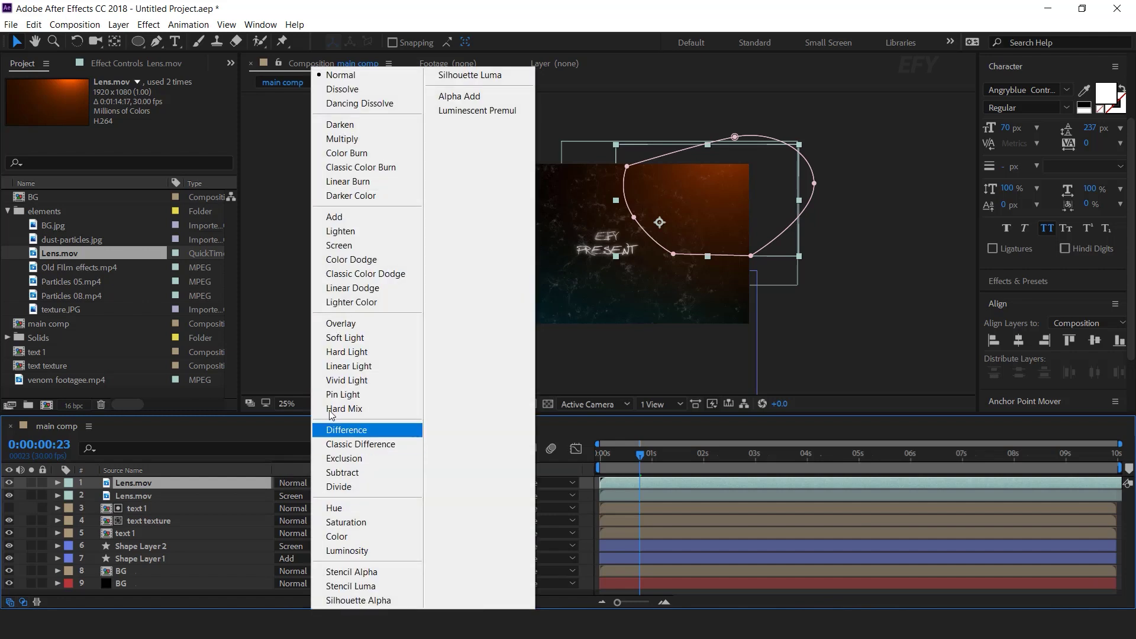
pyautogui.click(348, 338)
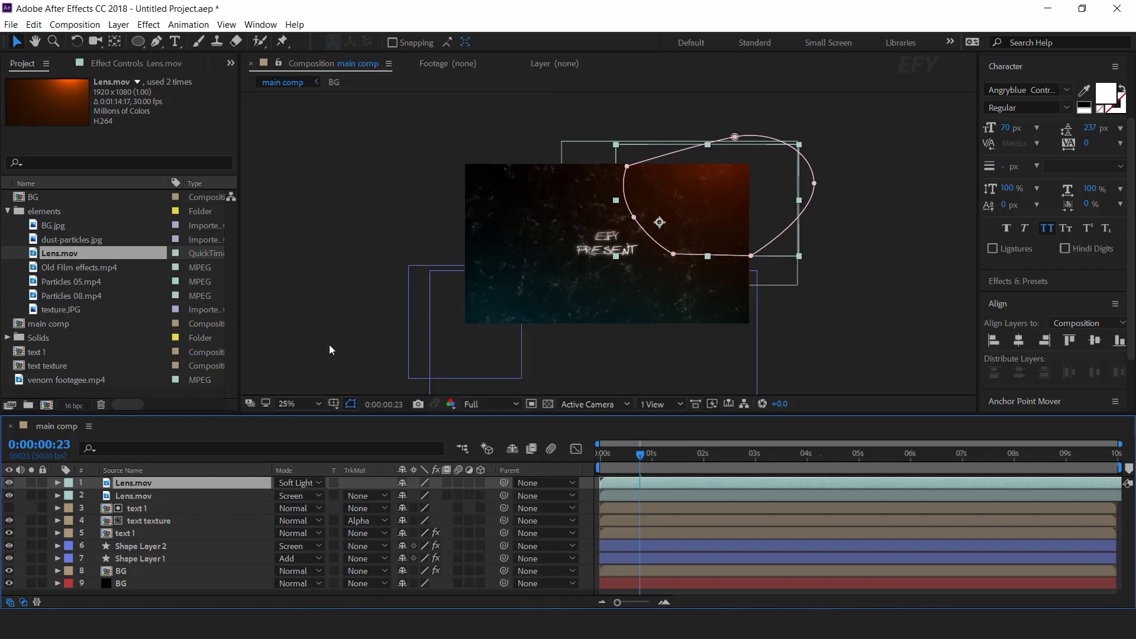
pyautogui.click(613, 455)
pyautogui.click(619, 476)
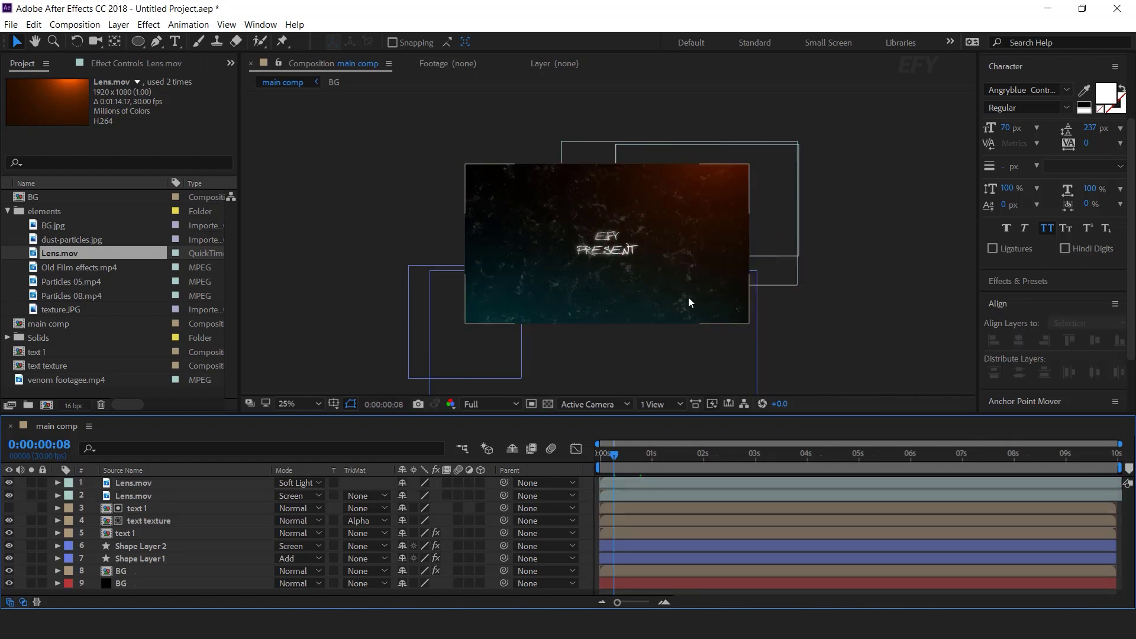
# - Set the Glow Radius on the lower, visible text 1 layer to 25 and check the whole frame
pyautogui.click(159, 534)
pyautogui.click(119, 62)
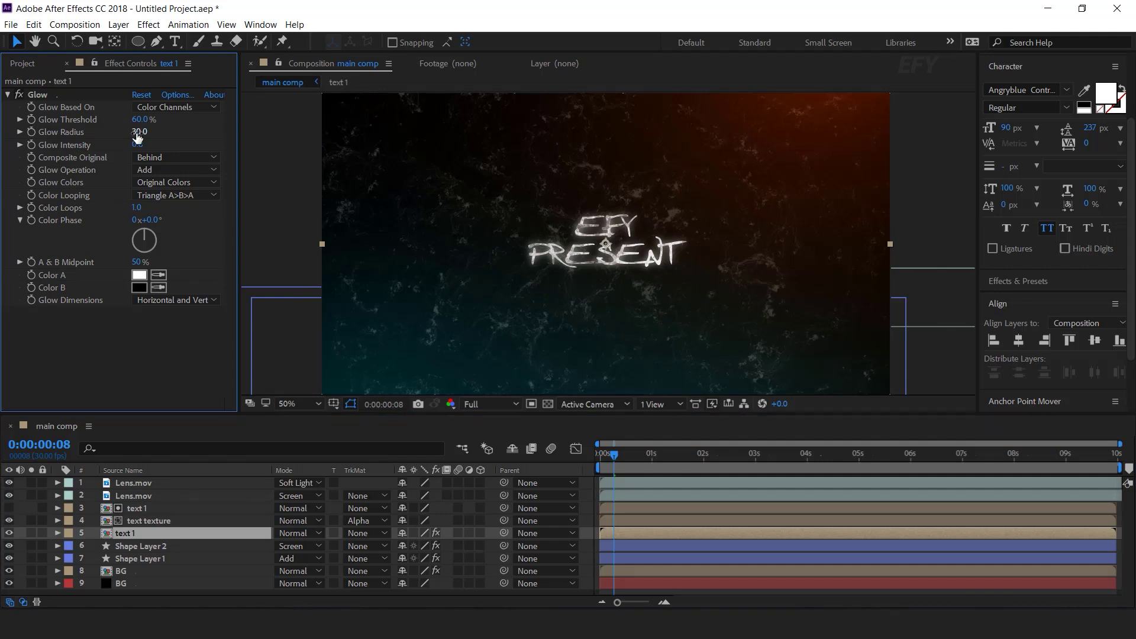
pyautogui.moveTo(136, 131); pyautogui.dragTo(125, 132)
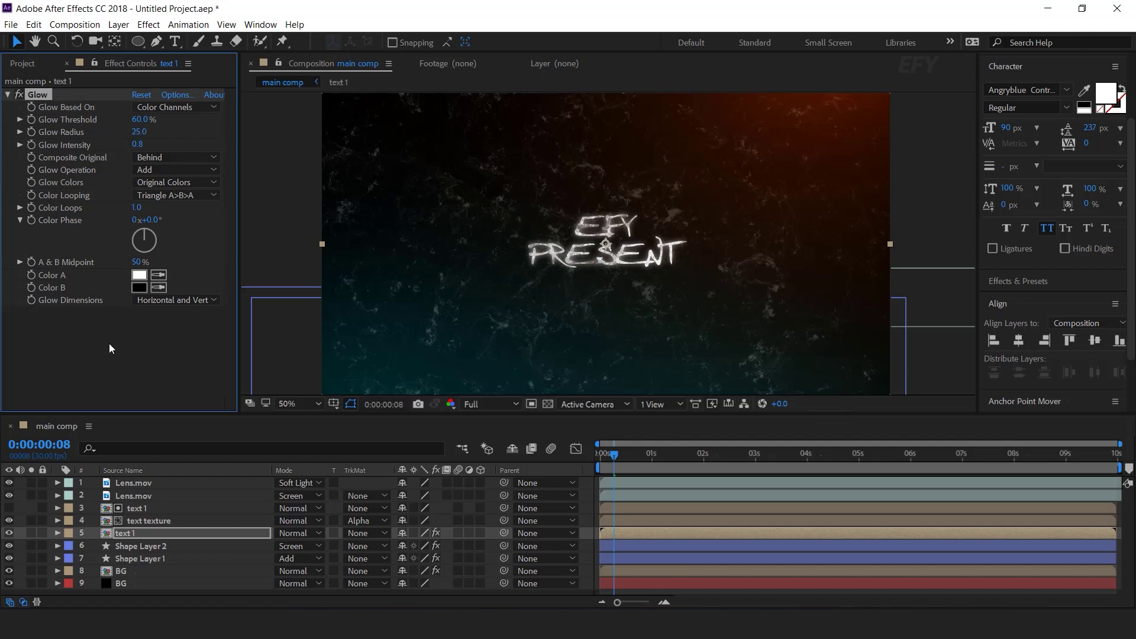
pyautogui.click(591, 537)
pyautogui.scroll(-2, 733, 247)
pyautogui.click(885, 231)
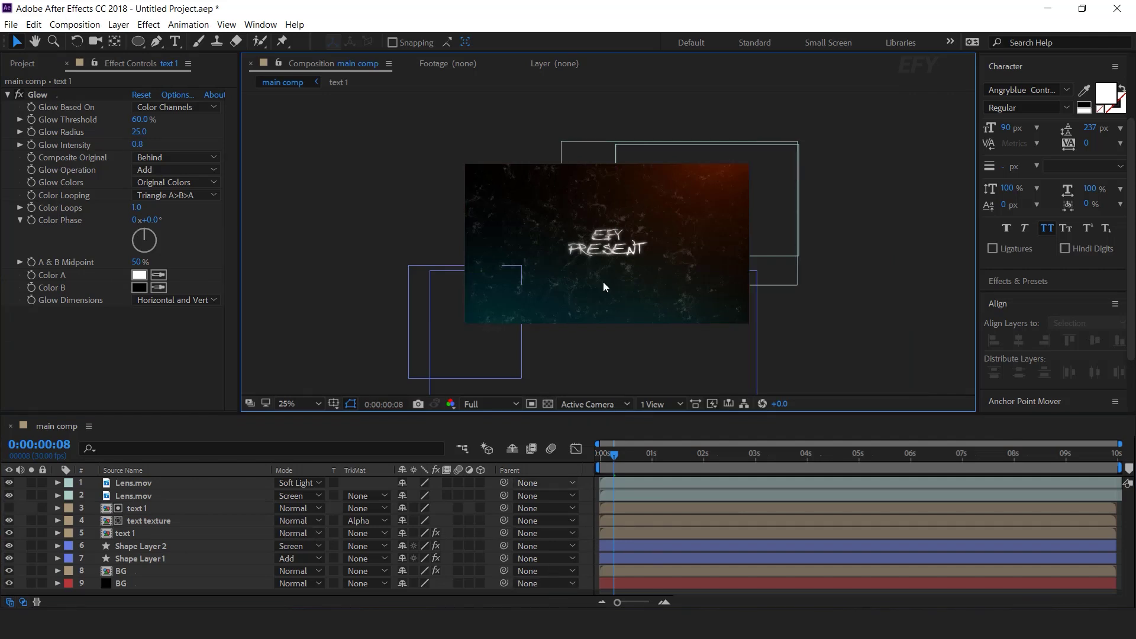
# - Add dust-particles.jpg as the top layer in Screen blending mode and position it above and to the right of the title
pyautogui.click(24, 64)
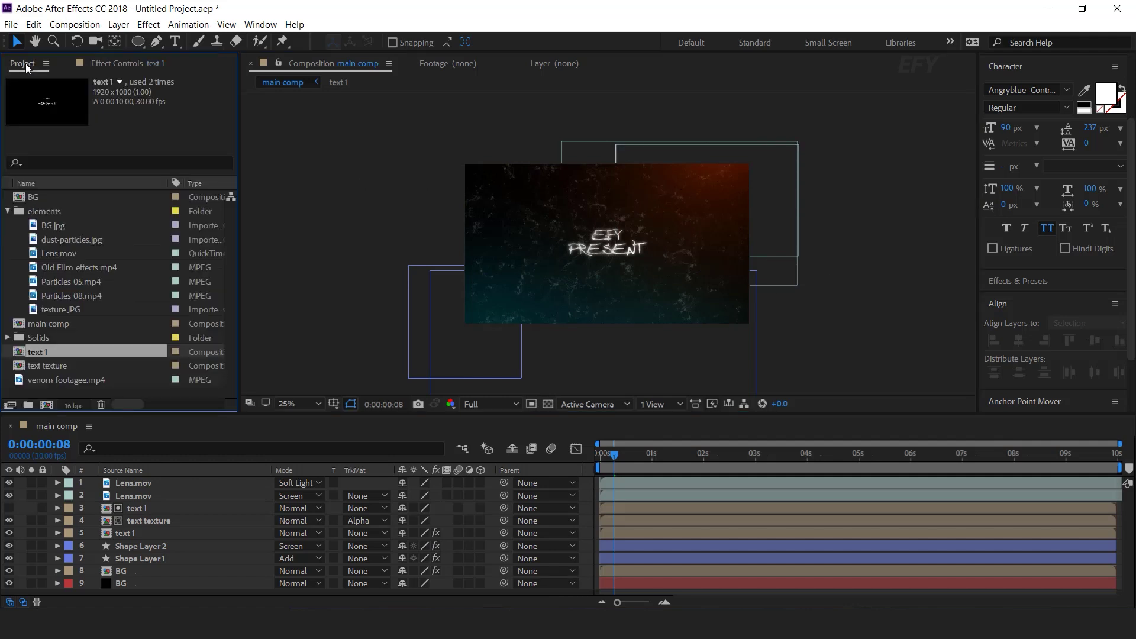
pyautogui.click(83, 239)
pyautogui.press('.')
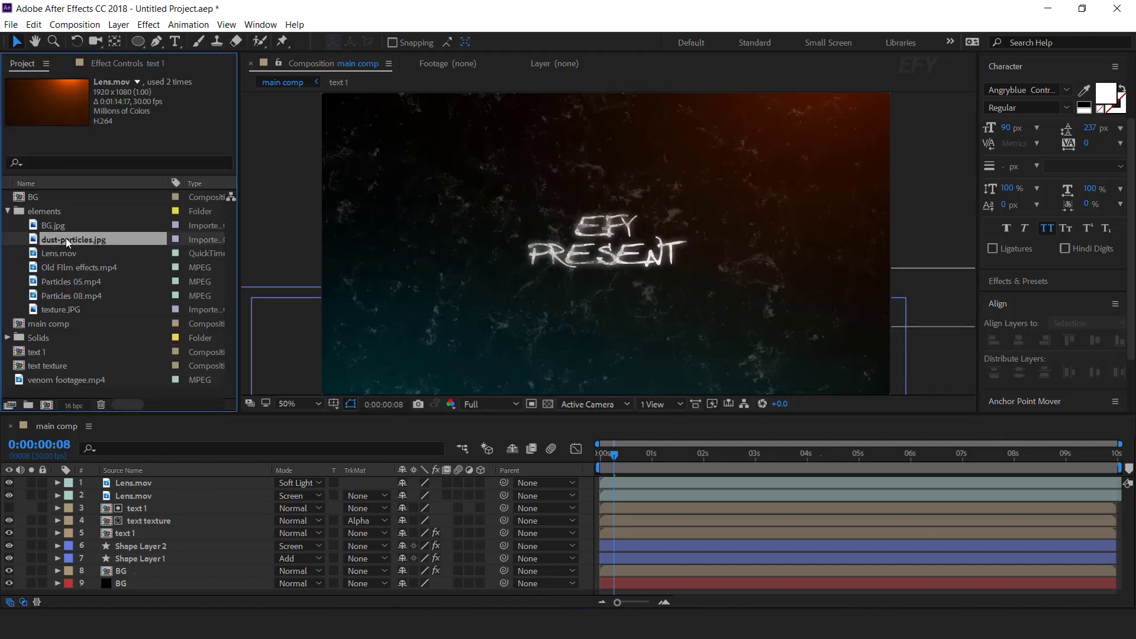
pyautogui.moveTo(134, 330); pyautogui.dragTo(177, 481)
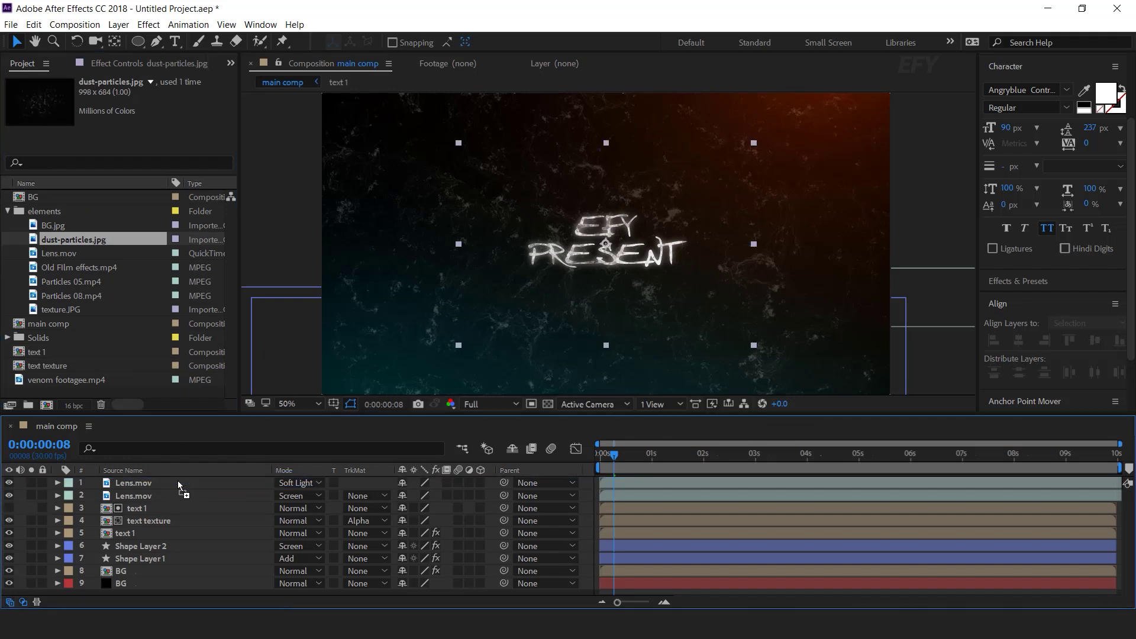
pyautogui.click(294, 482)
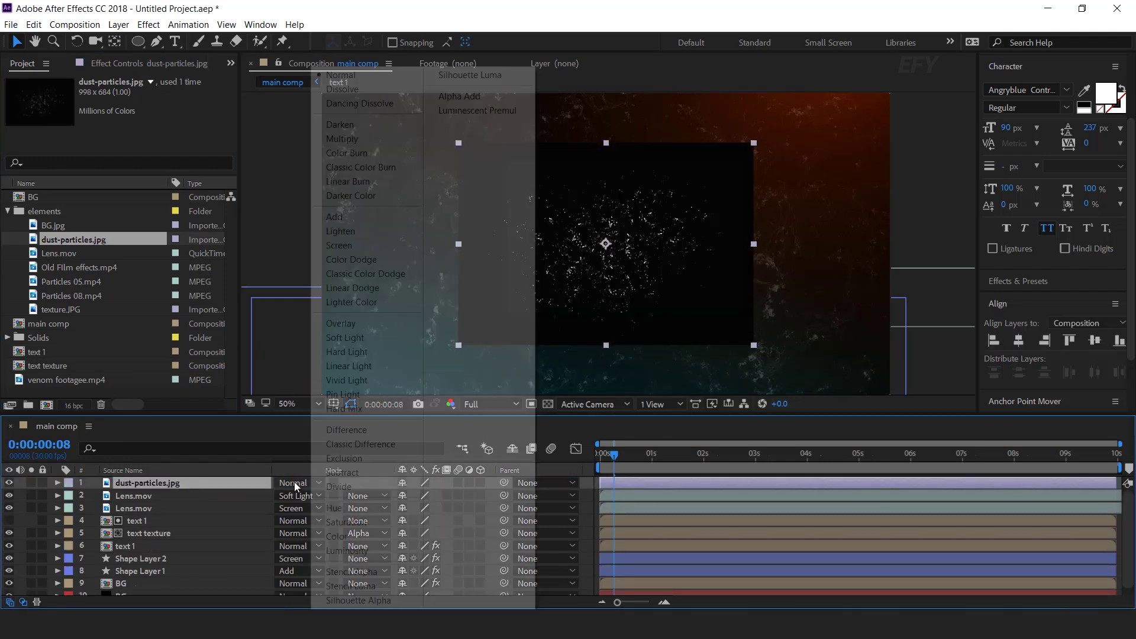
pyautogui.click(372, 245)
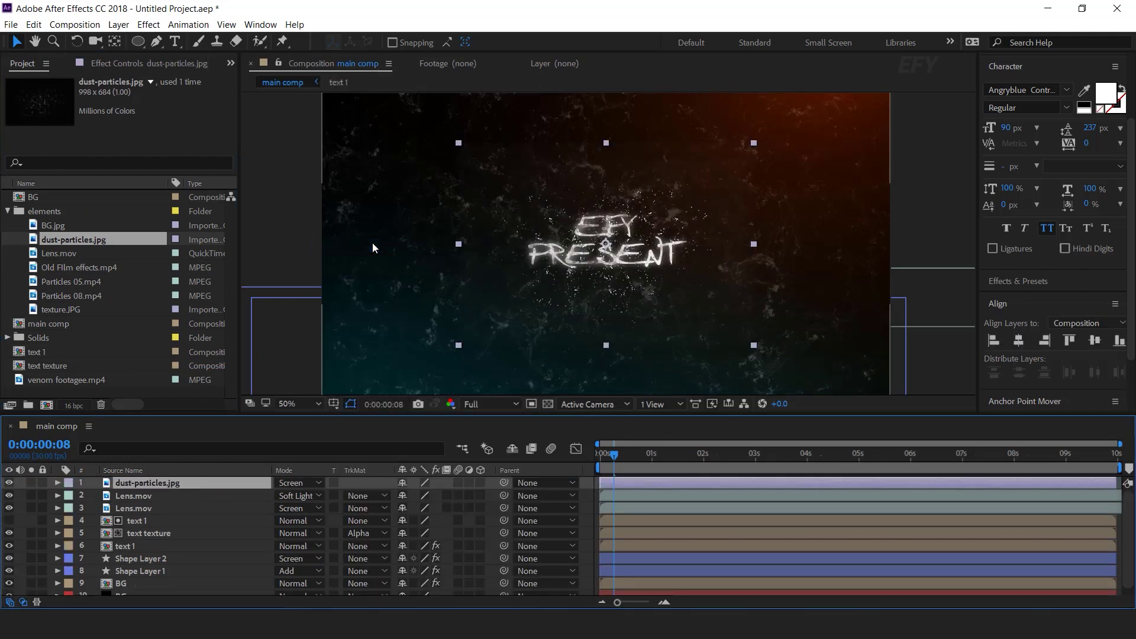
pyautogui.moveTo(603, 241); pyautogui.dragTo(682, 186)
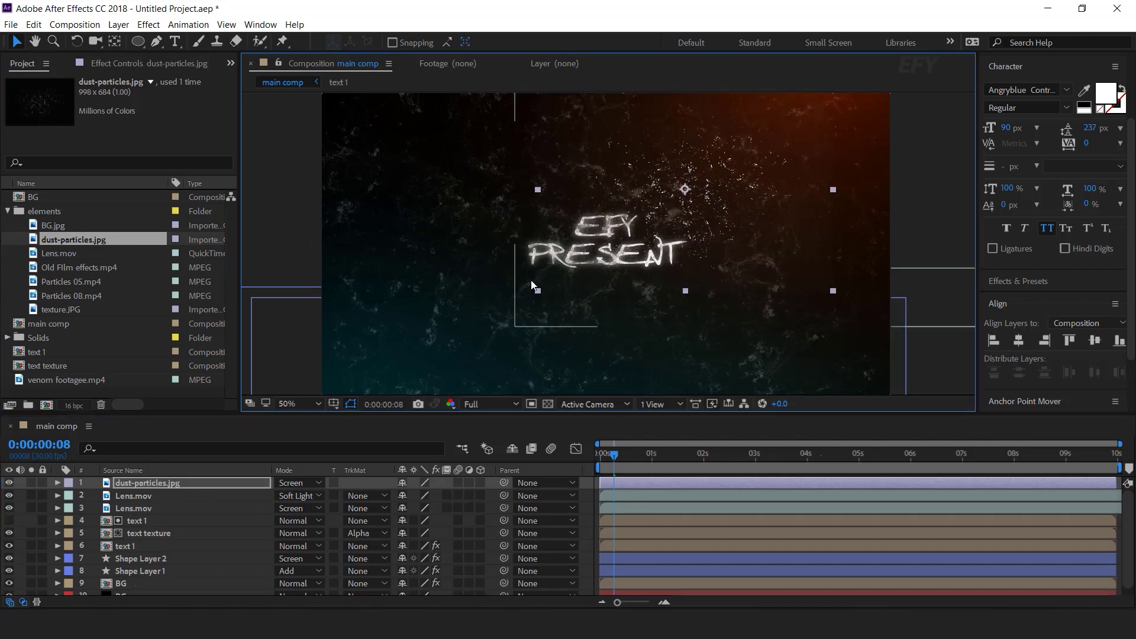
# - Apply the Curves effect to the dust-particles.jpg layer and pull the midpoint of its RGB curve down to darken the midtones
pyautogui.hotkey('ctrl', 'space')
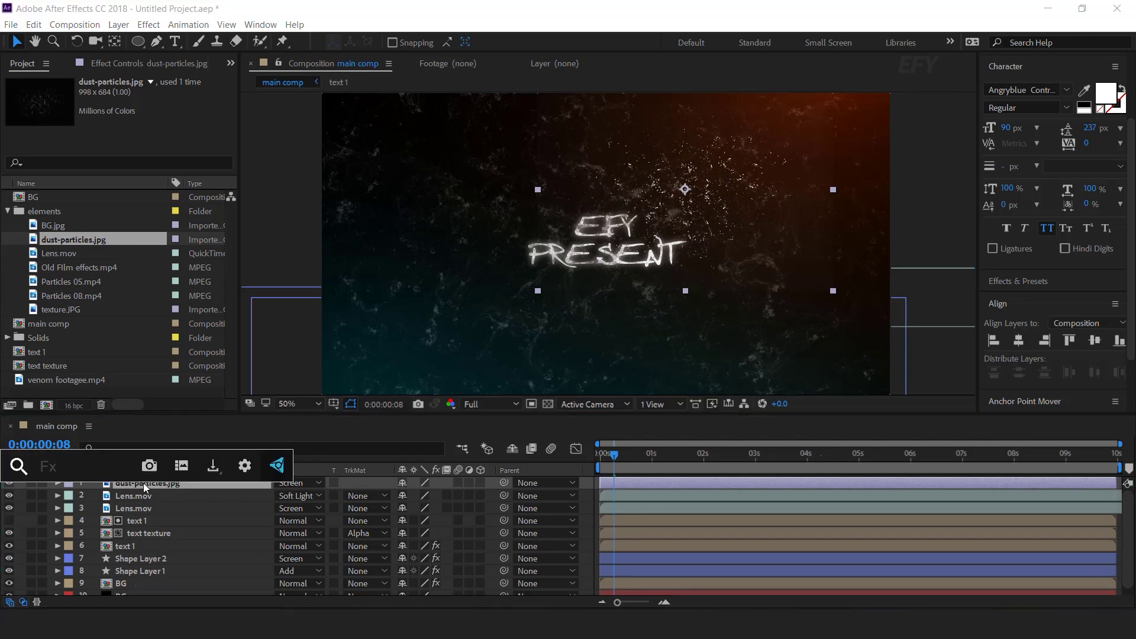
pyautogui.write('cur')
pyautogui.press('Return')
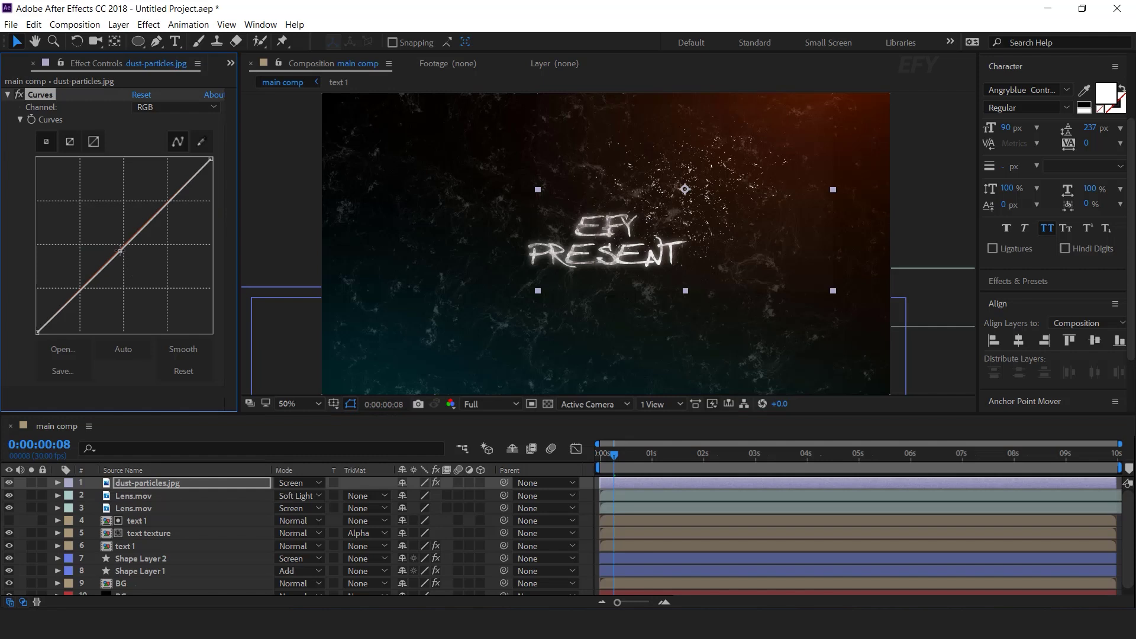
pyautogui.moveTo(120, 255)
pyautogui.mouseDown()
pyautogui.moveTo(144, 268)
pyautogui.moveTo(142, 257)
pyautogui.mouseUp()
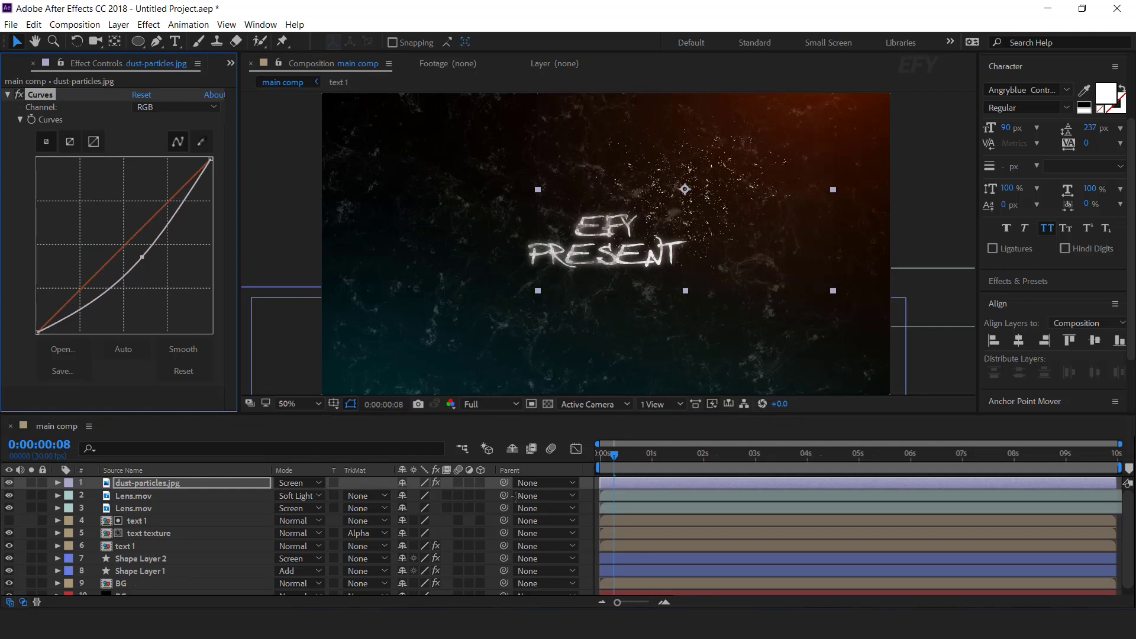
pyautogui.click(592, 487)
pyautogui.click(579, 483)
pyautogui.click(585, 485)
pyautogui.scroll(-2, 727, 211)
pyautogui.scroll(2, 725, 214)
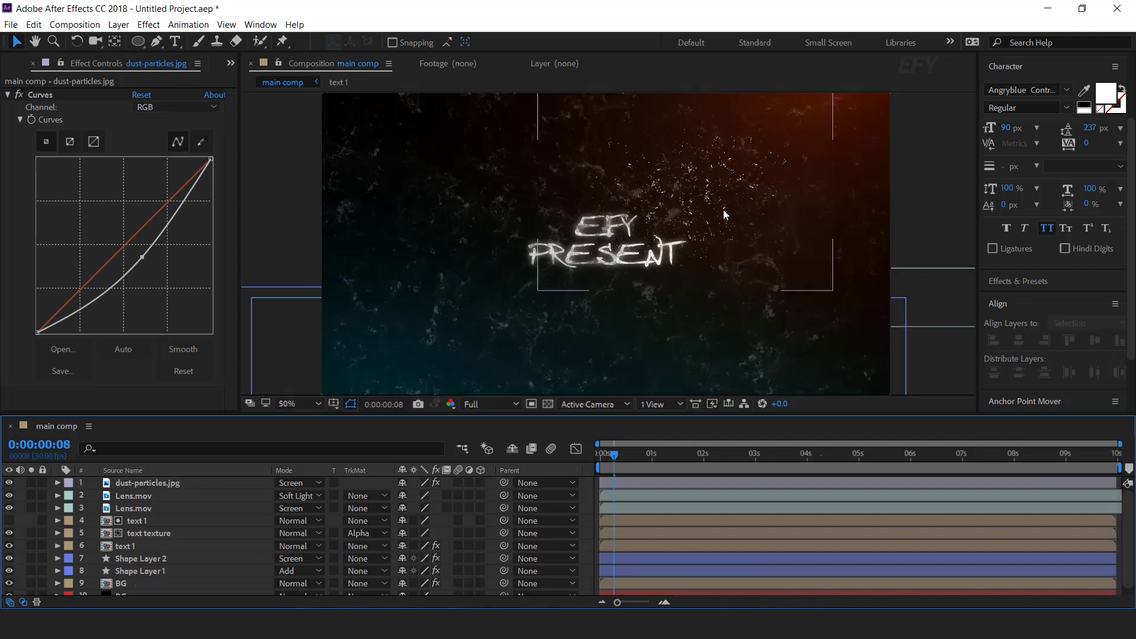
# - Move the dust particles farther to the upper right, make the layer 3D, and push it back in depth using a two-view layout
pyautogui.click(728, 207)
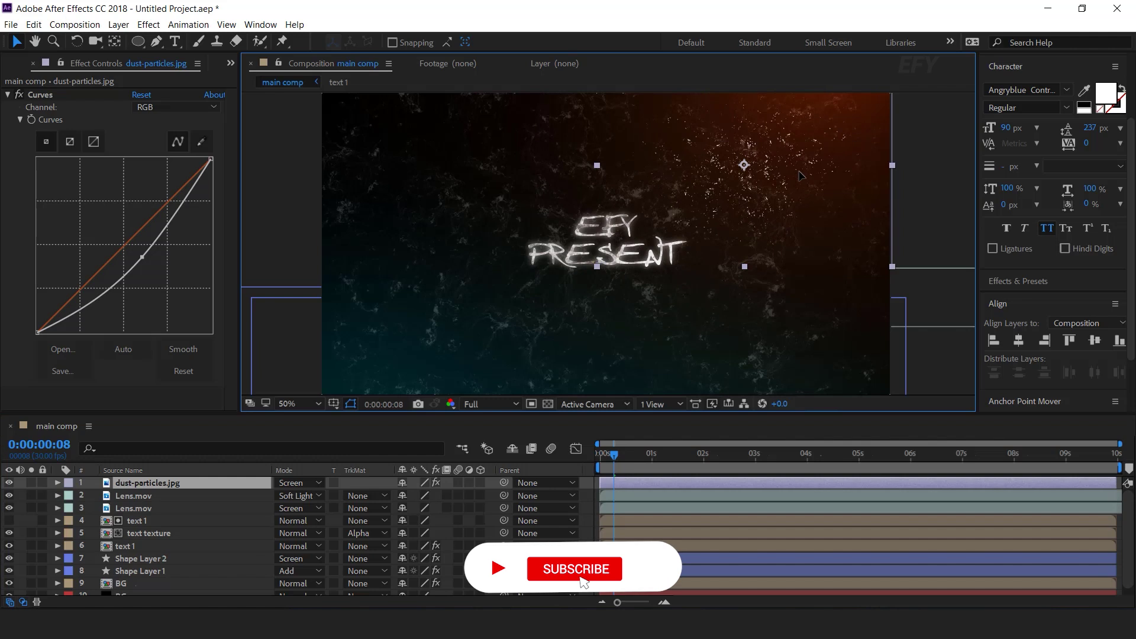
pyautogui.click(481, 483)
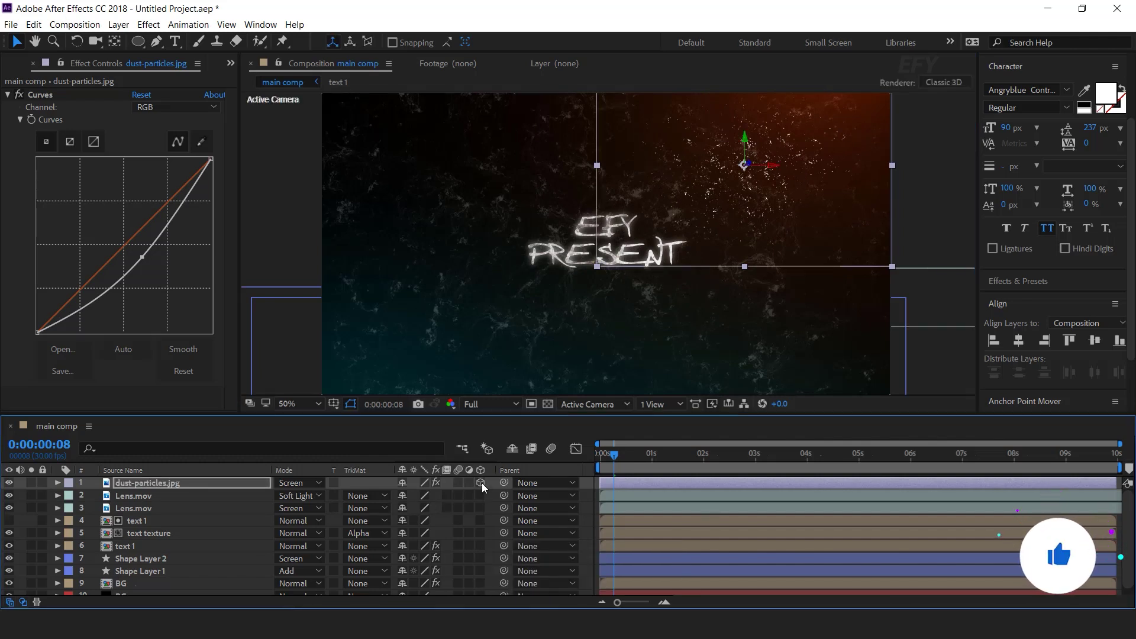
pyautogui.click(660, 404)
pyautogui.click(692, 434)
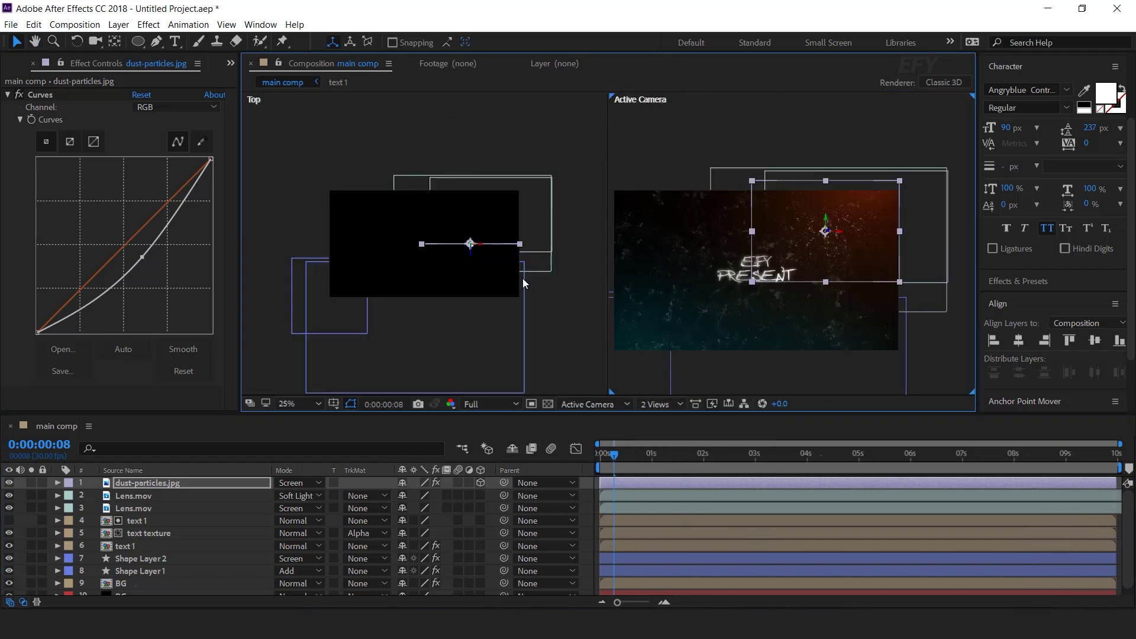
pyautogui.scroll(1, 523, 283)
pyautogui.moveTo(465, 290); pyautogui.dragTo(524, 162)
# - Duplicate the 3D dust-particles.jpg layer twice, placing one copy farther back at the upper right and the other toward the title's left
pyautogui.click(154, 482)
pyautogui.hotkey('ctrl', 'd')
pyautogui.moveTo(837, 223); pyautogui.dragTo(851, 203)
pyautogui.scroll(-2, 554, 235)
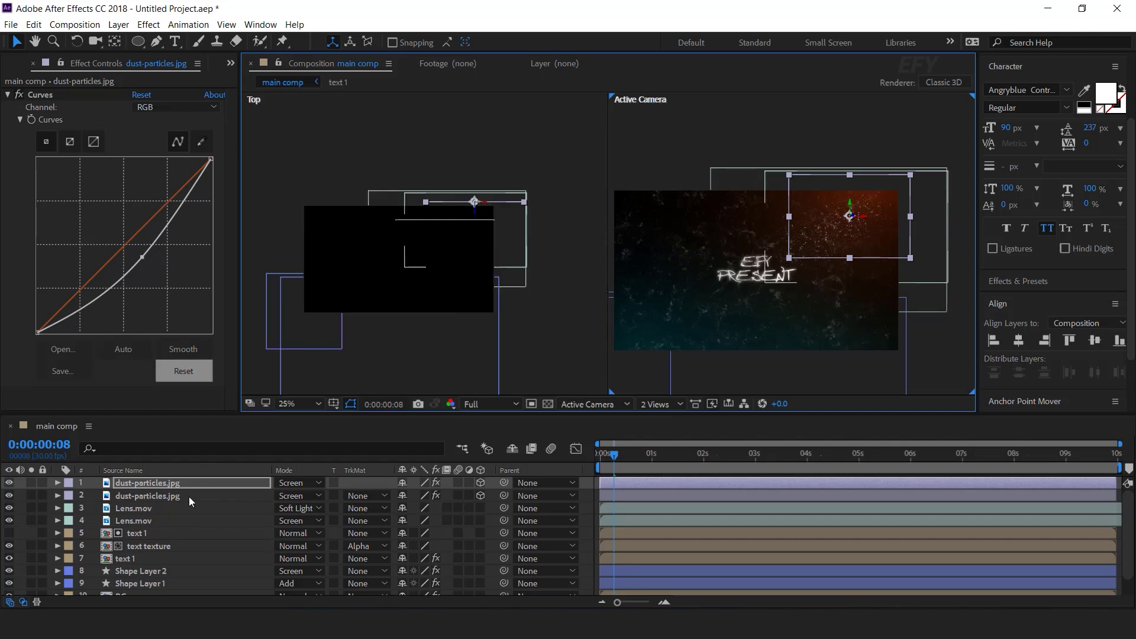
pyautogui.hotkey('ctrl', 'd')
pyautogui.moveTo(485, 206); pyautogui.dragTo(429, 206)
pyautogui.moveTo(781, 214); pyautogui.dragTo(707, 258)
# - Add two more dust-particles.jpg copies, push each farther back in depth, and place one at the upper left and one at the lower left
pyautogui.click(153, 475)
pyautogui.click(154, 485)
pyautogui.hotkey('ctrl', 'd')
pyautogui.moveTo(321, 210); pyautogui.dragTo(320, 185)
pyautogui.moveTo(719, 260); pyautogui.dragTo(713, 208)
pyautogui.hotkey('ctrl', 'd')
pyautogui.moveTo(332, 185); pyautogui.dragTo(333, 170)
pyautogui.moveTo(719, 217); pyautogui.dragTo(727, 327)
# - Duplicate the dust-particles.jpg layer twice more for seven layers in total, spread the copies around the title, and check the result
pyautogui.click(165, 483)
pyautogui.hotkey('ctrl', 'd')
pyautogui.click(165, 483)
pyautogui.hotkey('ctrl', 'd')
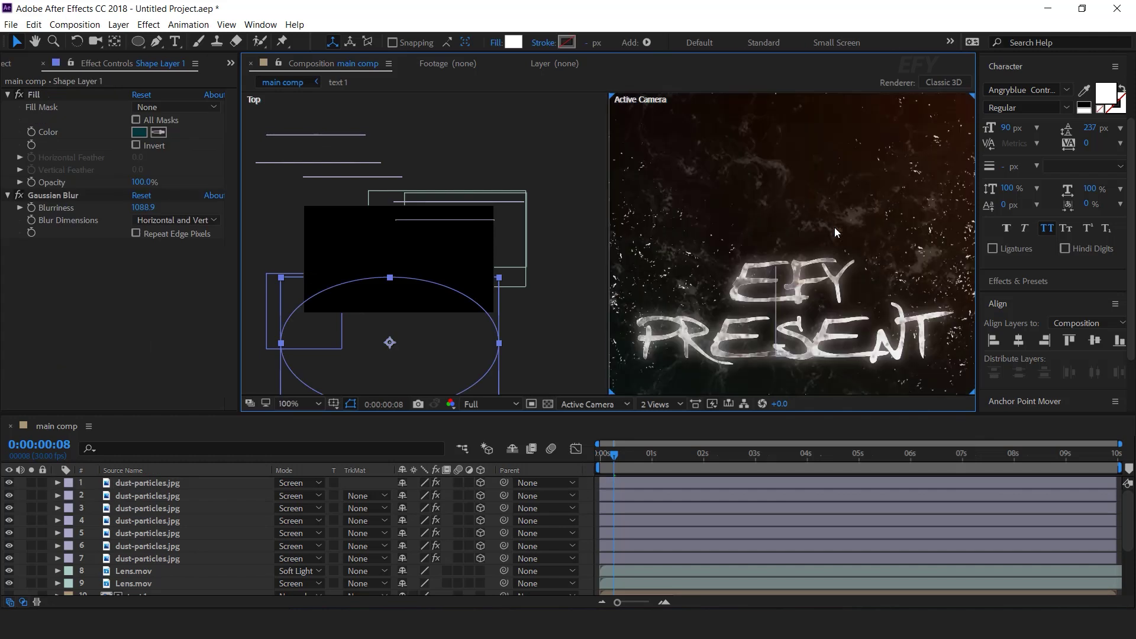
pyautogui.scroll(-2, 834, 227)
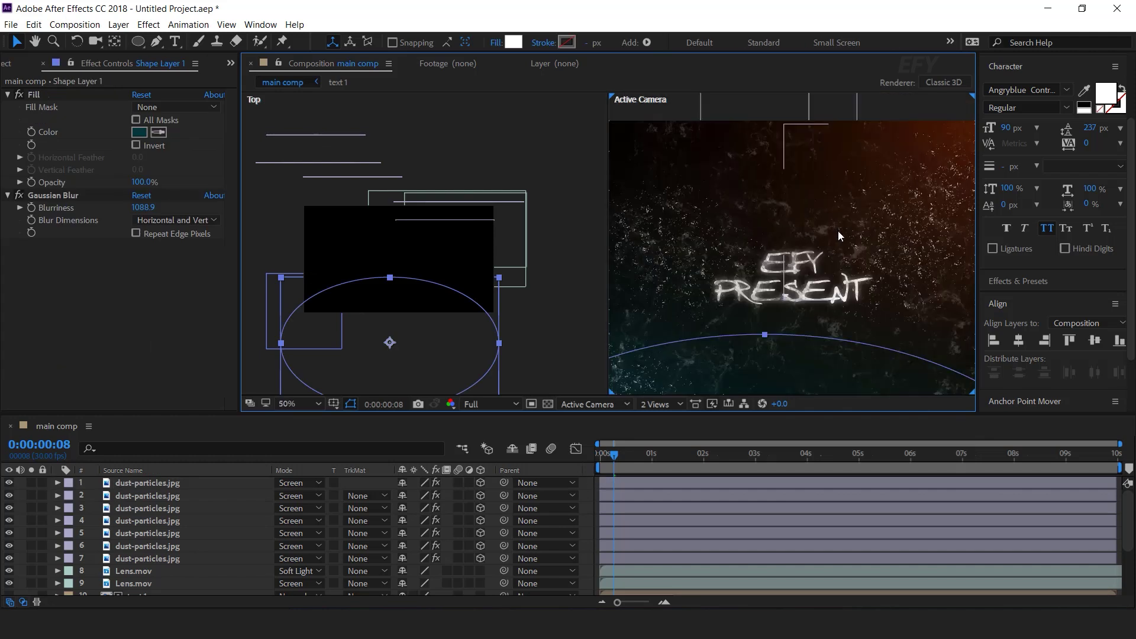
# - Scale all seven dust-particles.jpg layers down to 40%
pyautogui.click(167, 560)
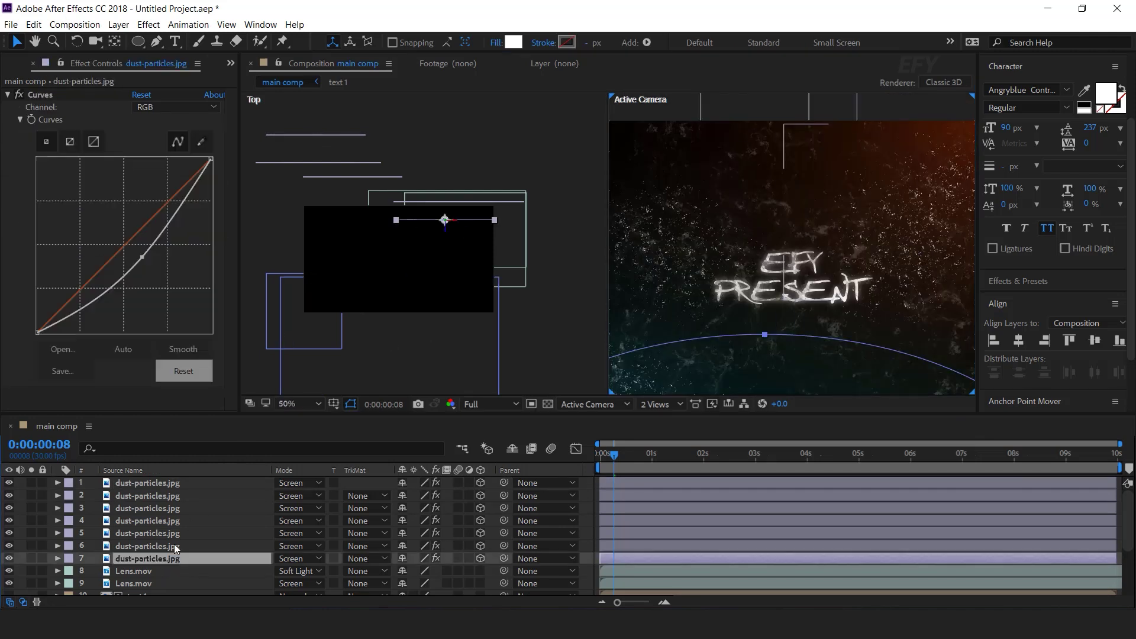
pyautogui.keyDown('shift'); pyautogui.click(168, 484); pyautogui.keyUp('shift')
pyautogui.press('s')
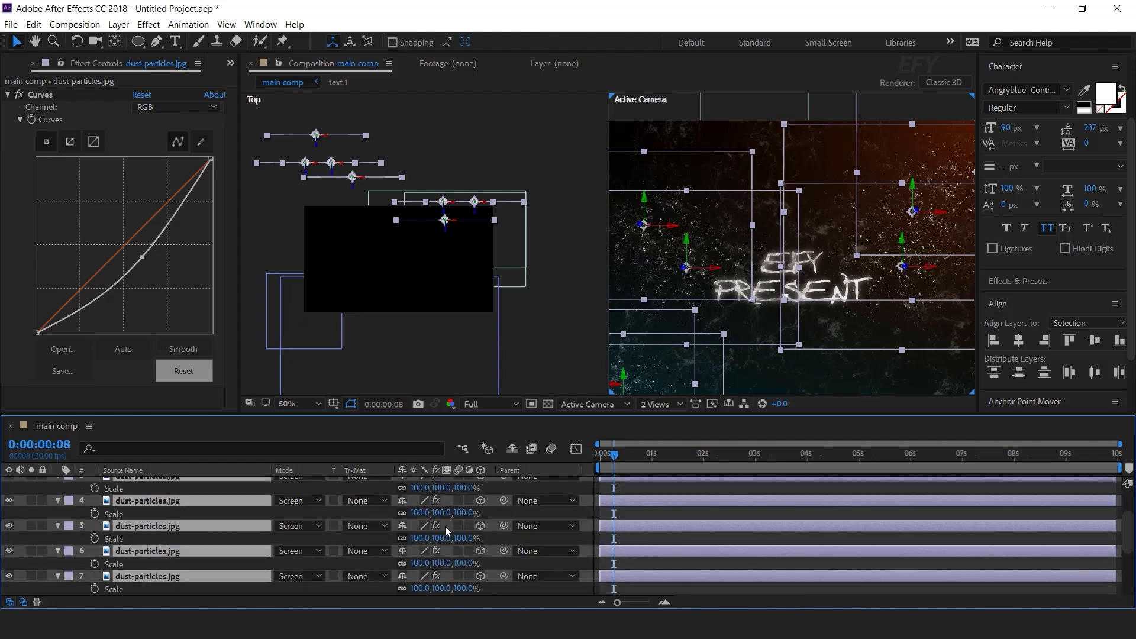
pyautogui.moveTo(464, 513); pyautogui.dragTo(458, 513)
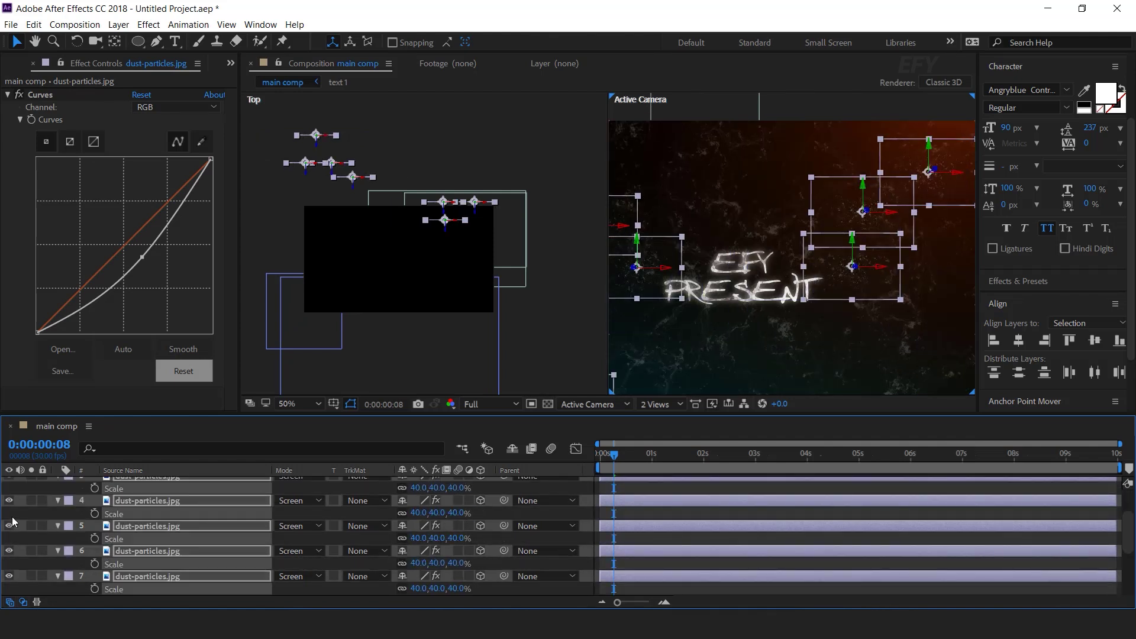
pyautogui.click(58, 501)
pyautogui.click(592, 497)
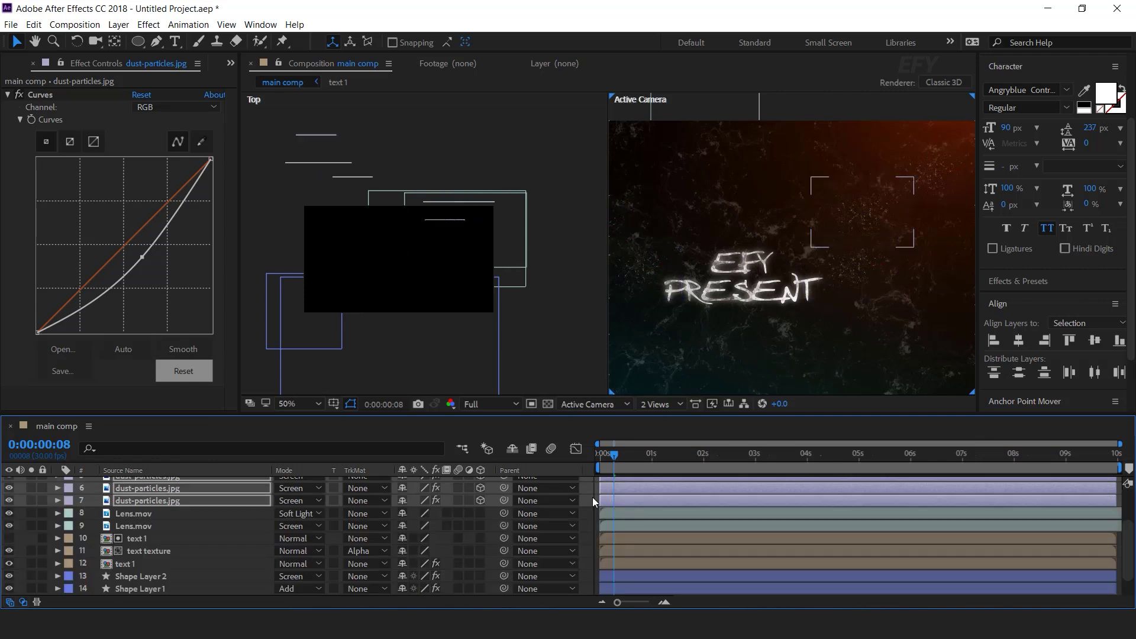
# - Reposition the scaled-down dust-particles.jpg layers, moving those at the upper right and those beside the title closer into the frame
pyautogui.click(911, 191)
pyautogui.moveTo(886, 232); pyautogui.dragTo(842, 236)
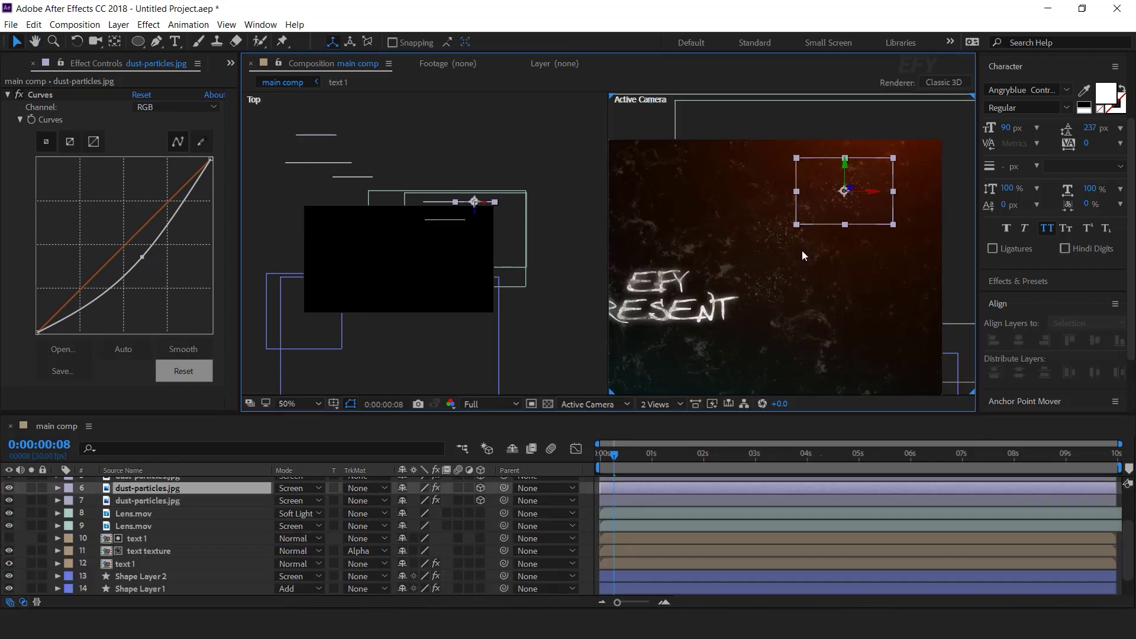
pyautogui.moveTo(796, 290); pyautogui.dragTo(849, 254)
pyautogui.moveTo(763, 301); pyautogui.dragTo(954, 257)
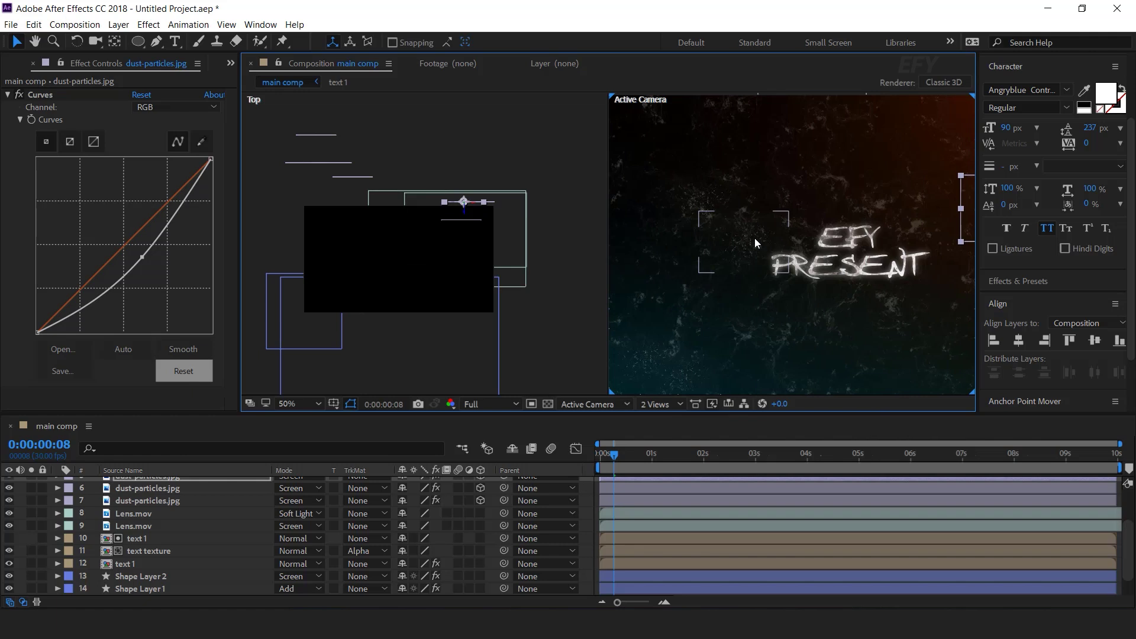
pyautogui.moveTo(755, 238); pyautogui.dragTo(752, 303)
pyautogui.click(824, 309)
pyautogui.moveTo(803, 337); pyautogui.dragTo(778, 352)
pyautogui.moveTo(801, 284); pyautogui.dragTo(488, 428)
# - Duplicate the dust-particles.jpg layer right of the title four times and spread the copies over the right side at different depths
pyautogui.click(166, 504)
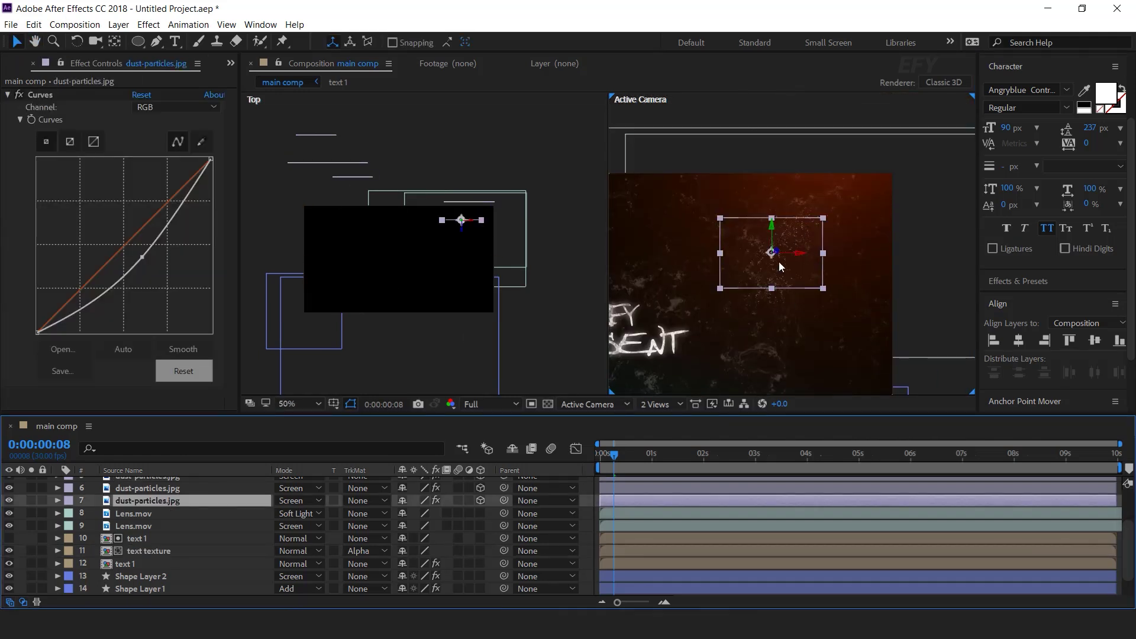
pyautogui.hotkey('ctrl', 'd')
pyautogui.moveTo(790, 240); pyautogui.dragTo(822, 257)
pyautogui.hotkey('ctrl', 'd')
pyautogui.hotkey('ctrl', 'd')
pyautogui.hotkey('ctrl', 'd')
pyautogui.moveTo(485, 240); pyautogui.dragTo(485, 220)
pyautogui.moveTo(820, 257)
pyautogui.mouseDown()
pyautogui.moveTo(806, 260)
pyautogui.moveTo(816, 253)
pyautogui.mouseUp()
pyautogui.scroll(-2, 851, 296)
pyautogui.moveTo(810, 343); pyautogui.dragTo(850, 305)
pyautogui.click(961, 296)
pyautogui.scroll(2, 704, 280)
pyautogui.click(747, 239)
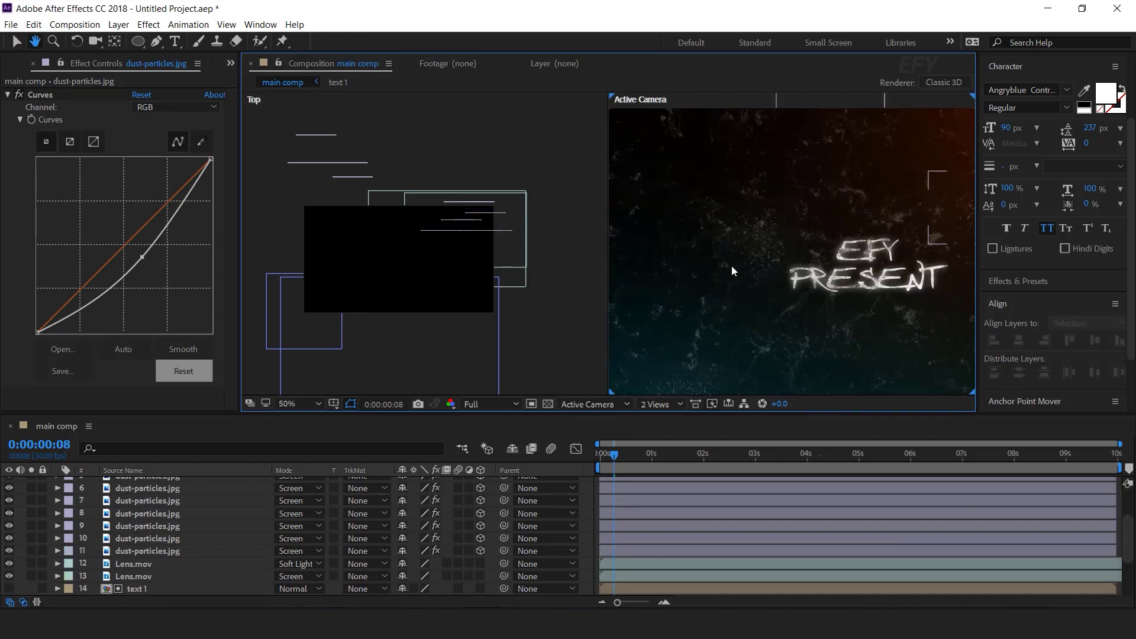
# - Duplicate the dust-particles.jpg layer left of the title and shift the copy in the frame and farther back in depth
pyautogui.scroll(2, 184, 538)
pyautogui.click(172, 510)
pyautogui.moveTo(766, 236); pyautogui.dragTo(740, 256)
pyautogui.moveTo(334, 171); pyautogui.dragTo(334, 157)
pyautogui.moveTo(745, 254); pyautogui.dragTo(741, 260)
pyautogui.scroll(-2, 792, 311)
pyautogui.moveTo(793, 316); pyautogui.dragTo(793, 272)
pyautogui.scroll(2, 794, 271)
# - Add further copies from the lower-left dust-particles.jpg layer for fourteen dust layers in total, and check the whole composition
pyautogui.click(111, 498)
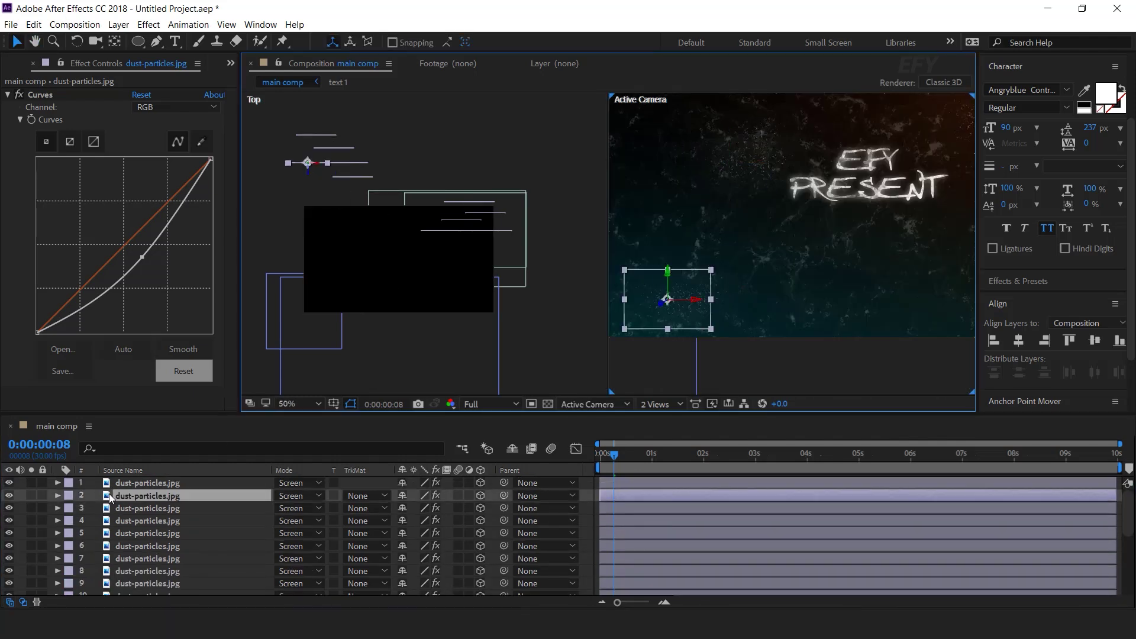
pyautogui.moveTo(676, 317); pyautogui.dragTo(712, 289)
pyautogui.click(797, 377)
pyautogui.click(802, 267)
pyautogui.scroll(-4, 804, 268)
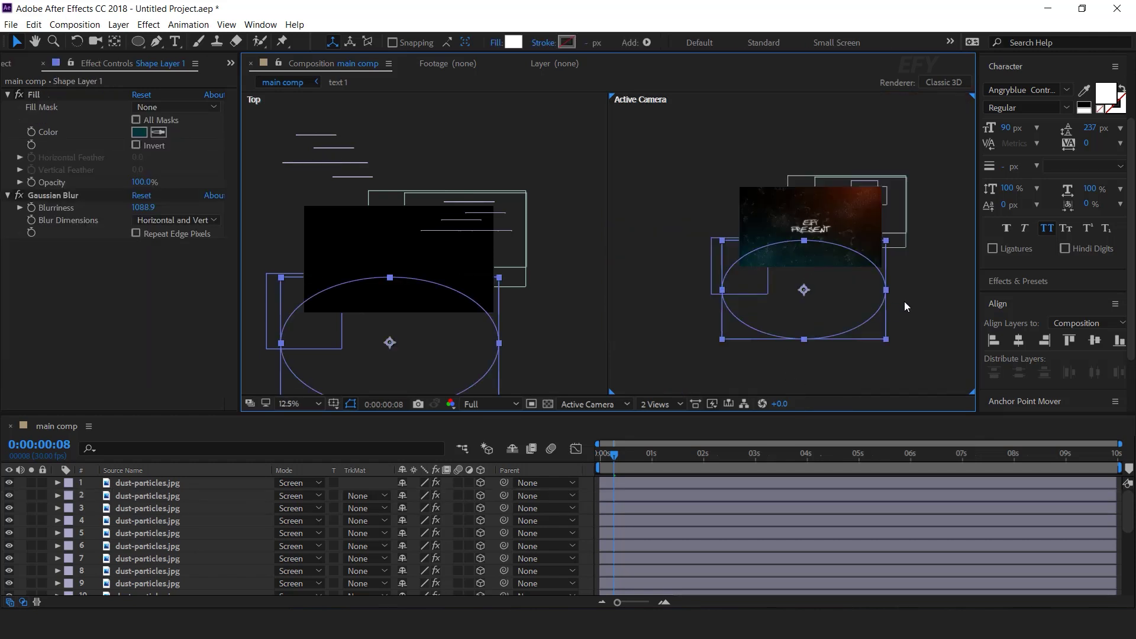
pyautogui.click(946, 228)
pyautogui.scroll(1, 946, 222)
pyautogui.scroll(1, 851, 260)
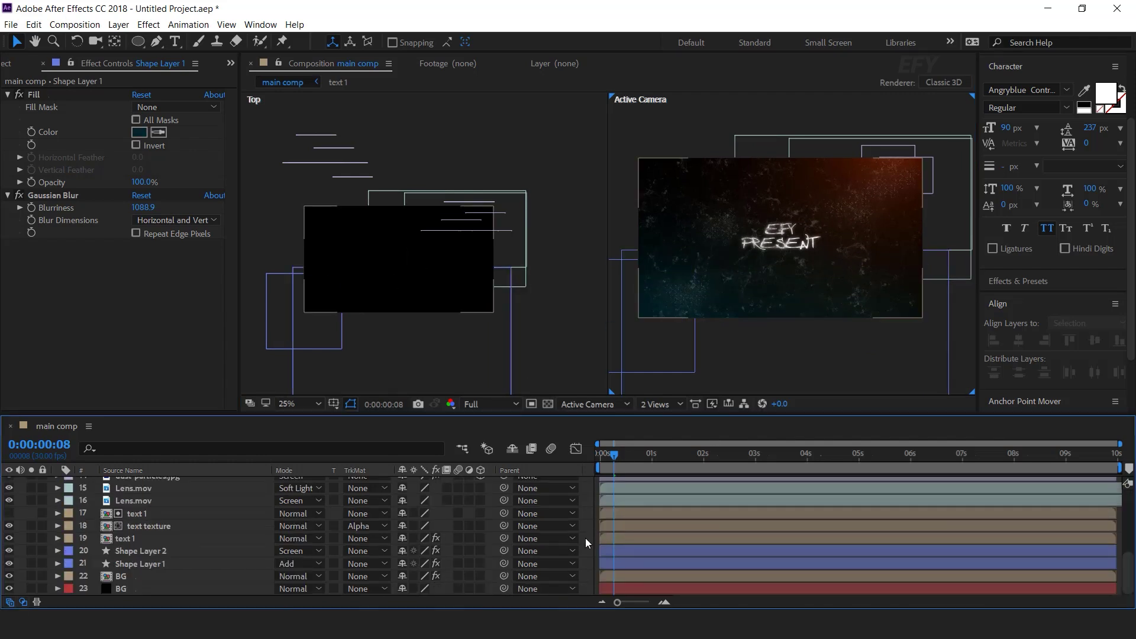
# - Create a new 1920 x 1080, 10-second composition named media 1 and place venom footagee.mp4 in it
pyautogui.click(14, 65)
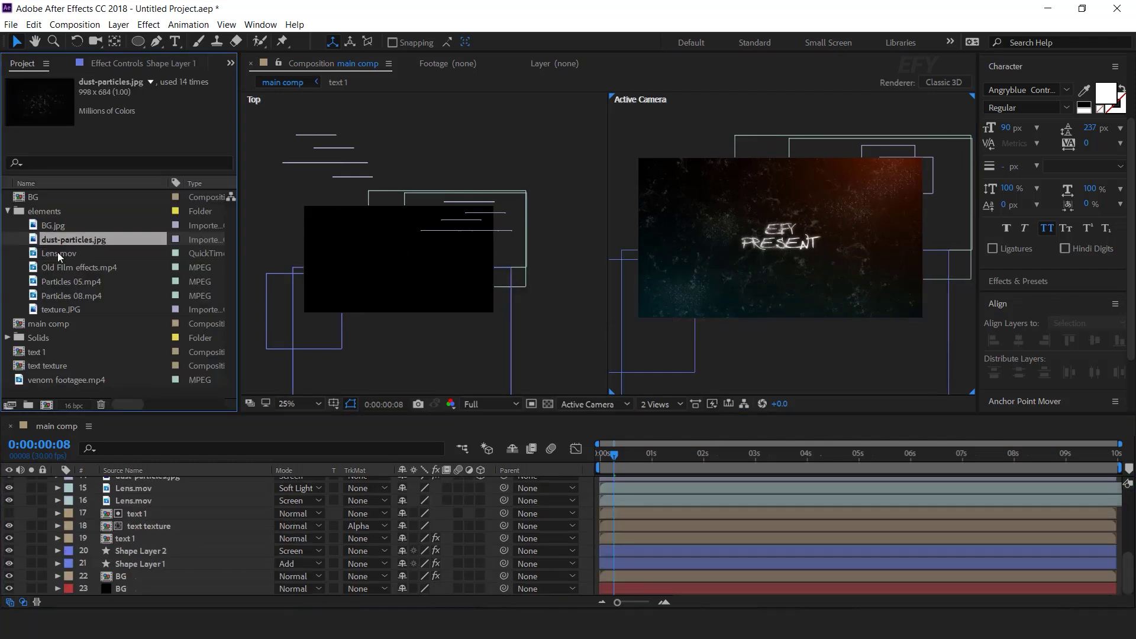
pyautogui.click(6, 211)
pyautogui.click(46, 406)
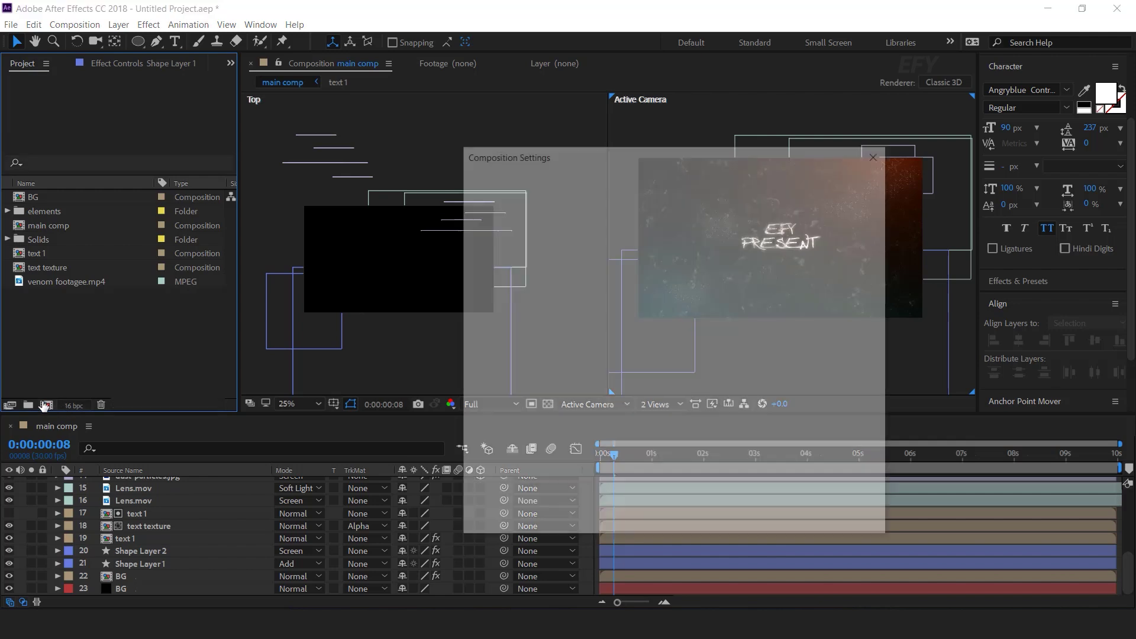
pyautogui.write('medd')
pyautogui.press('BackSpace')
pyautogui.write('ia 1')
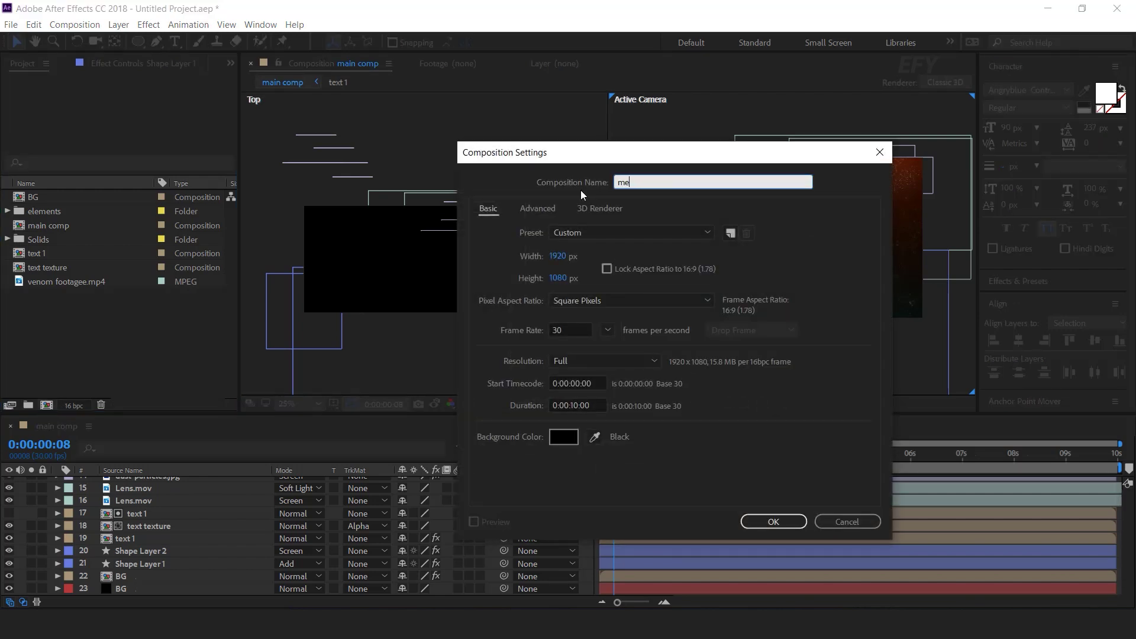
pyautogui.press('Return')
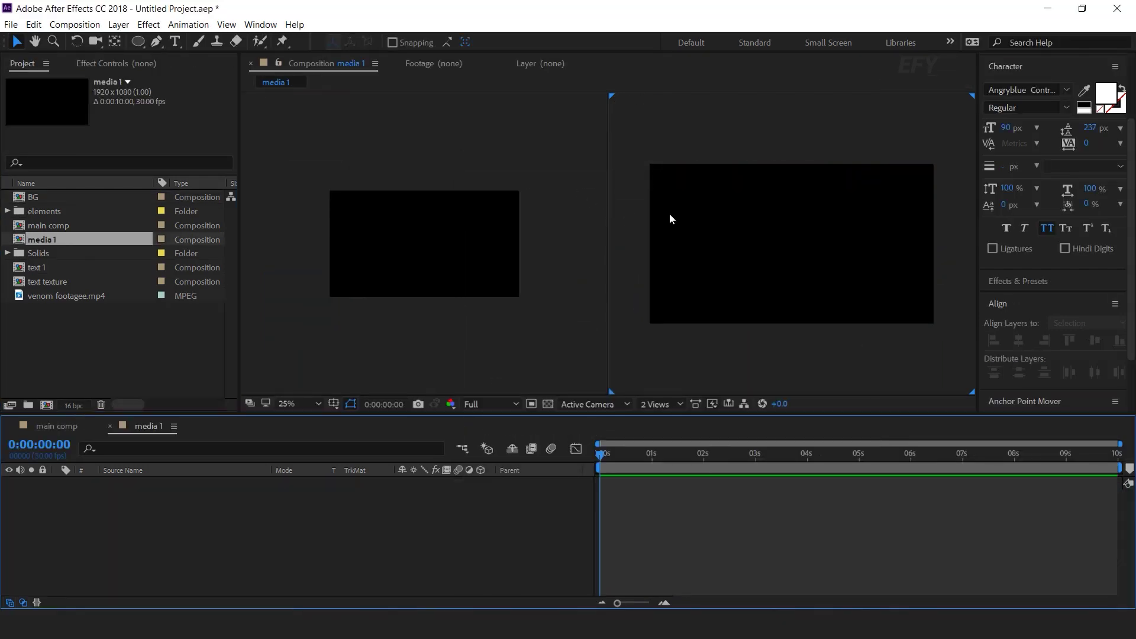
pyautogui.click(27, 299)
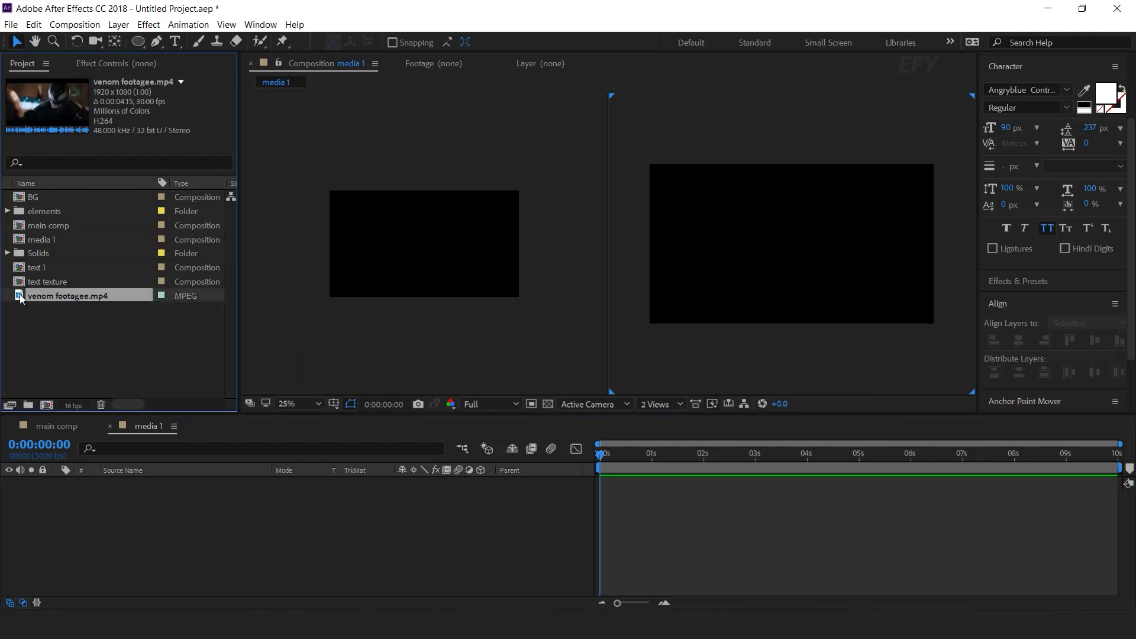
pyautogui.moveTo(169, 509); pyautogui.dragTo(168, 507)
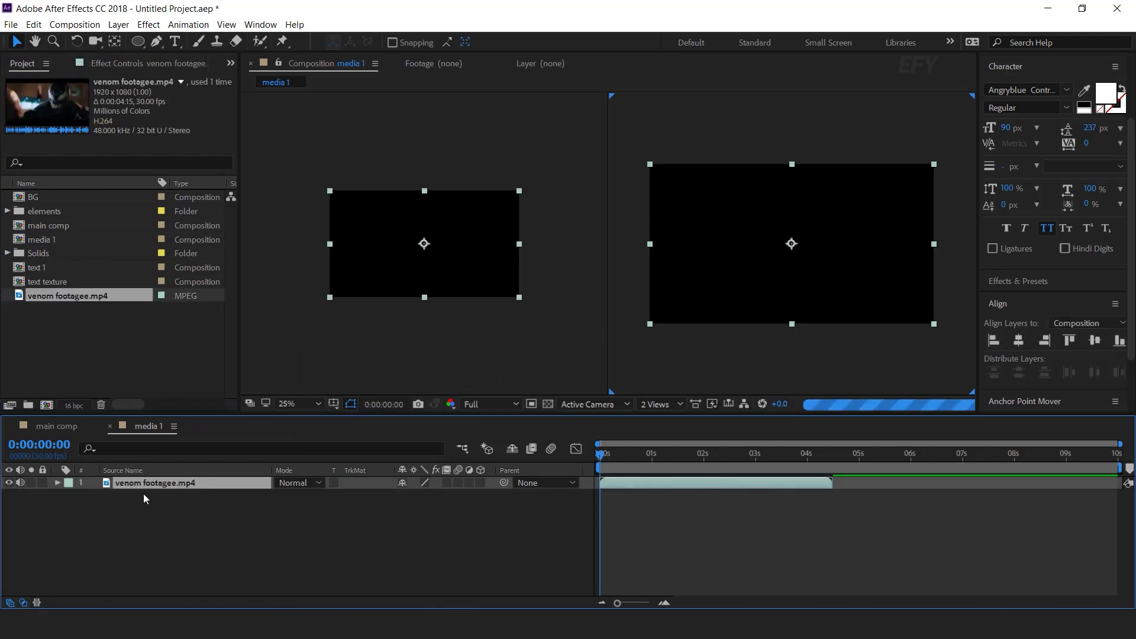
pyautogui.click(110, 426)
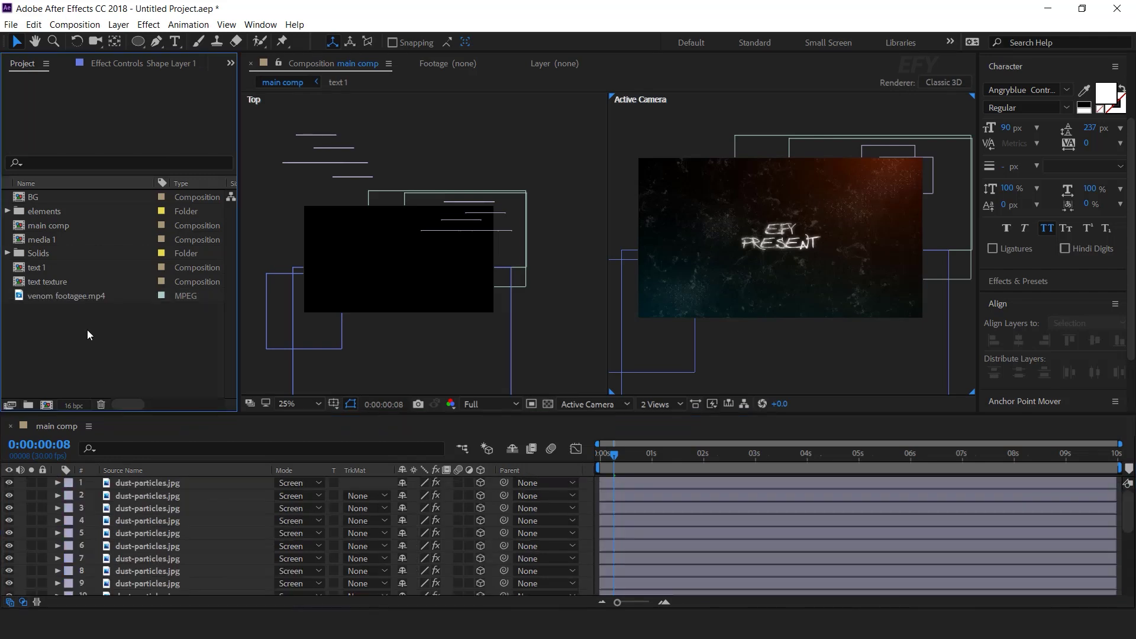
# - Place the media 1 composition as the top layer of main comp, starting at about 3 seconds
pyautogui.click(28, 240)
pyautogui.moveTo(122, 410); pyautogui.dragTo(155, 480)
pyautogui.moveTo(616, 485); pyautogui.dragTo(786, 477)
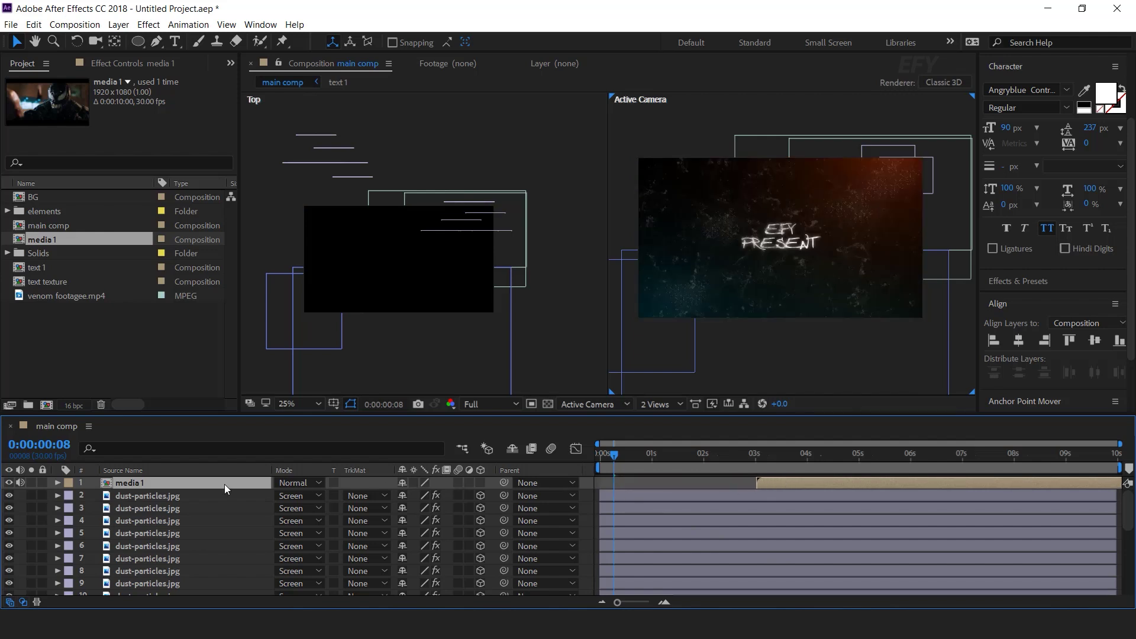
# - Apply Hue/Saturation to the media 1 layer with Master Saturation at -100 and check the frame at 4 seconds
pyautogui.hotkey('ctrl', 'space')
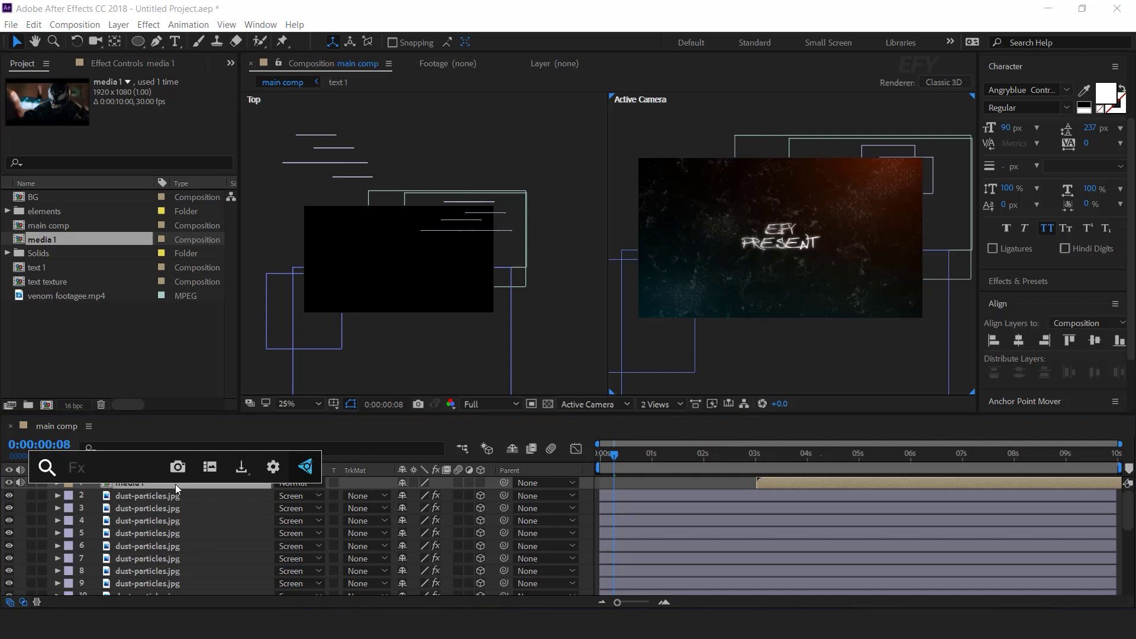
pyautogui.write('hu')
pyautogui.press('Return')
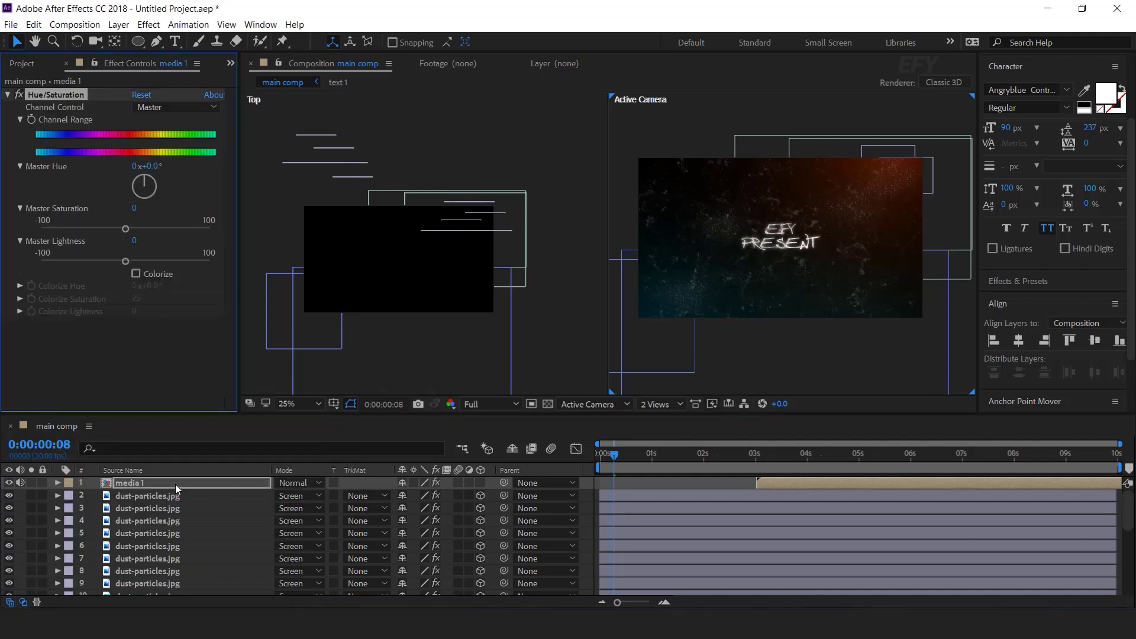
pyautogui.moveTo(125, 229); pyautogui.dragTo(29, 224)
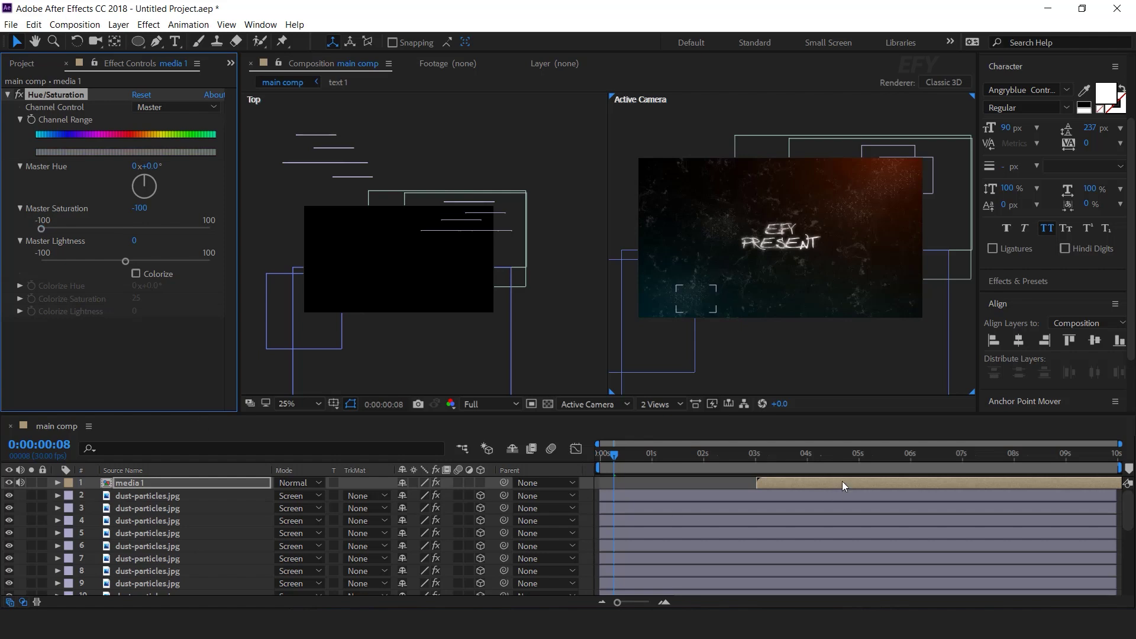
pyautogui.click(807, 457)
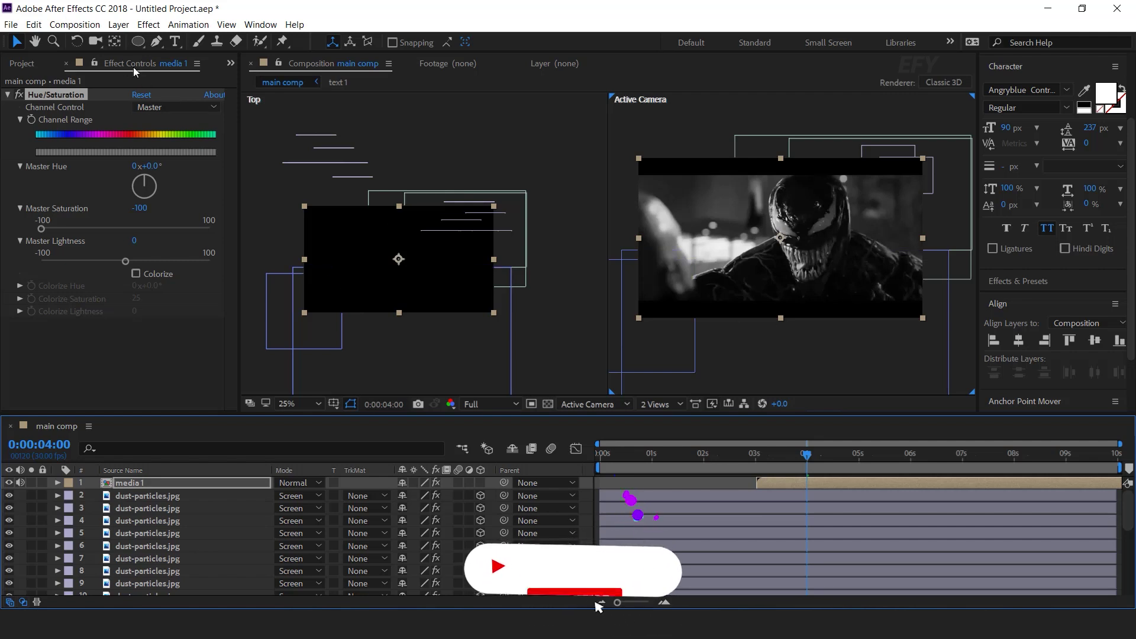
# - Add Old FIlm effects.mp4 above media 1 in Screen mode, with the layer starting at 0:00:03:01
pyautogui.click(21, 63)
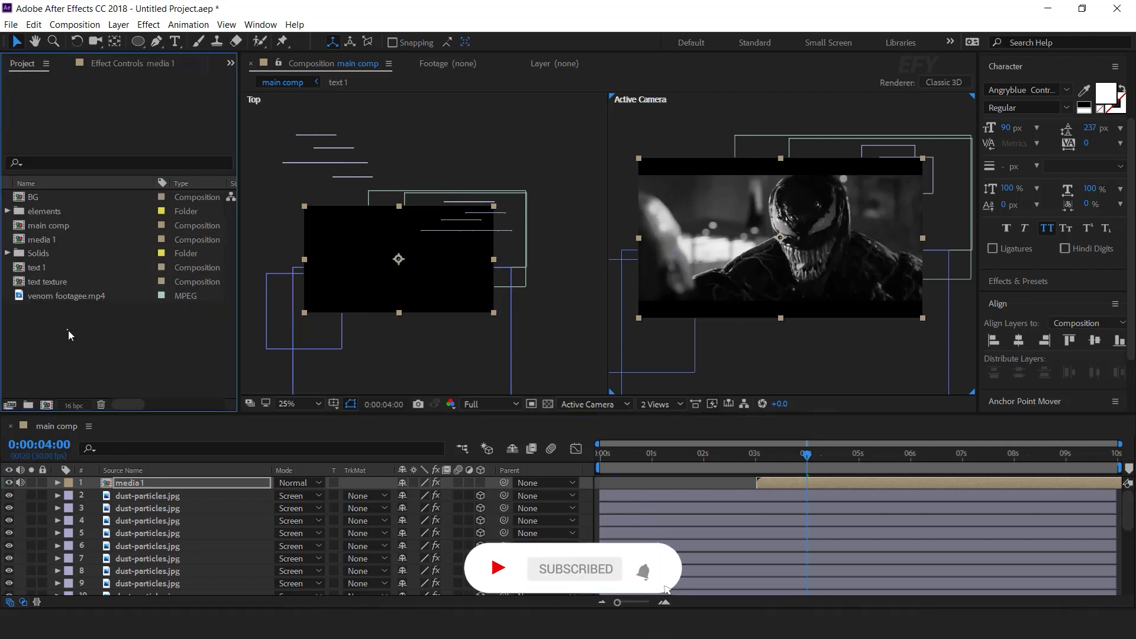
pyautogui.click(7, 211)
pyautogui.click(87, 274)
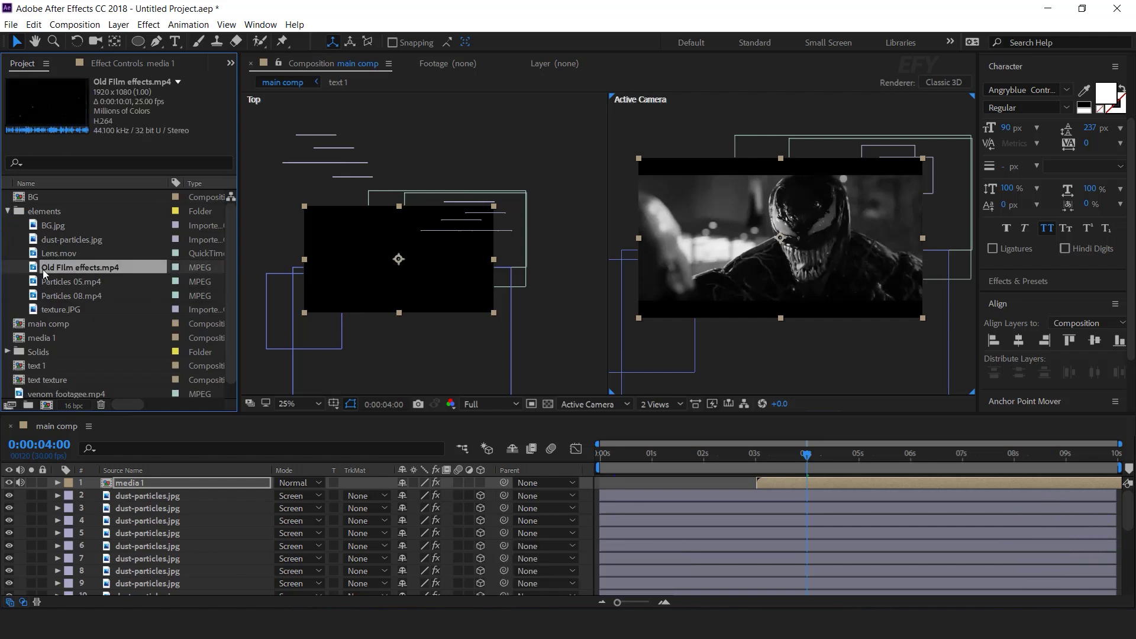
pyautogui.moveTo(101, 369); pyautogui.dragTo(168, 477)
pyautogui.click(297, 483)
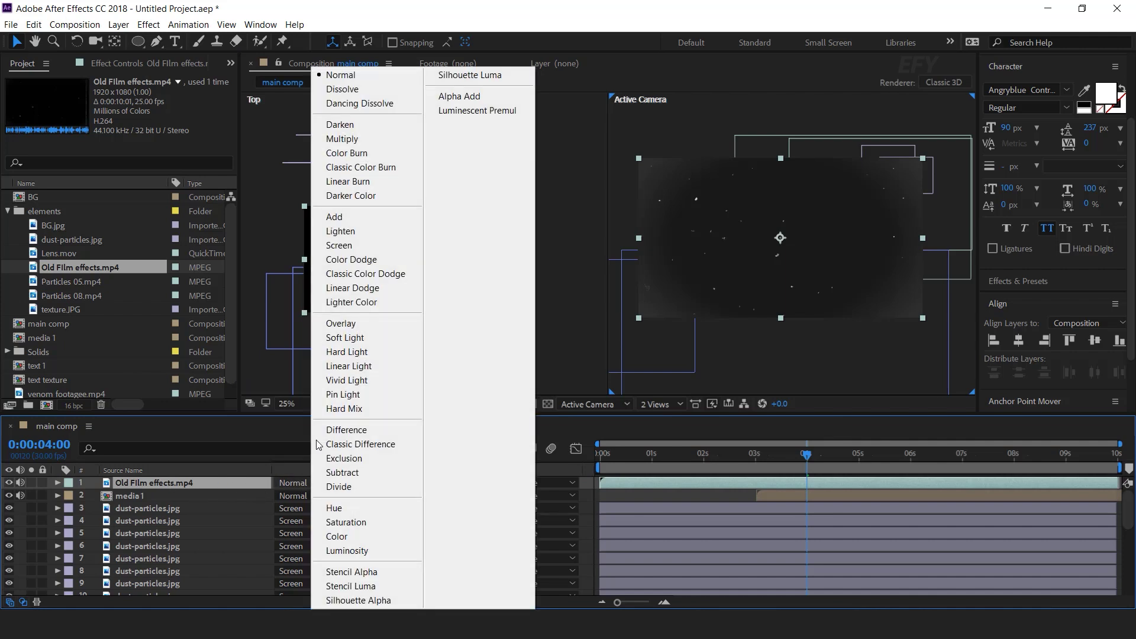
pyautogui.click(343, 246)
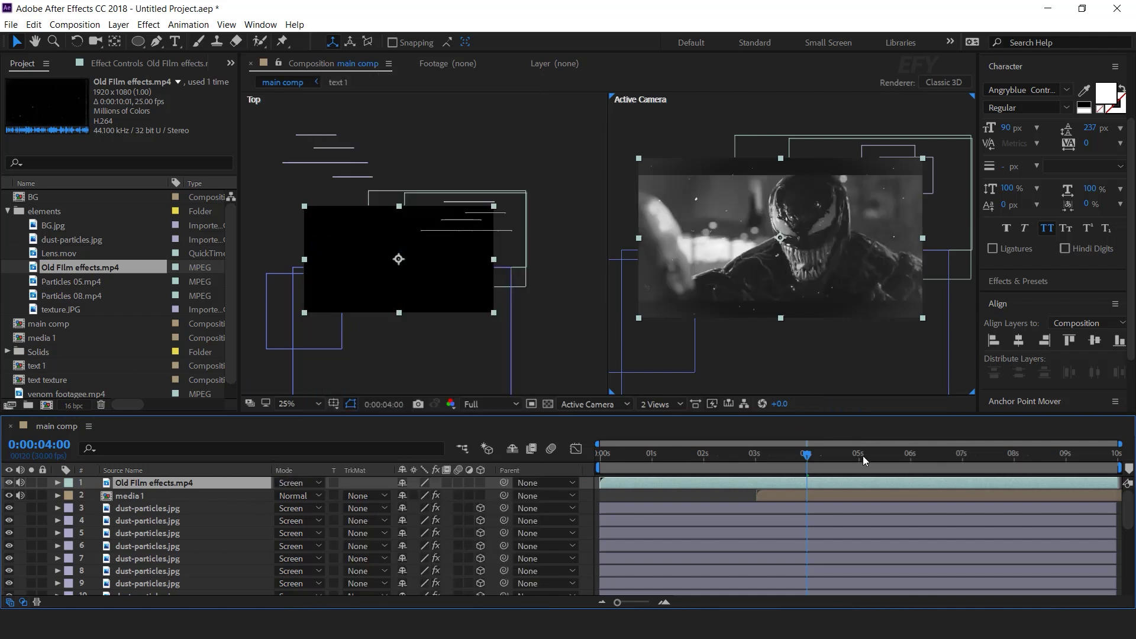
pyautogui.click(757, 456)
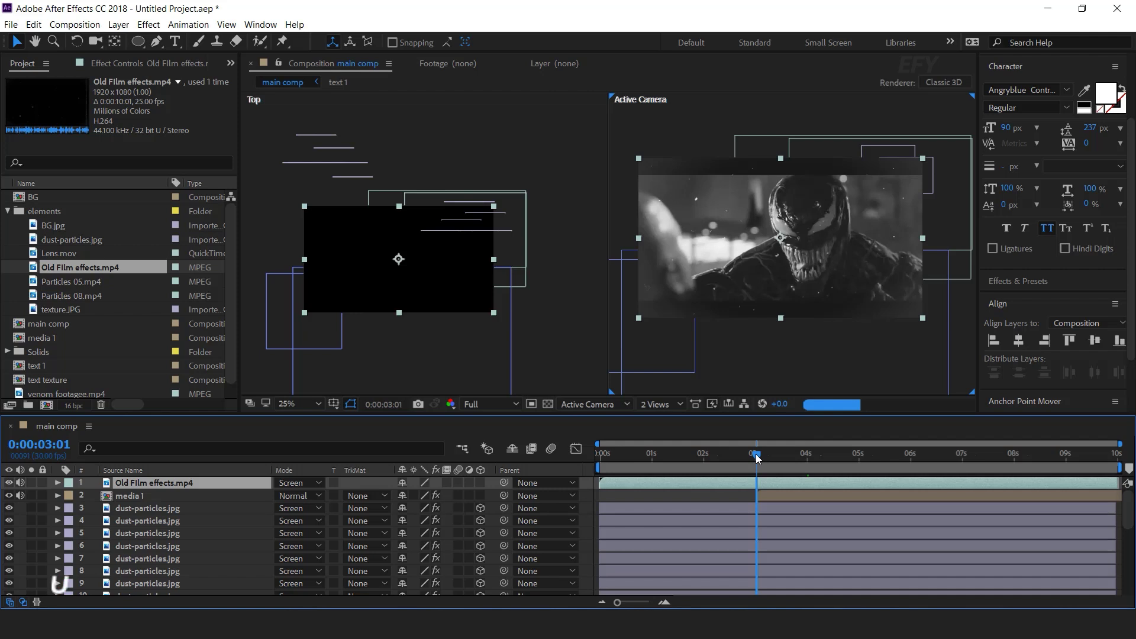
pyautogui.press('[')
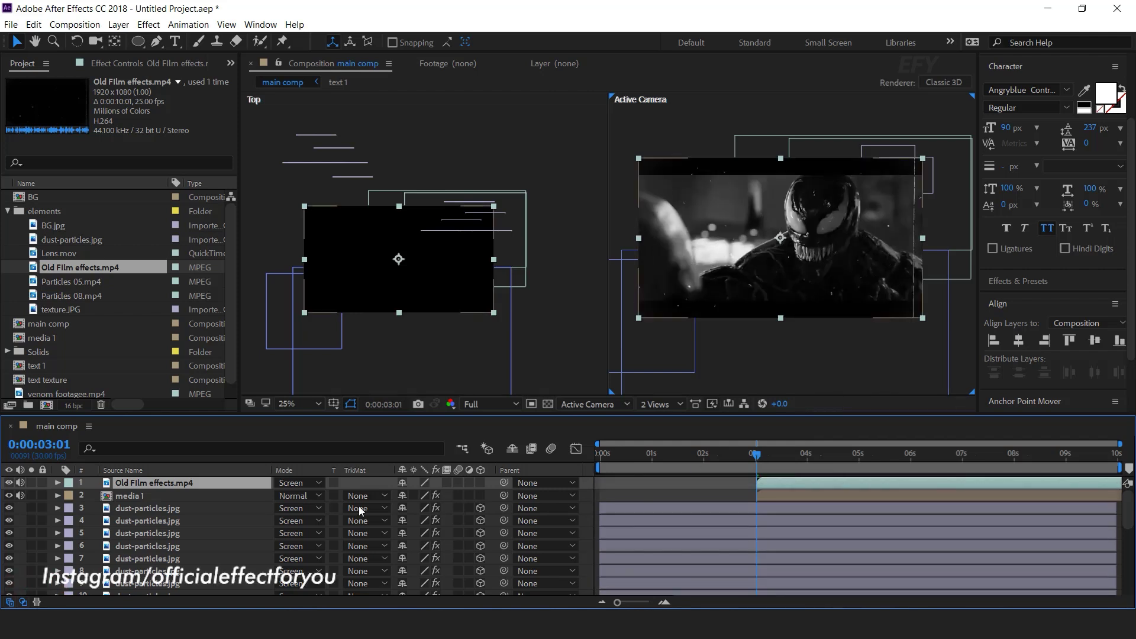
# - Set the Old FIlm effects.mp4 layer's opacity to 20% and enlarge it slightly beyond the frame
pyautogui.press('t')
pyautogui.click(404, 496)
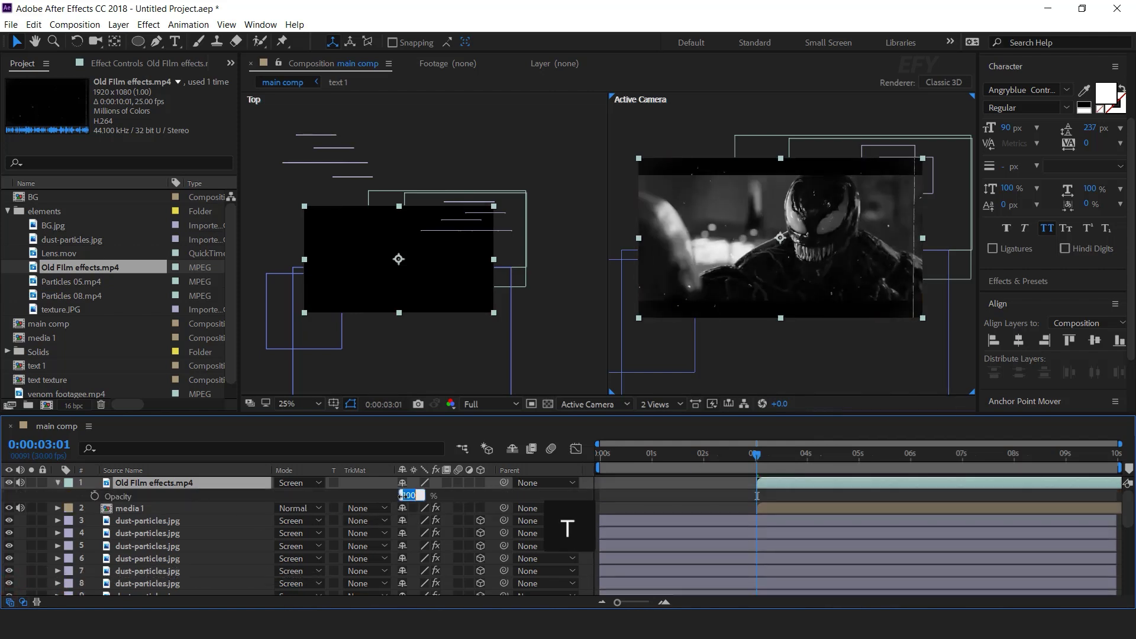
pyautogui.write('20')
pyautogui.press('Return')
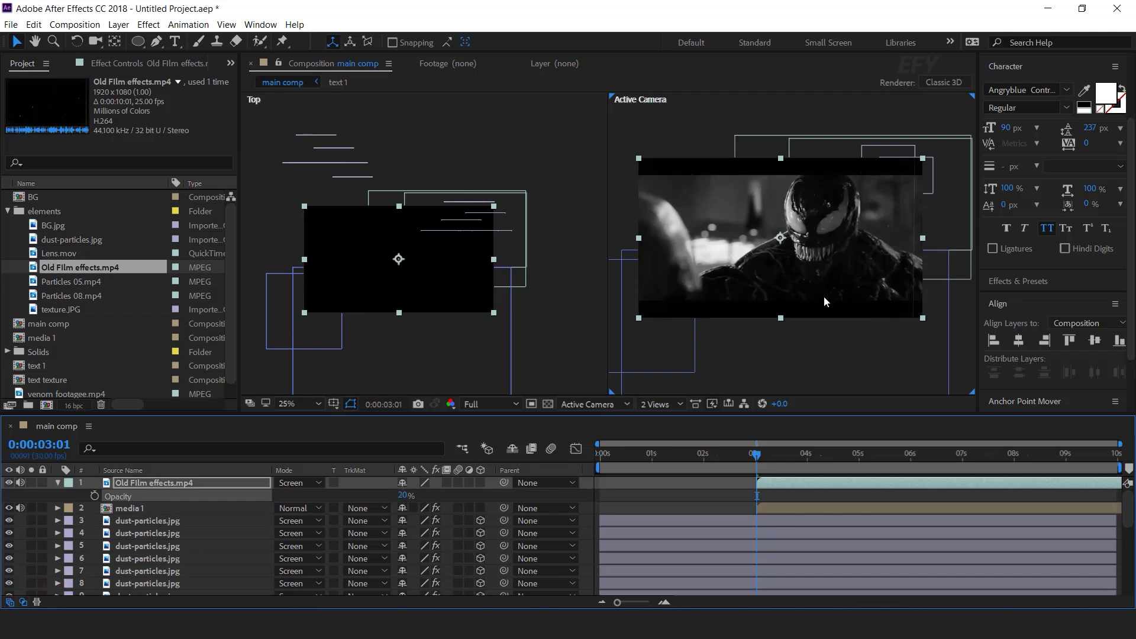
pyautogui.moveTo(921, 243); pyautogui.dragTo(932, 242)
pyautogui.click(58, 483)
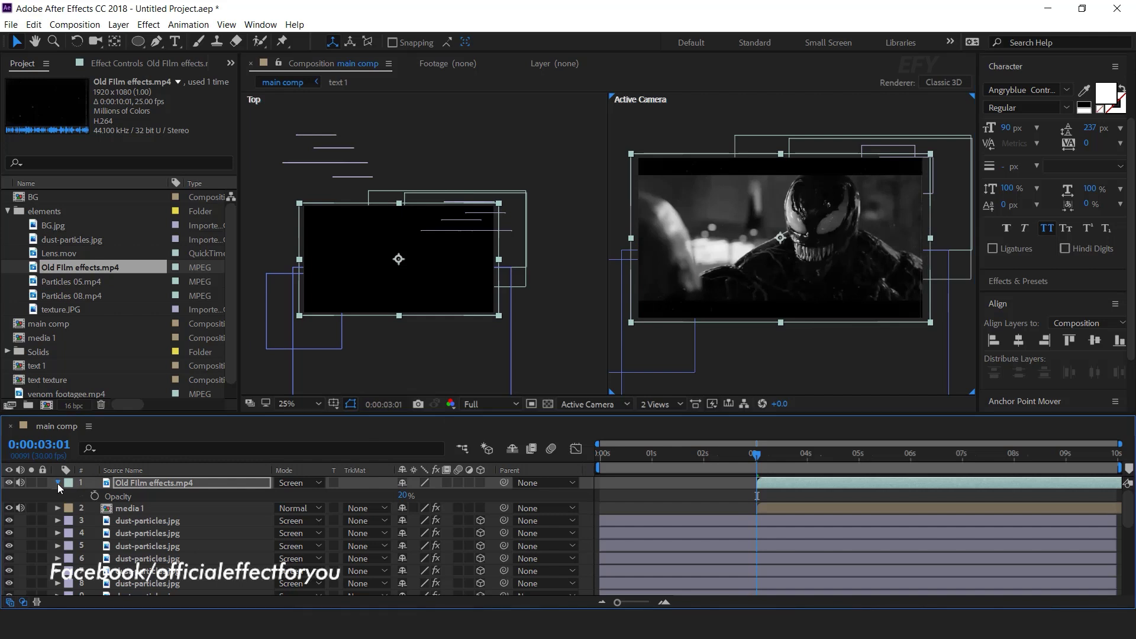
pyautogui.click(594, 484)
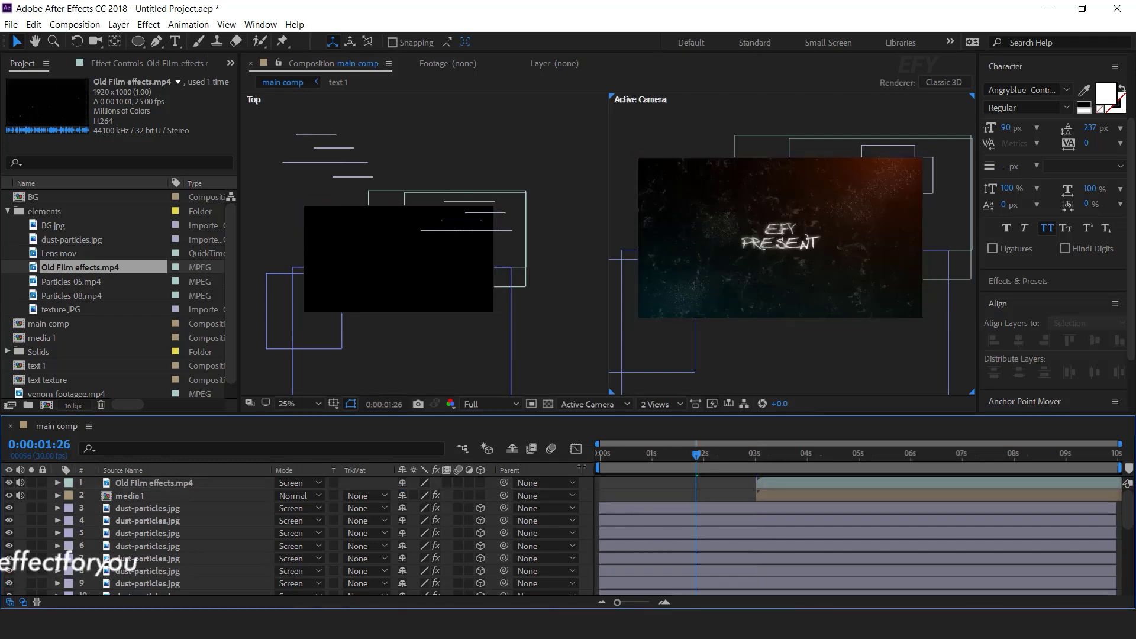
# - Switch the composition to a single view and add a one-node camera with the 50mm preset
pyautogui.click(662, 404)
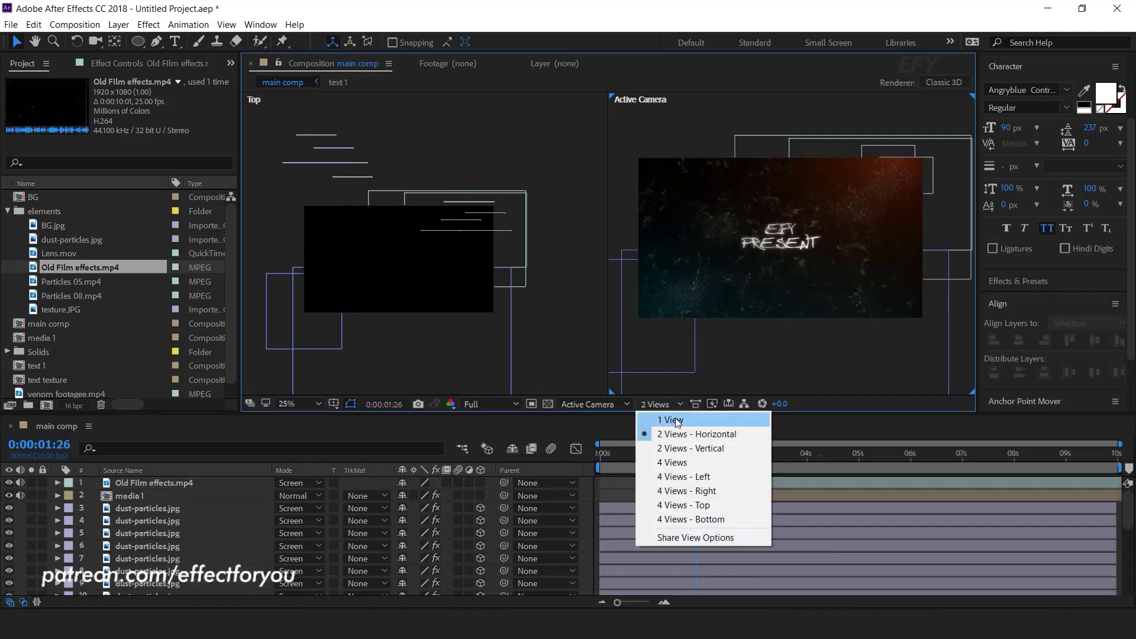
pyautogui.click(670, 420)
pyautogui.rightClick(587, 485)
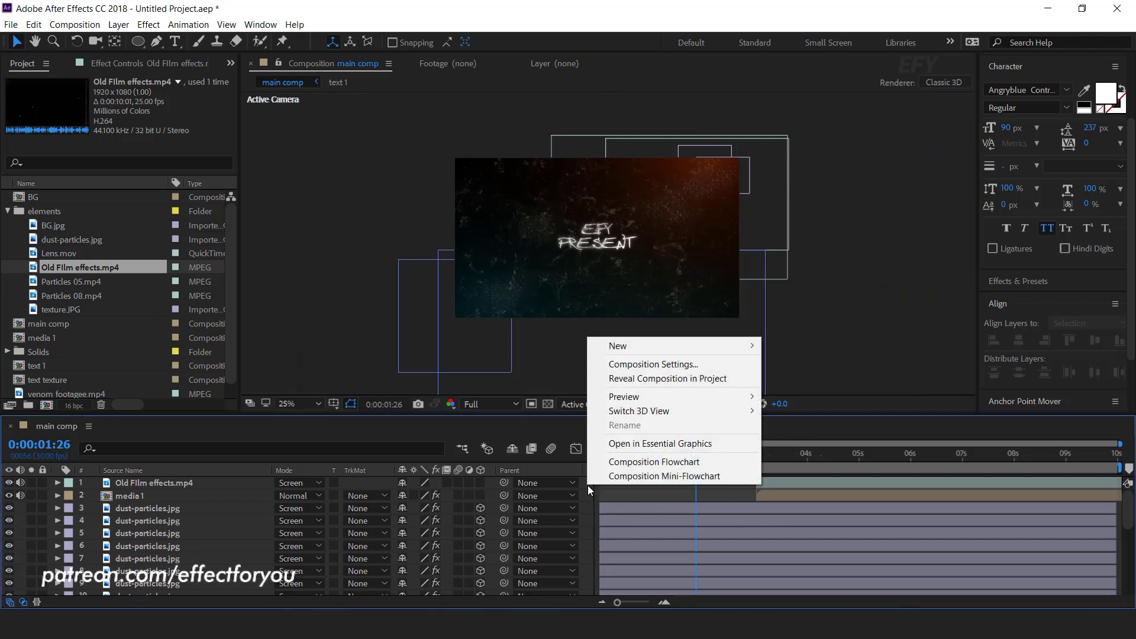
pyautogui.moveTo(630, 350)
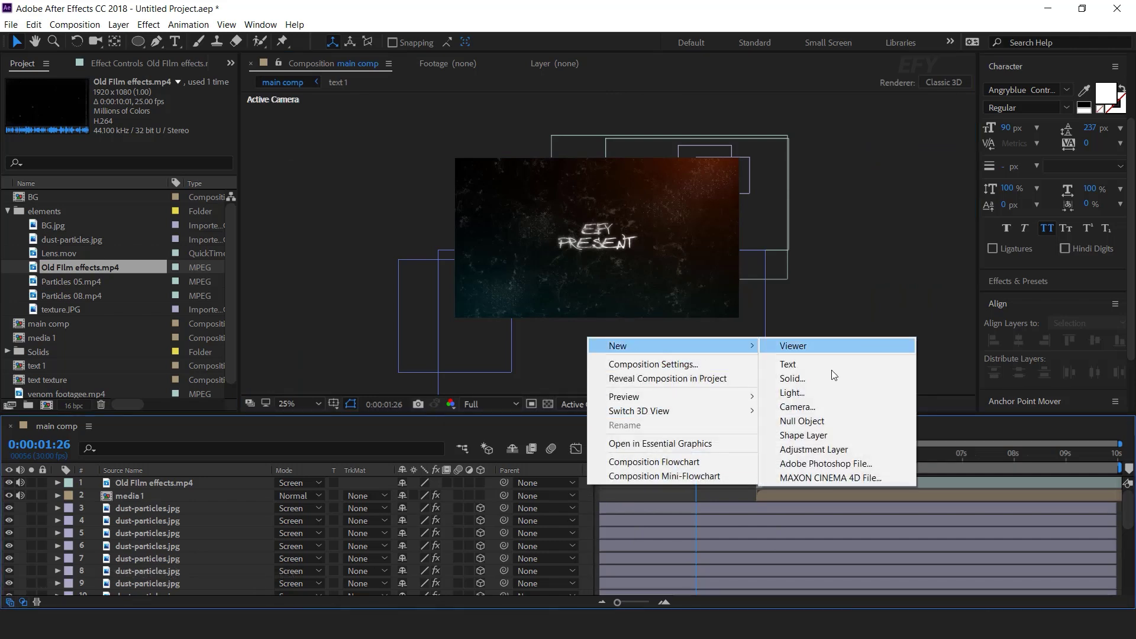
pyautogui.click(790, 405)
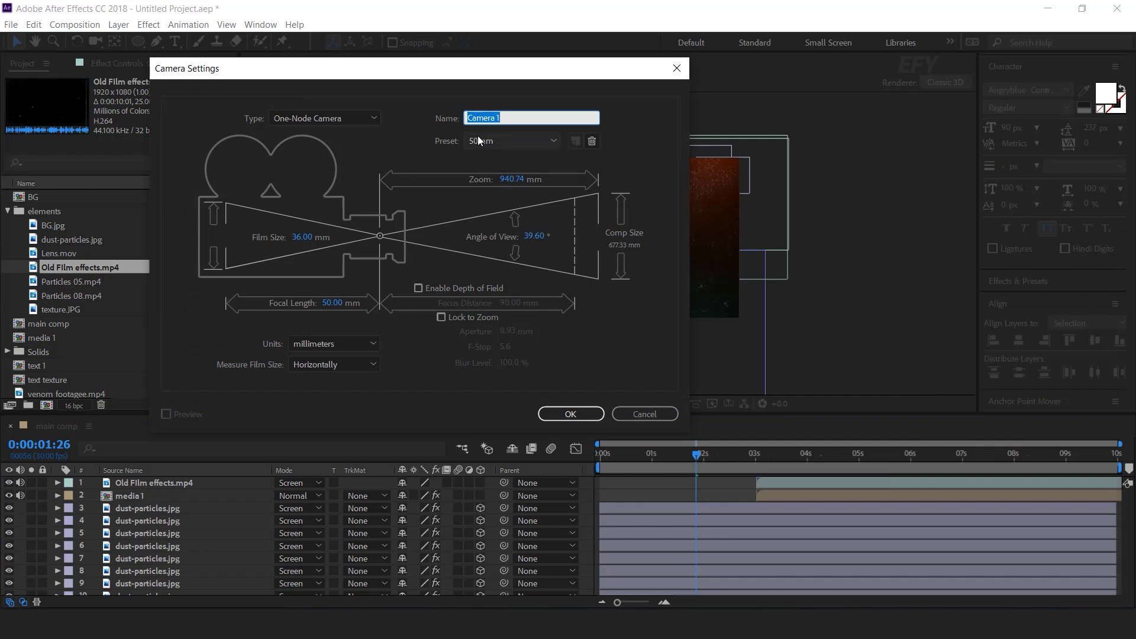
pyautogui.click(569, 414)
# - Turn both text 1 layers and the text texture layer into 3D layers
pyautogui.moveTo(697, 454); pyautogui.dragTo(569, 459)
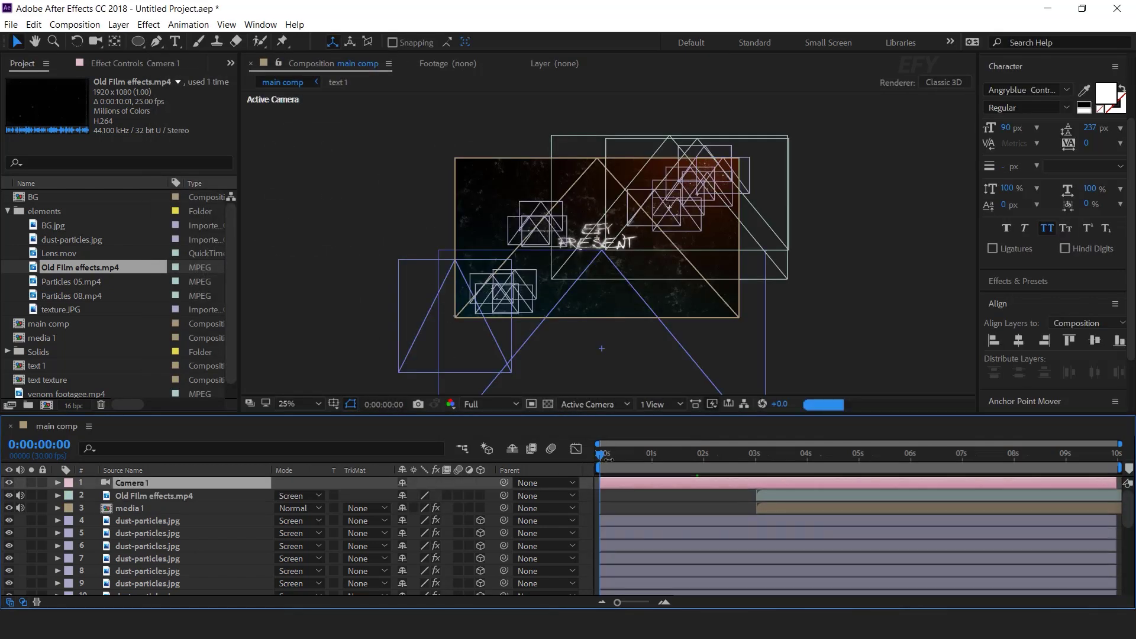
pyautogui.press('p')
pyautogui.scroll(-5, 166, 525)
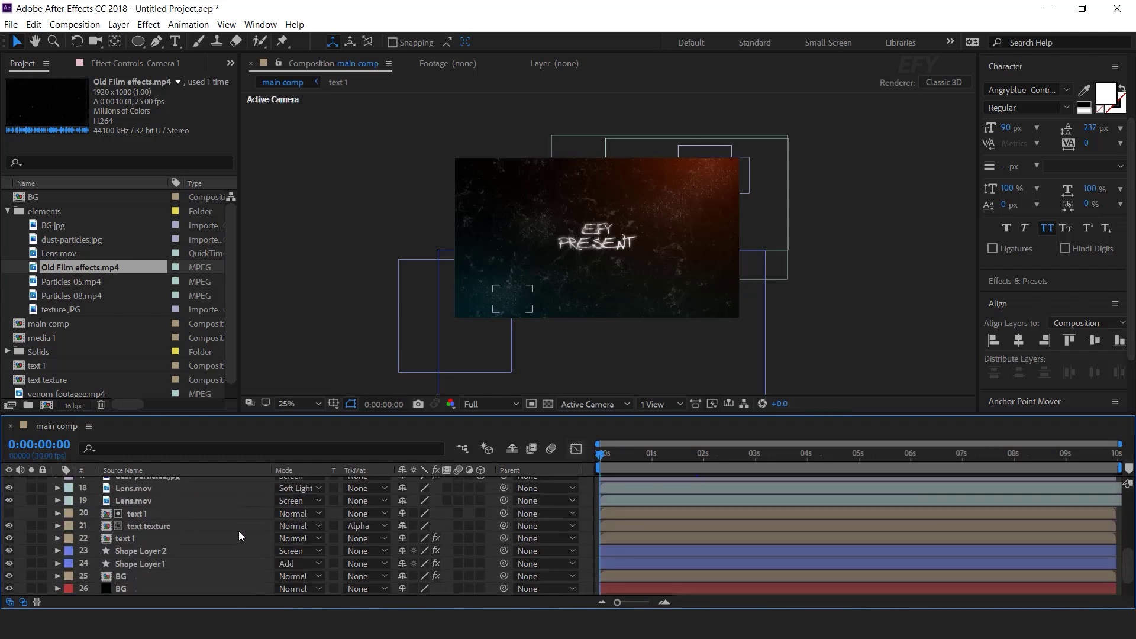
pyautogui.click(150, 517)
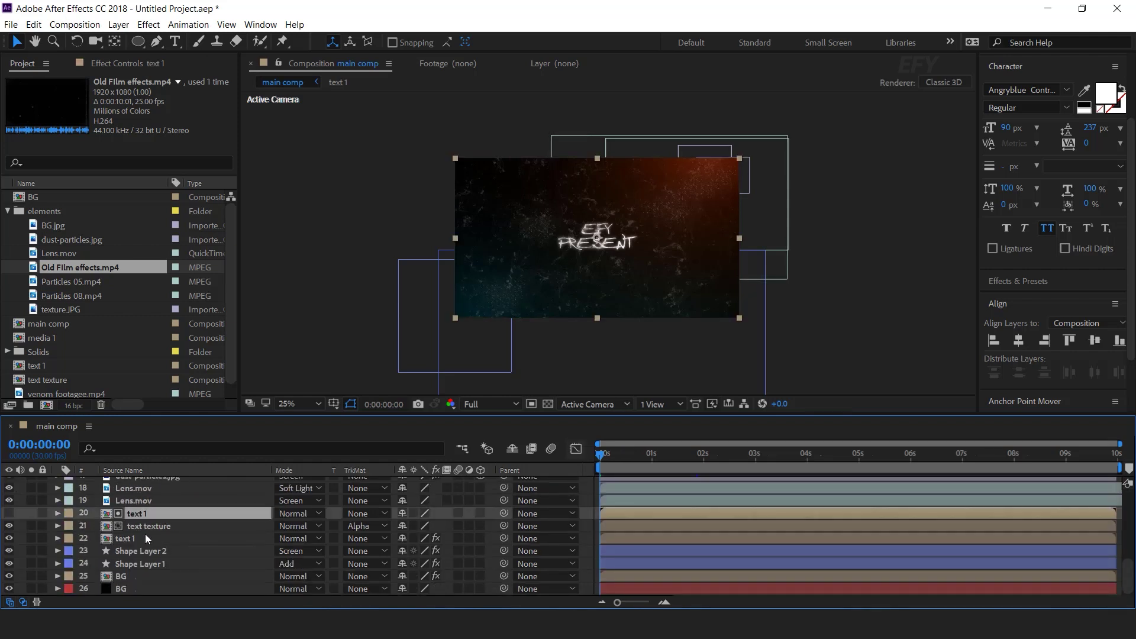
pyautogui.keyDown('shift'); pyautogui.click(142, 538); pyautogui.keyUp('shift')
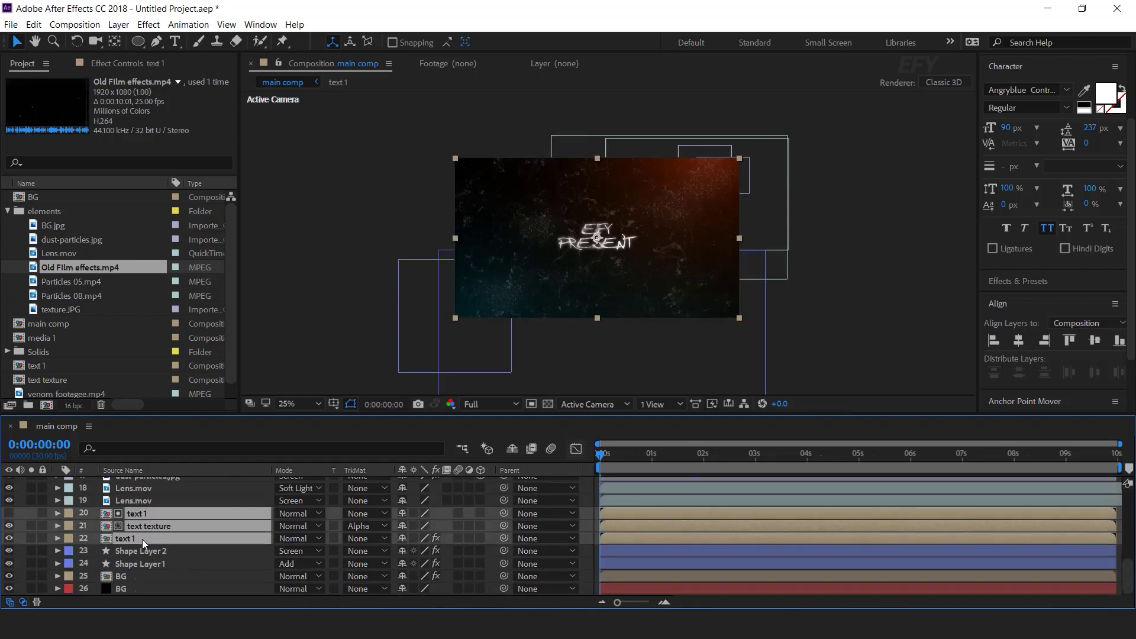
pyautogui.click(479, 539)
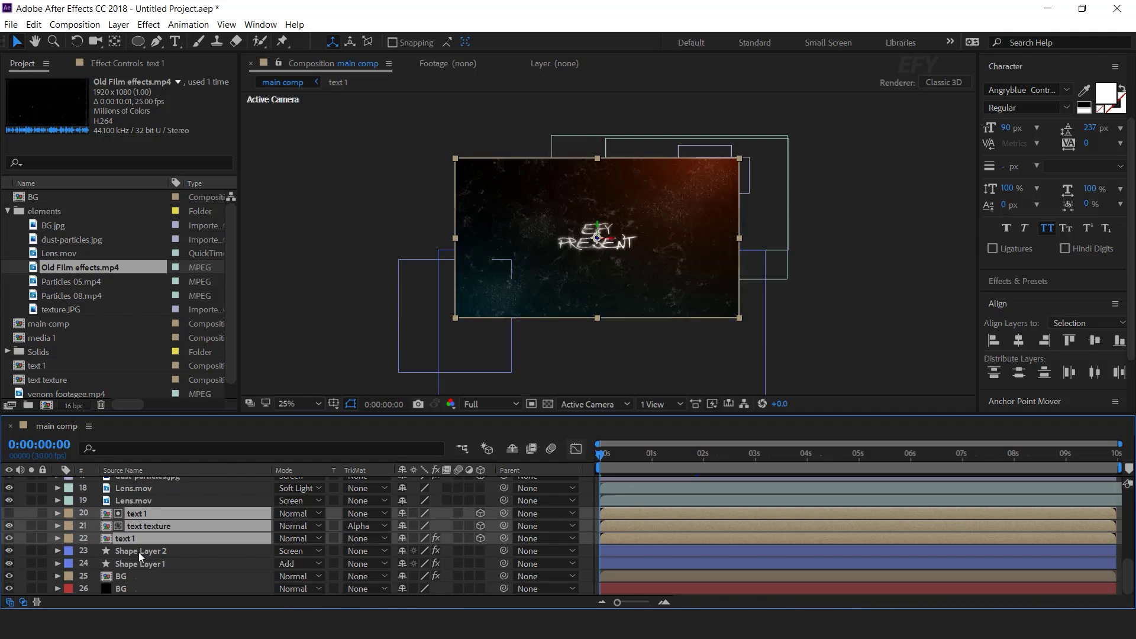
# - Keyframe Camera 1's Position at 0:00:00:00 with the Z value pulled back to -2905.7
pyautogui.scroll(5, 197, 562)
pyautogui.click(156, 485)
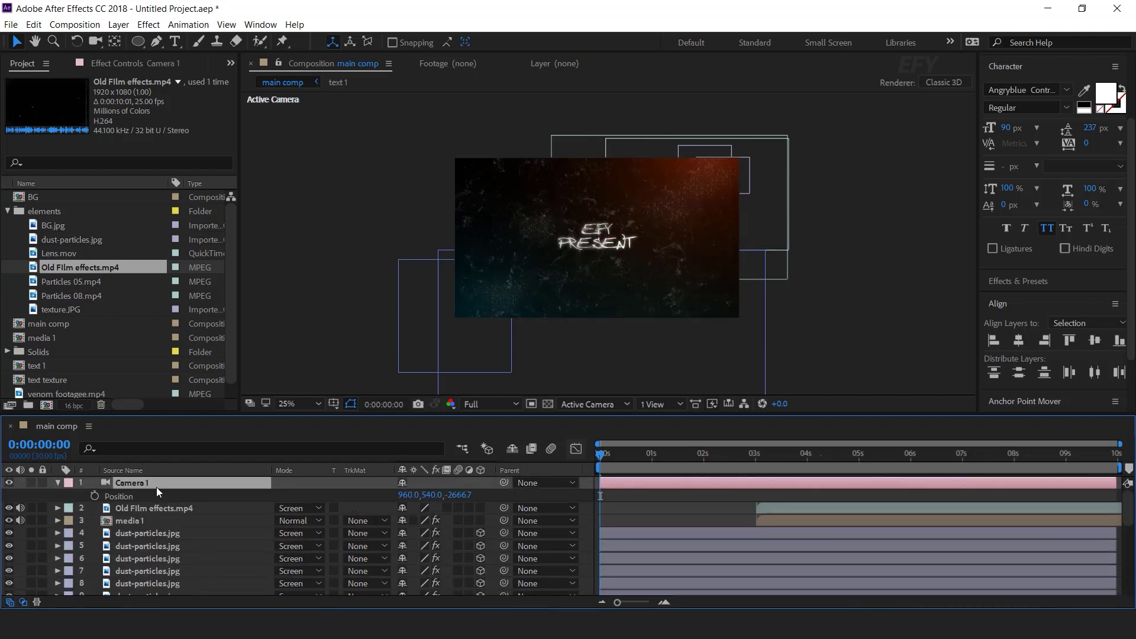
pyautogui.click(95, 496)
pyautogui.moveTo(459, 495); pyautogui.dragTo(306, 506)
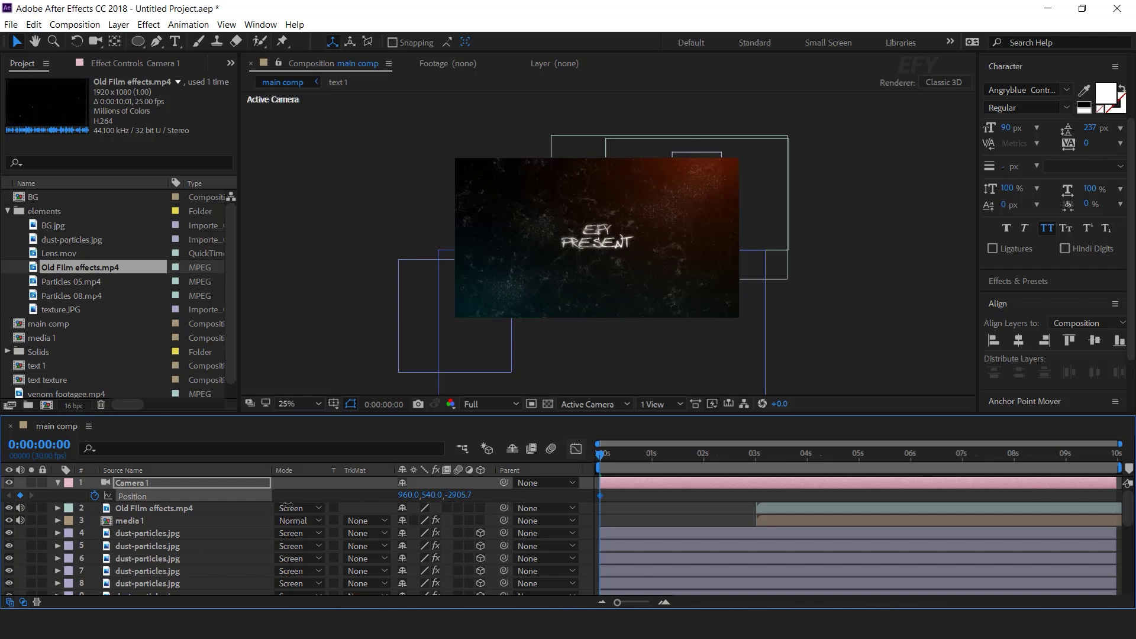
# - Add a Camera 1 Position keyframe at 0:00:00:14 with the Z value at -2466.7
pyautogui.click(663, 603)
pyautogui.click(664, 602)
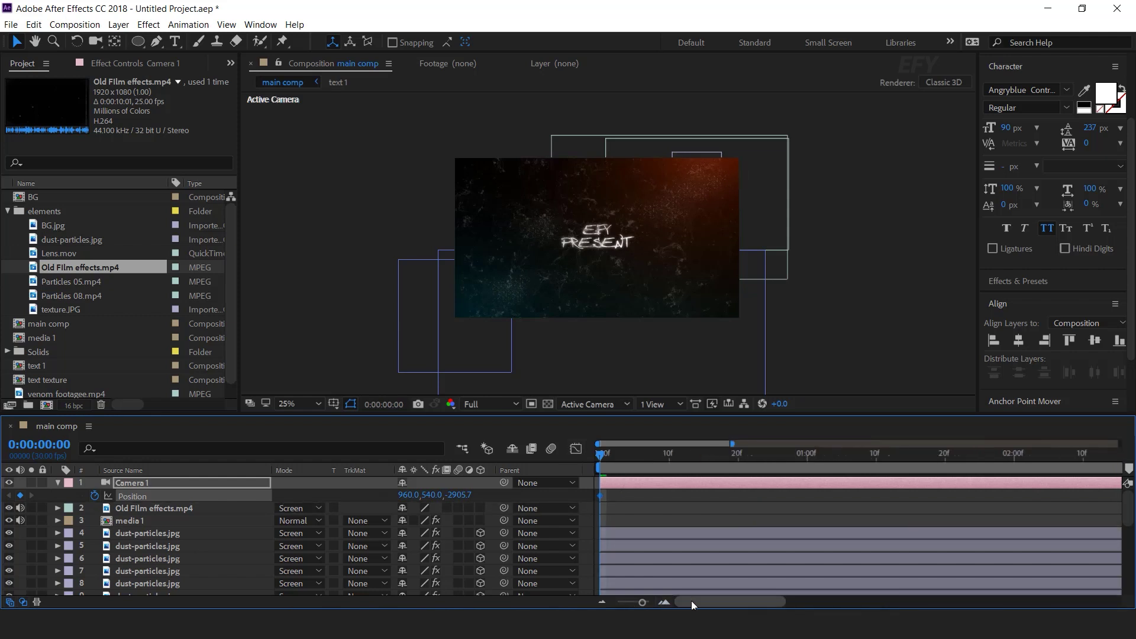
pyautogui.click(694, 453)
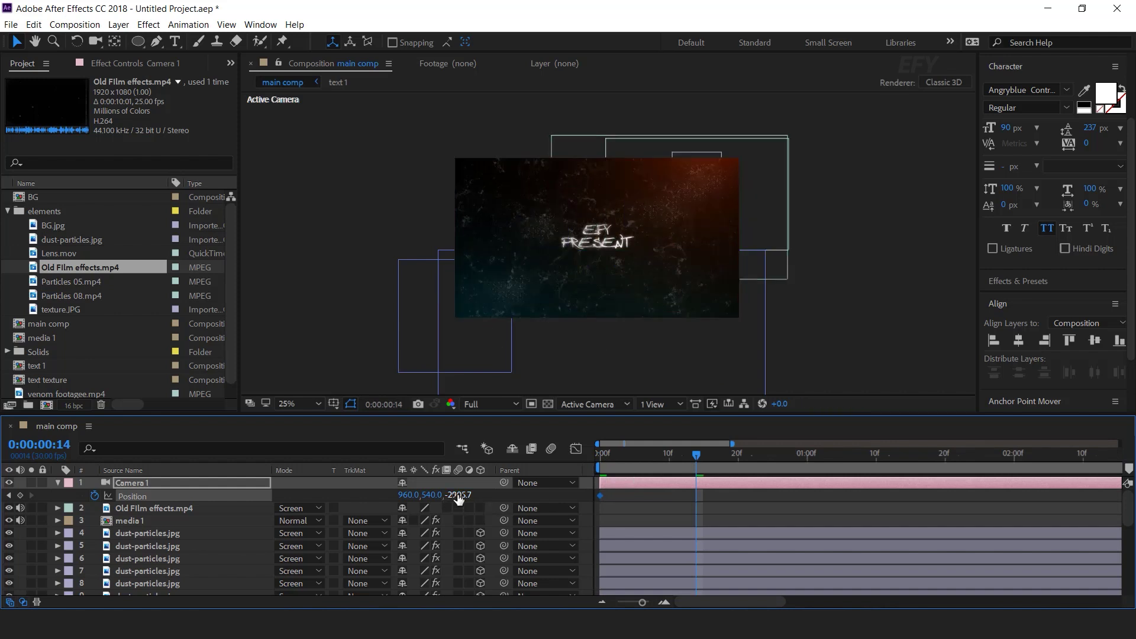
pyautogui.moveTo(471, 494); pyautogui.dragTo(781, 494)
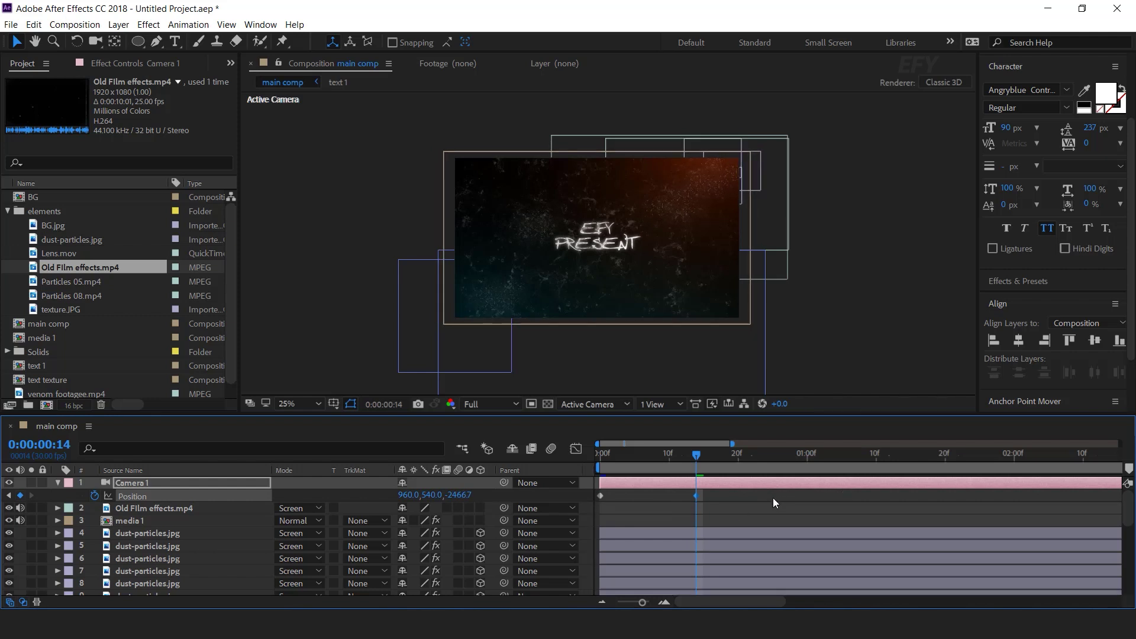
# - Add a third Camera 1 Position keyframe at 0:00:06:01, pushing the camera slightly closer along Z, and preview from the start
pyautogui.press('-')
pyautogui.press('-')
pyautogui.moveTo(714, 460); pyautogui.dragTo(1013, 469)
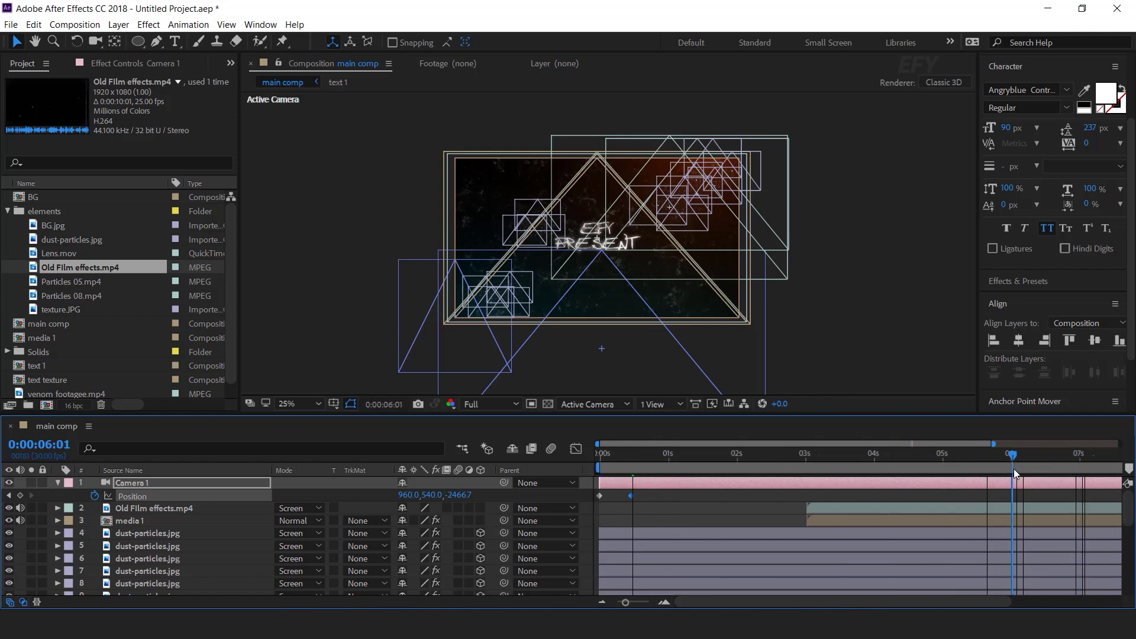
pyautogui.moveTo(499, 495); pyautogui.dragTo(621, 500)
pyautogui.moveTo(623, 455); pyautogui.dragTo(516, 475)
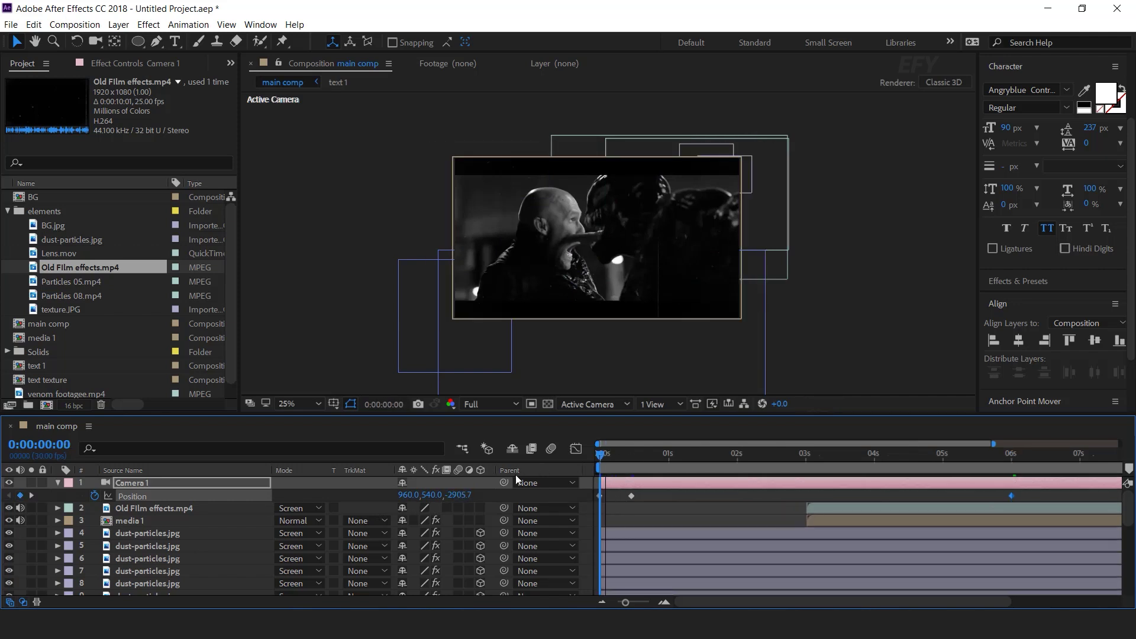
pyautogui.press('space')
# - Apply Easy Ease to all three Camera 1 Position keyframes and preview the motion
pyautogui.moveTo(1027, 493); pyautogui.dragTo(550, 518)
pyautogui.rightClick(632, 496)
pyautogui.moveTo(676, 489)
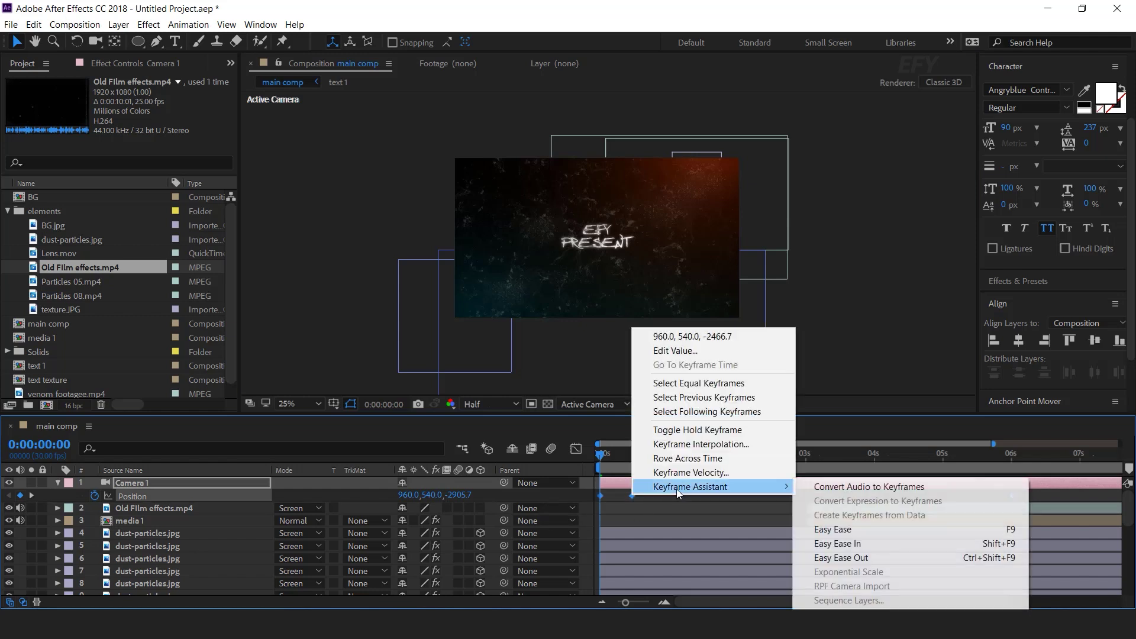
pyautogui.click(847, 523)
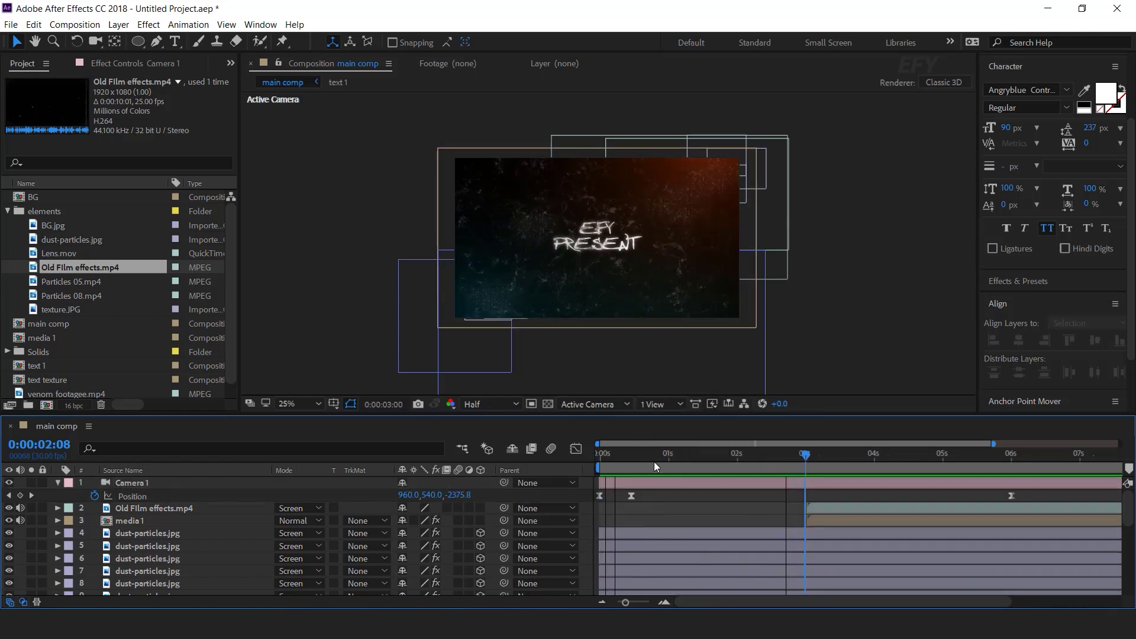
pyautogui.press('space')
# - Reshape the camera's speed graph by extending the second Position keyframe's incoming influence almost back to the first keyframe
pyautogui.moveTo(654, 489); pyautogui.dragTo(618, 501)
pyautogui.click(575, 449)
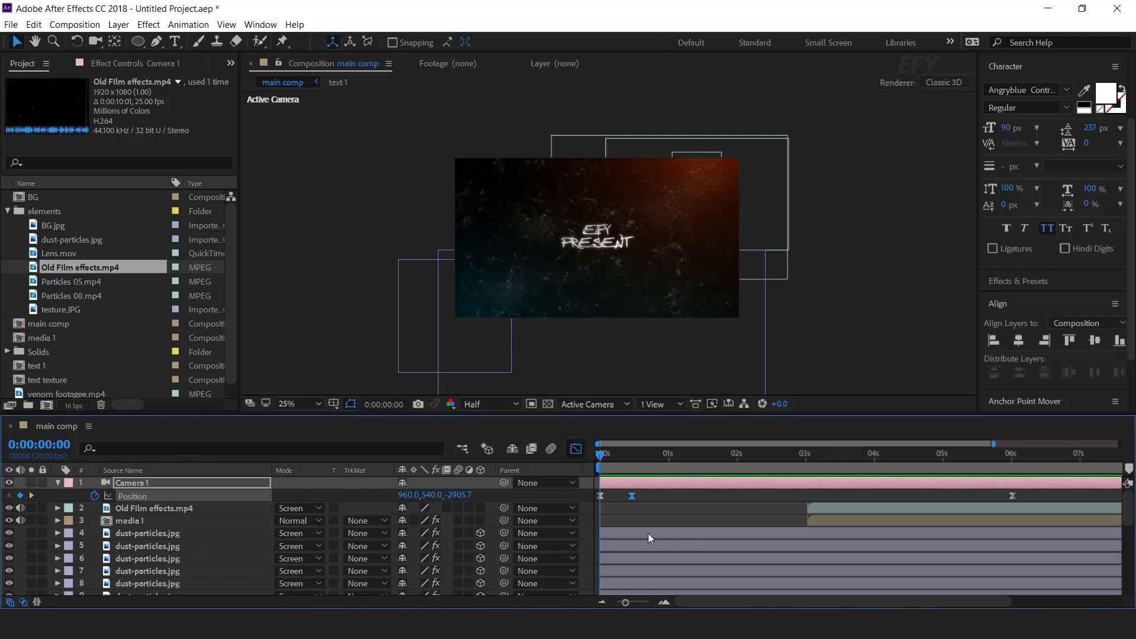
pyautogui.click(663, 603)
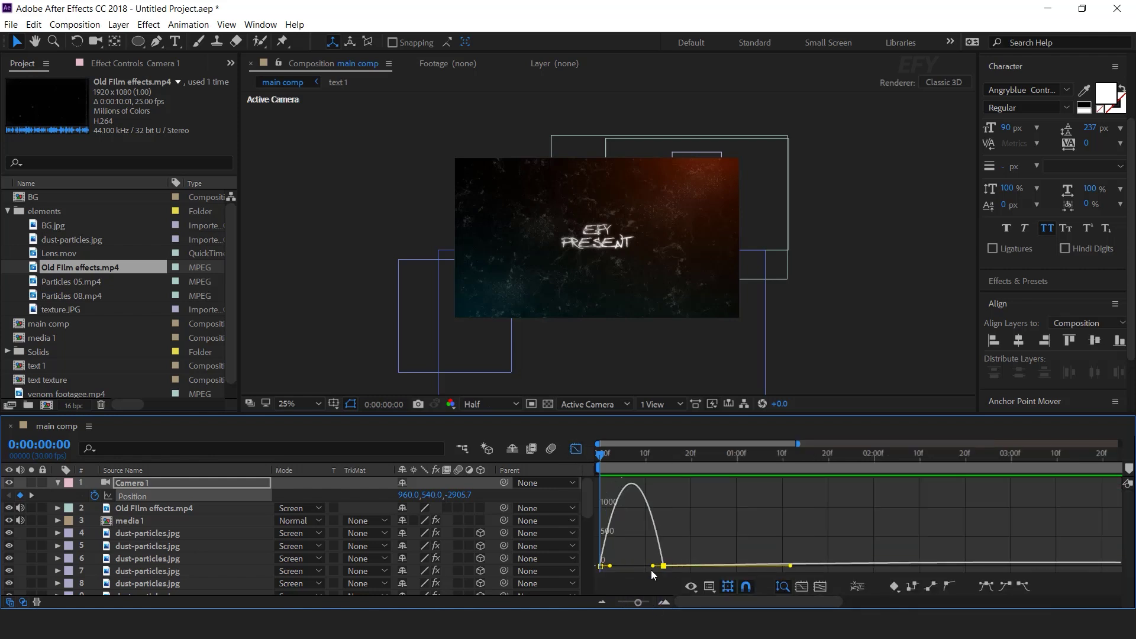
pyautogui.moveTo(653, 565); pyautogui.dragTo(604, 566)
pyautogui.click(576, 449)
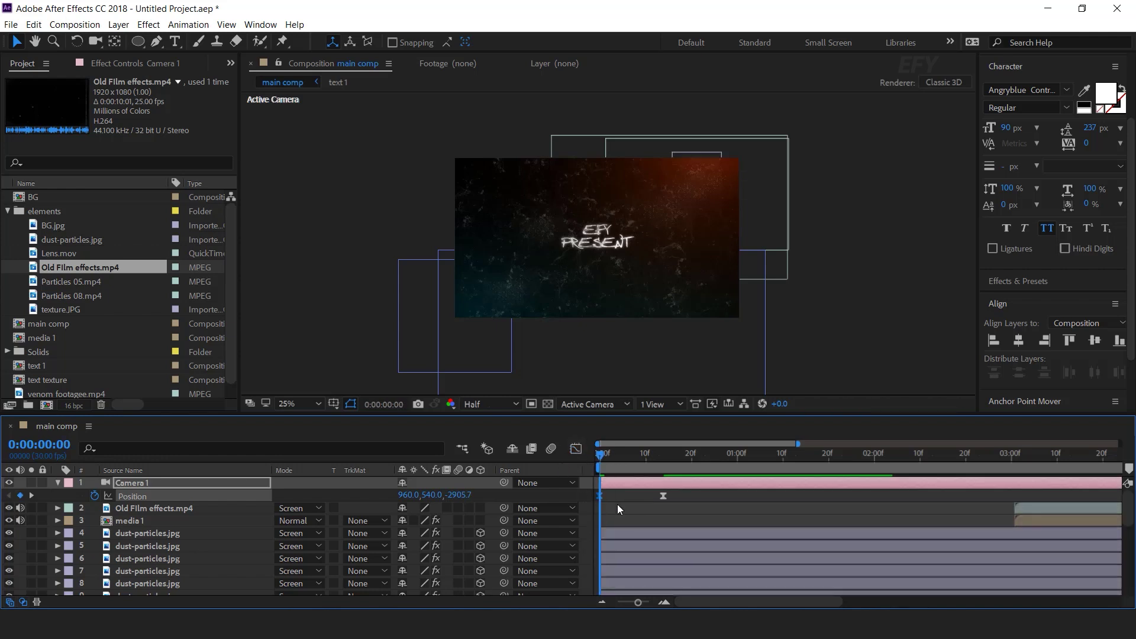
# - Preview the camera push-in from the start of main comp
pyautogui.press('space')
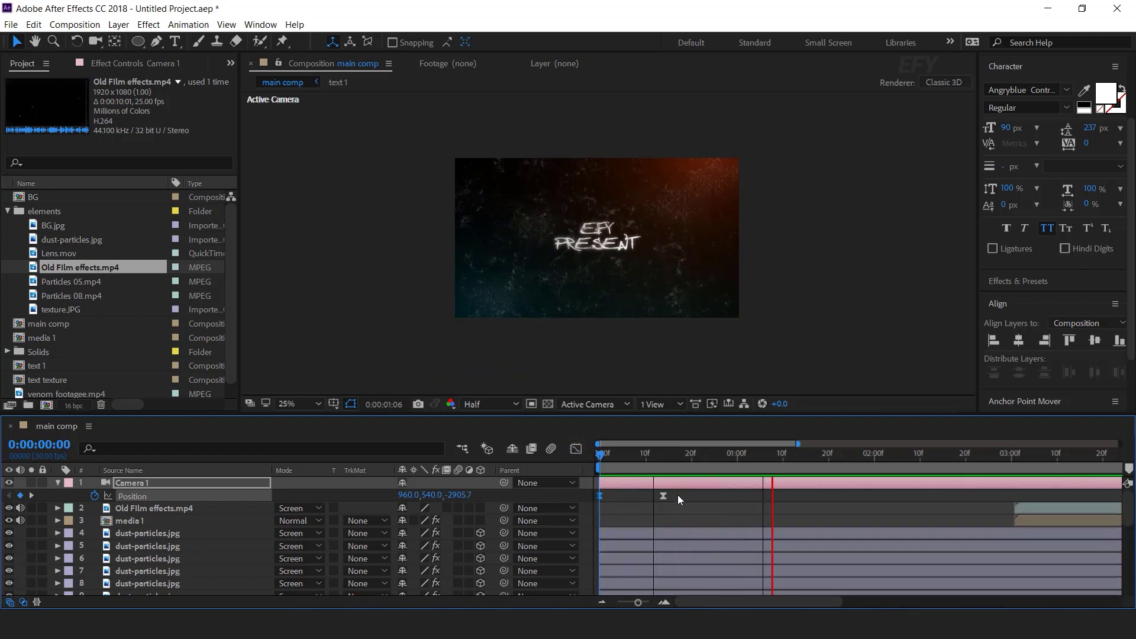
pyautogui.moveTo(757, 471); pyautogui.dragTo(576, 477)
pyautogui.press('space')
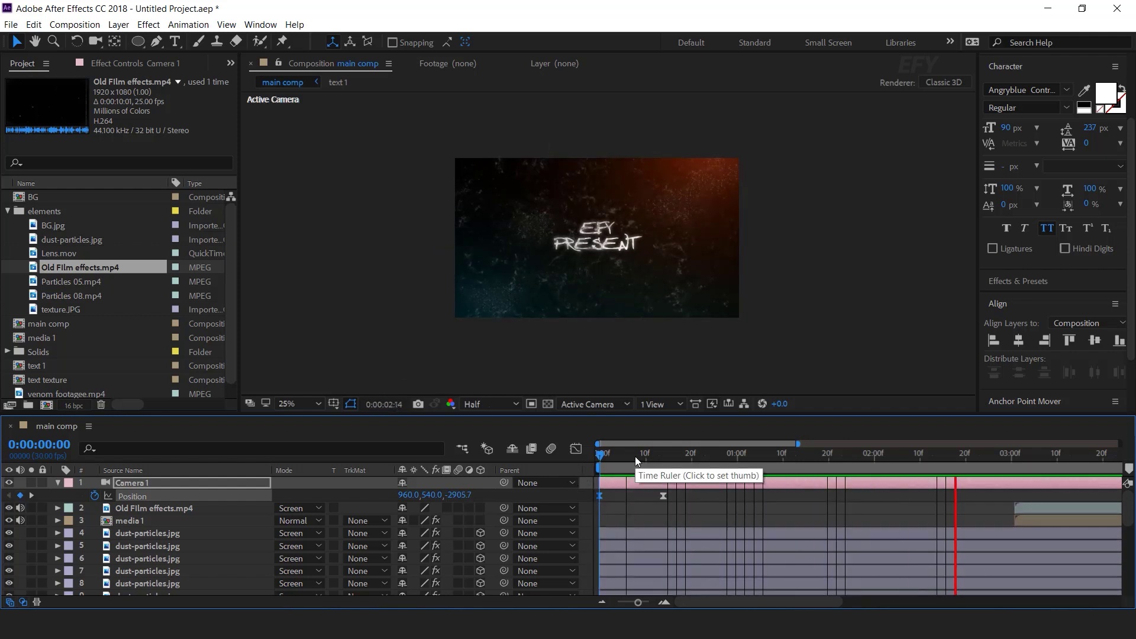
pyautogui.moveTo(634, 456); pyautogui.dragTo(736, 457)
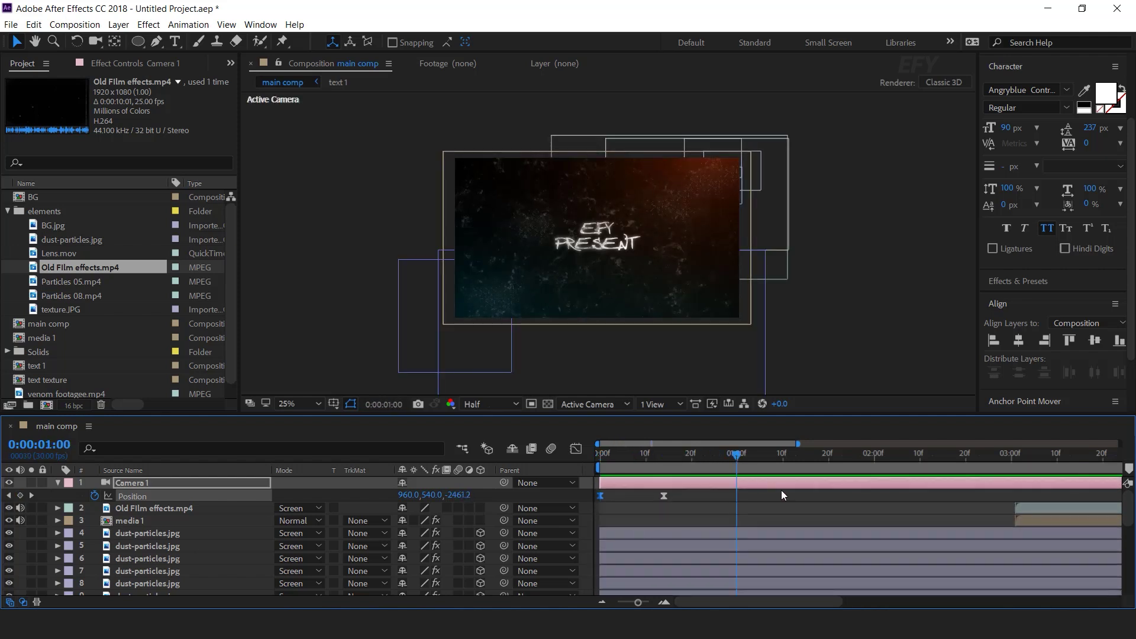
pyautogui.scroll(2, 774, 311)
pyautogui.scroll(-2, 774, 310)
# - Add a Rotation keyframe to the BG composition layer at 0:00:00:00
pyautogui.click(58, 484)
pyautogui.press('Home')
pyautogui.scroll(-6, 233, 552)
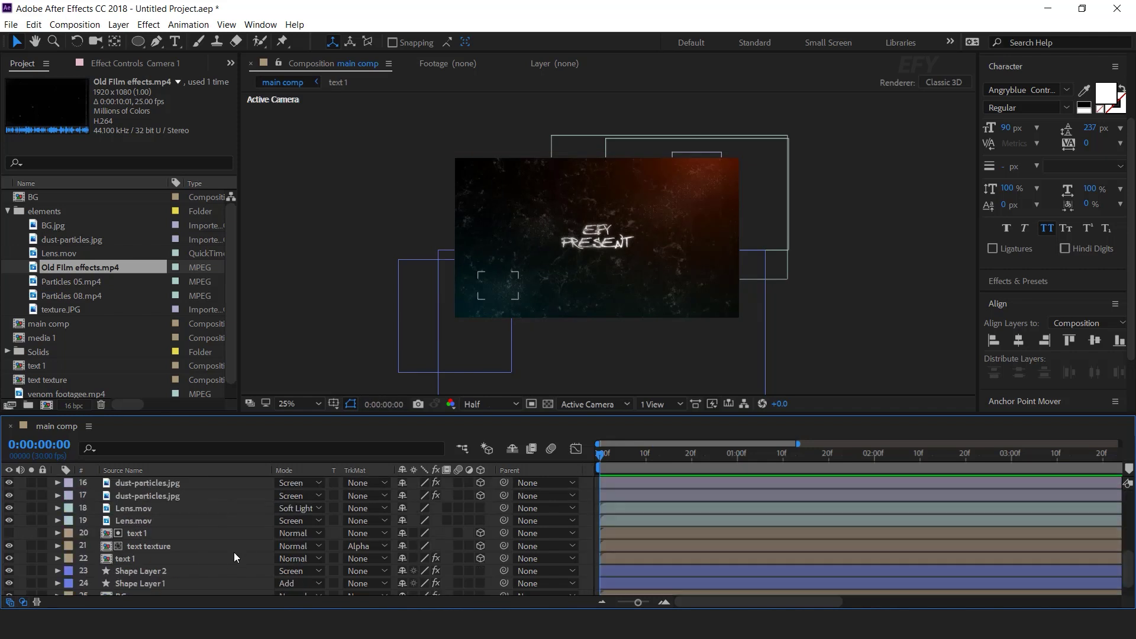
pyautogui.click(143, 576)
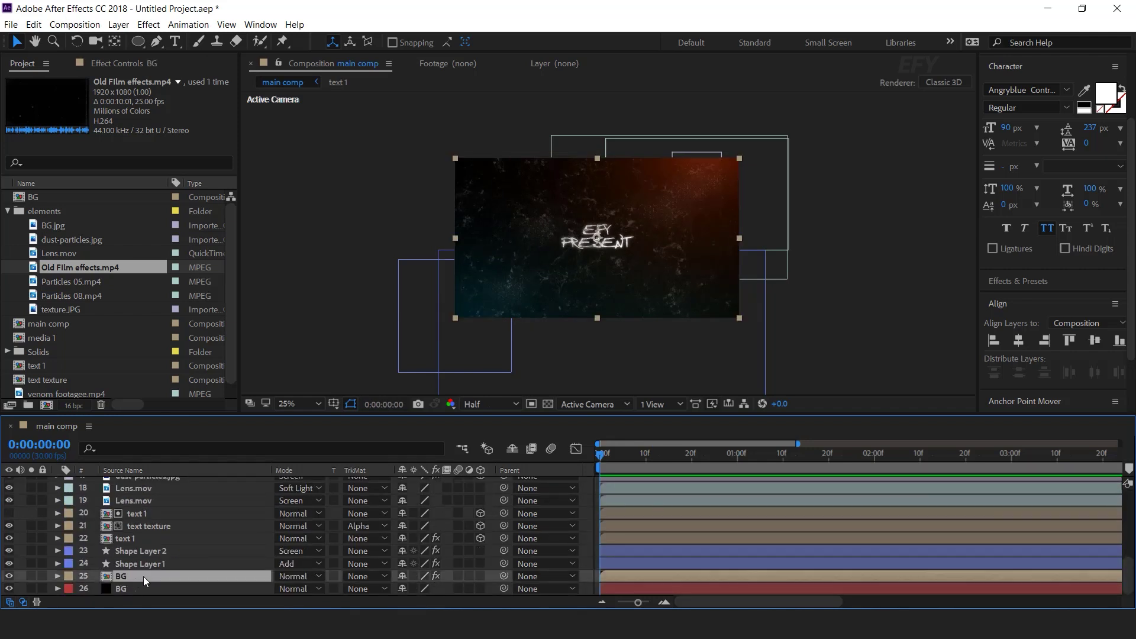
pyautogui.press('r')
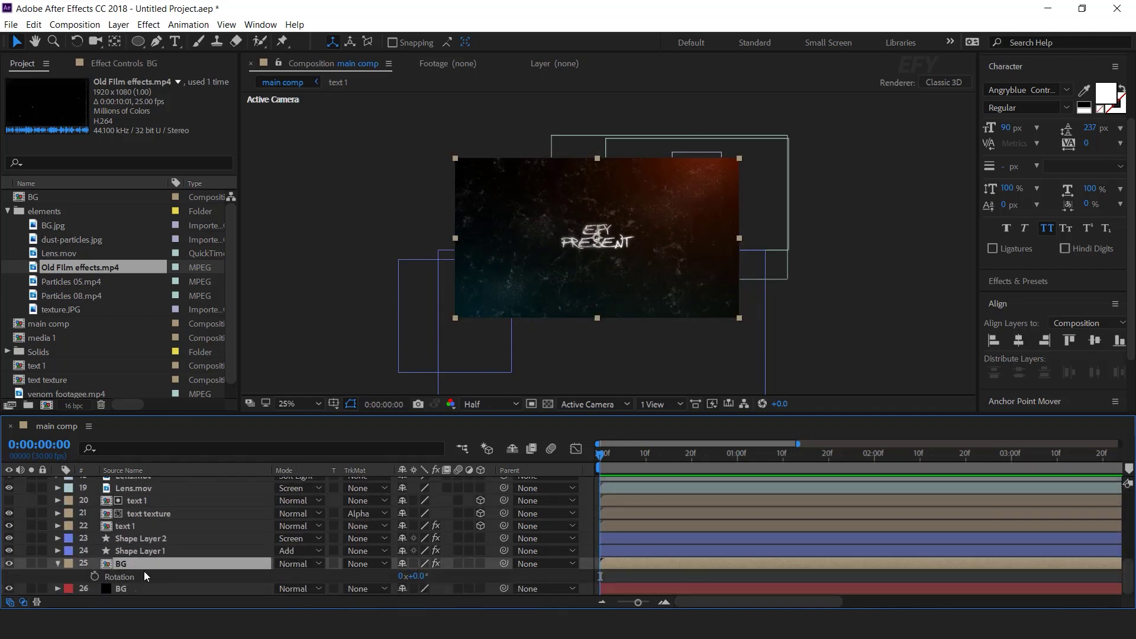
pyautogui.click(95, 575)
# - Set the BG composition layer's Rotation to 10° at 0:00:09:29
pyautogui.press(';')
pyautogui.press('End')
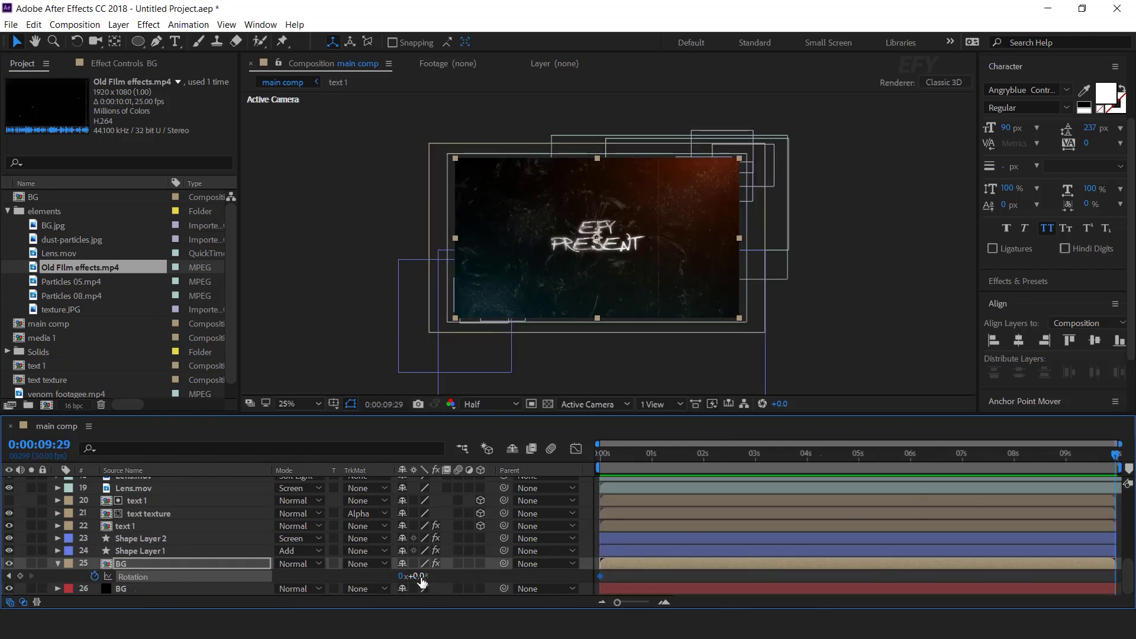
pyautogui.click(419, 576)
pyautogui.write('10')
pyautogui.press('Return')
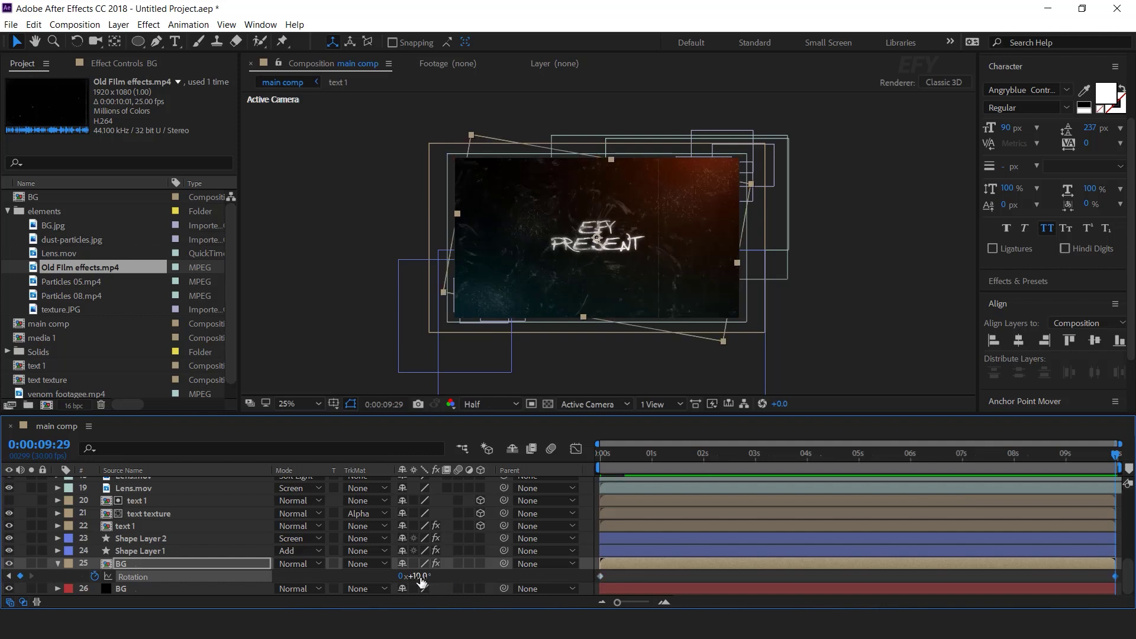
# - Play back the opening of main comp to check the camera move with the rotating background
pyautogui.moveTo(615, 456); pyautogui.dragTo(591, 468)
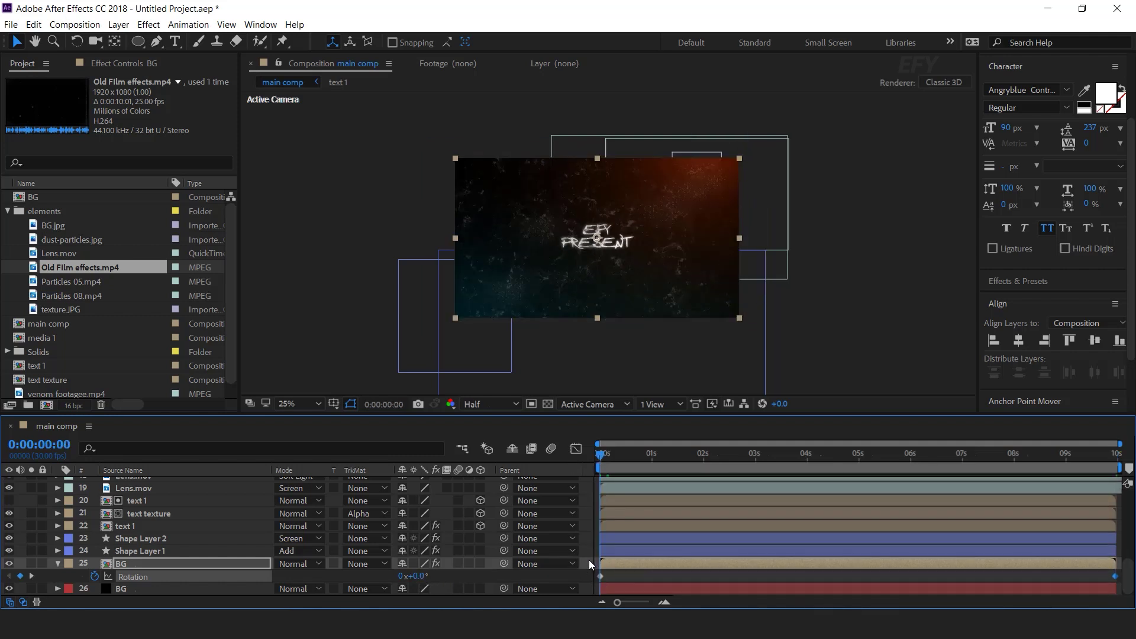
pyautogui.click(588, 560)
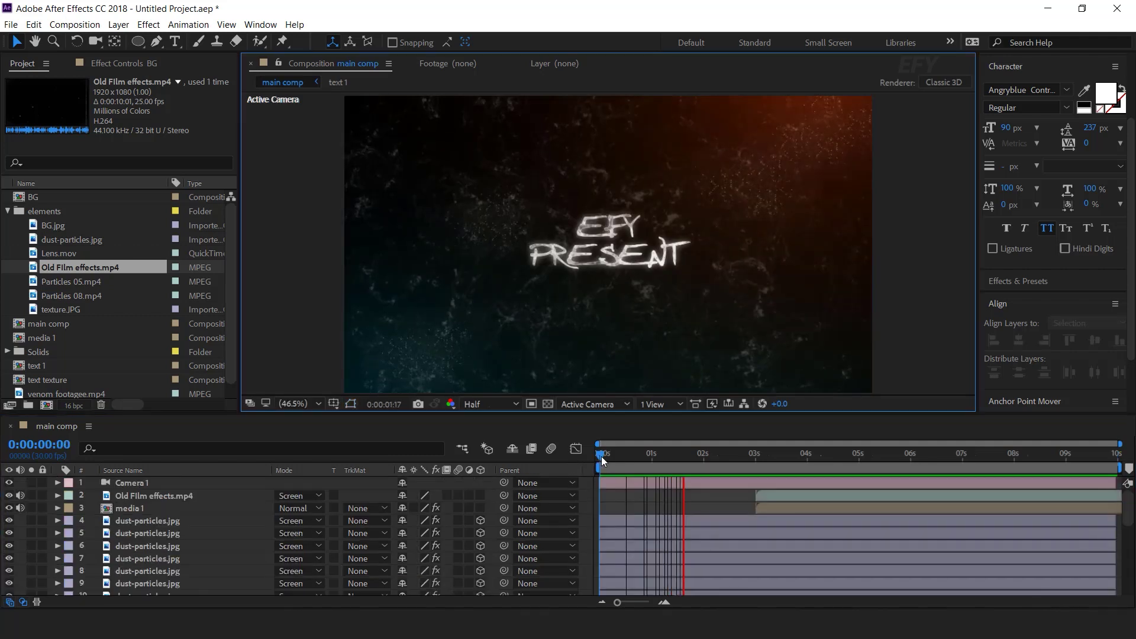
pyautogui.moveTo(614, 455); pyautogui.dragTo(596, 458)
pyautogui.press('space')
pyautogui.click(598, 460)
# - Move Camera 1's second Position keyframe earlier, to about frame 7, to speed up the opening push-in
pyautogui.scroll(-1, 643, 492)
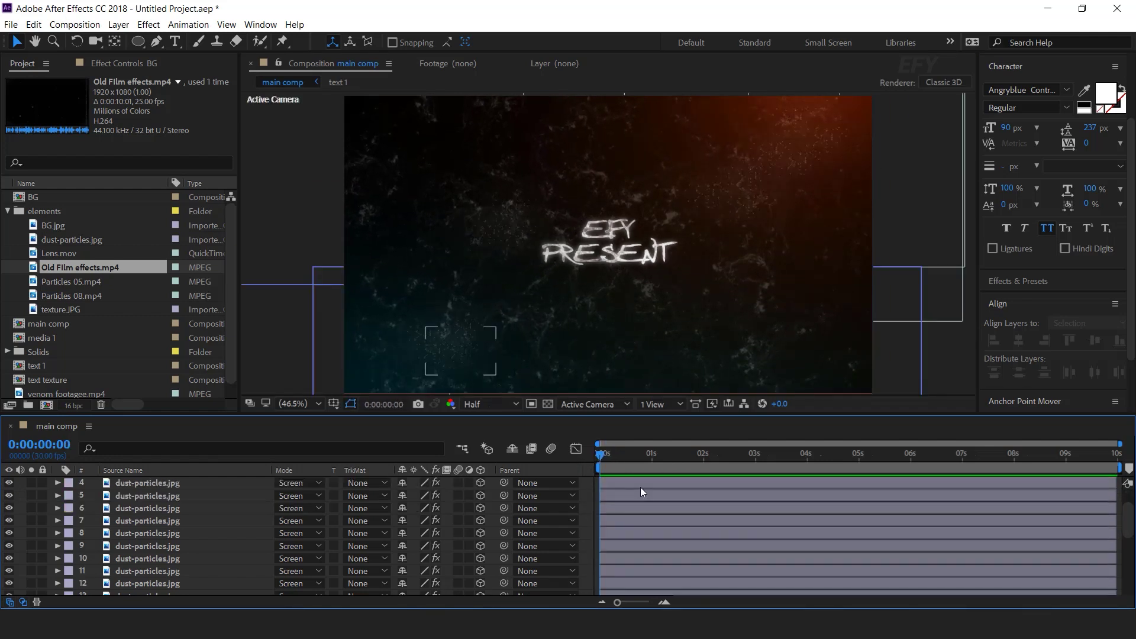
pyautogui.scroll(1, 648, 493)
pyautogui.click(645, 485)
pyautogui.press('u')
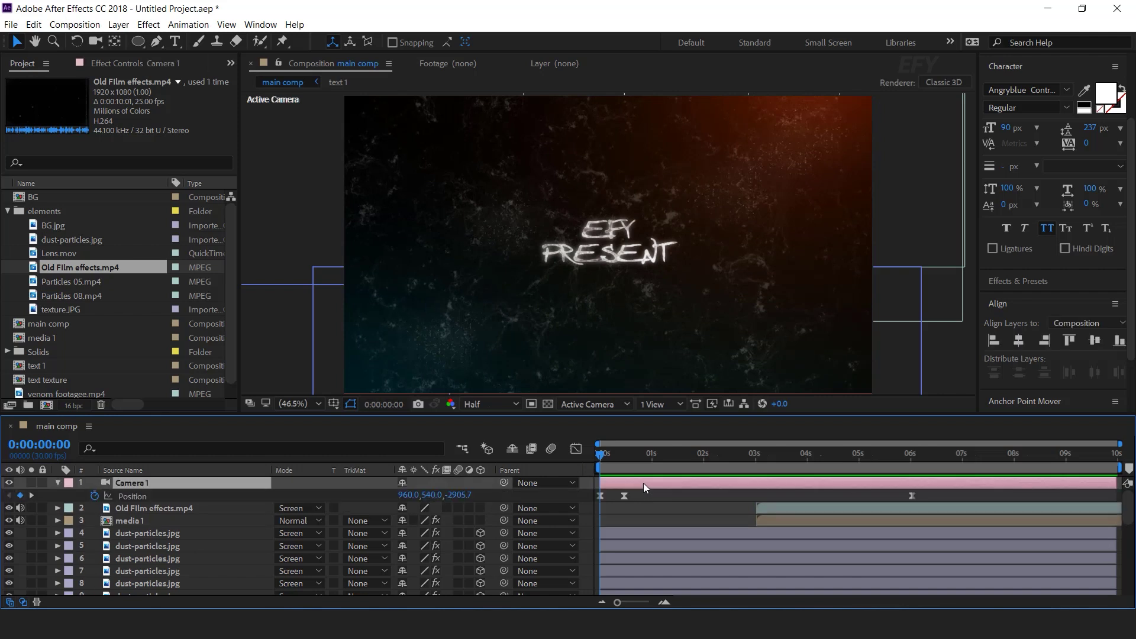
pyautogui.press('=')
pyautogui.press('=')
pyautogui.press('=')
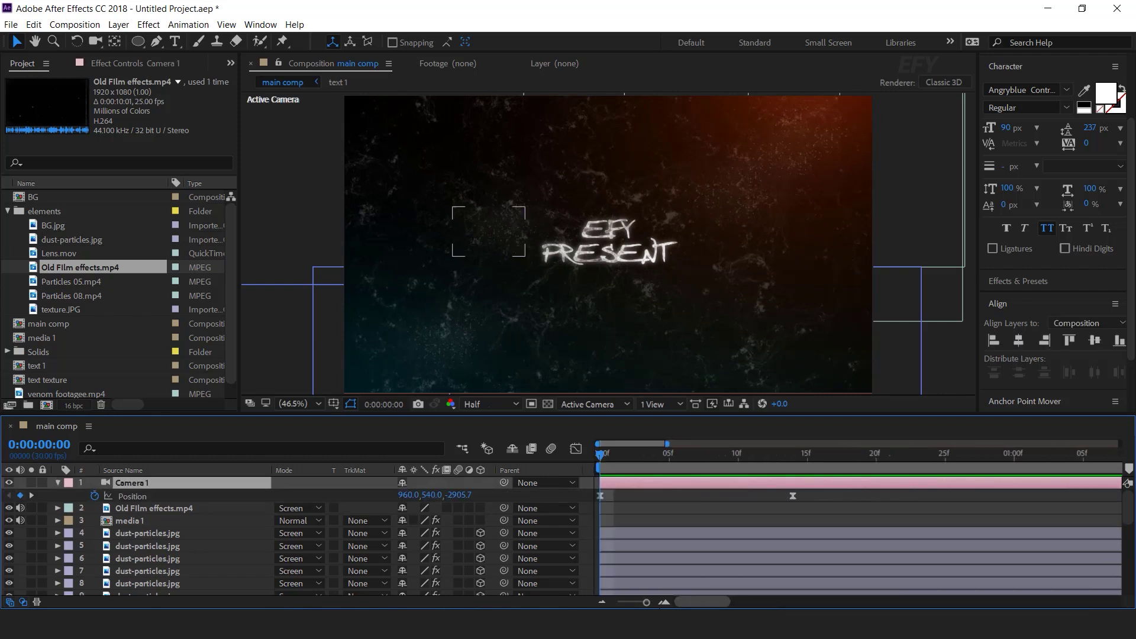
pyautogui.moveTo(790, 497); pyautogui.dragTo(693, 495)
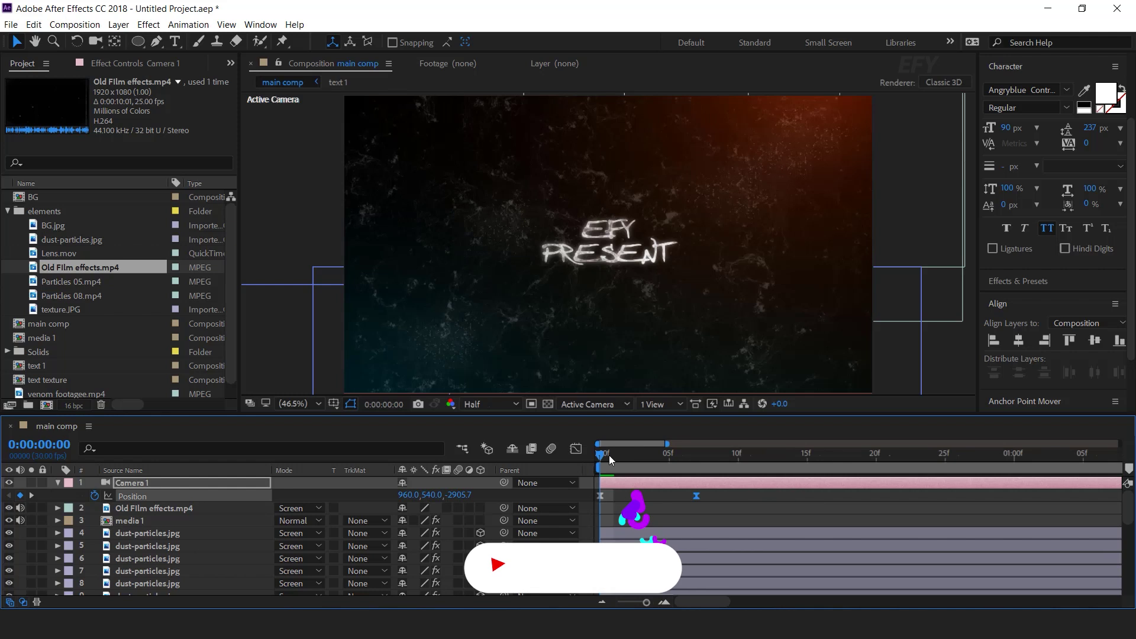
# - Play back the opening of main comp to check the faster camera push-in
pyautogui.press('space')
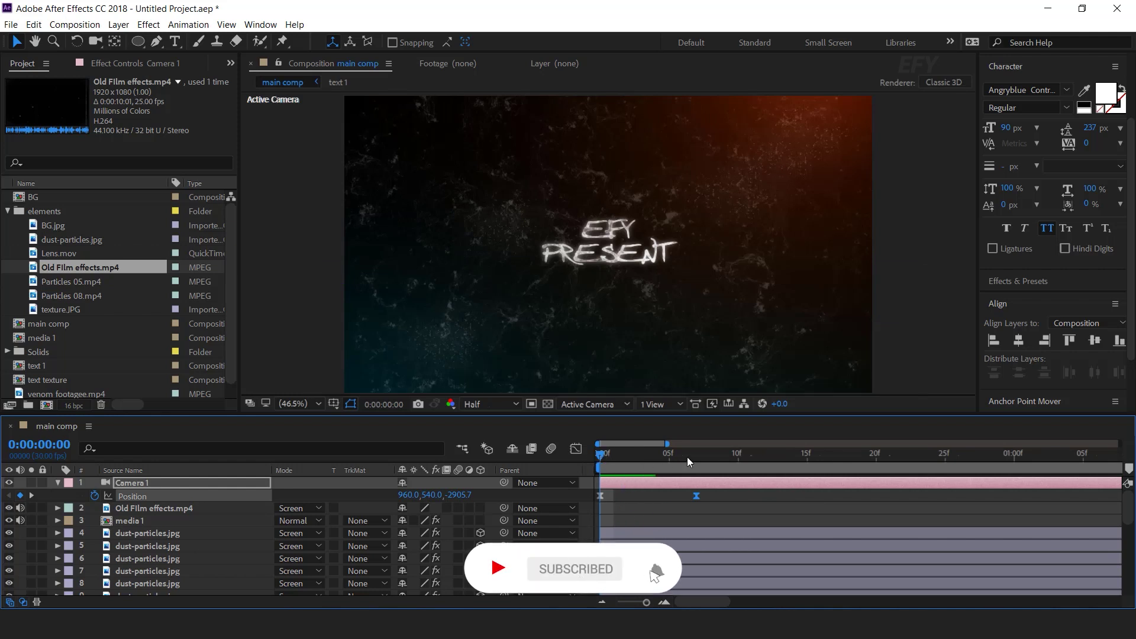
pyautogui.press('space')
pyautogui.press('-')
pyautogui.press('-')
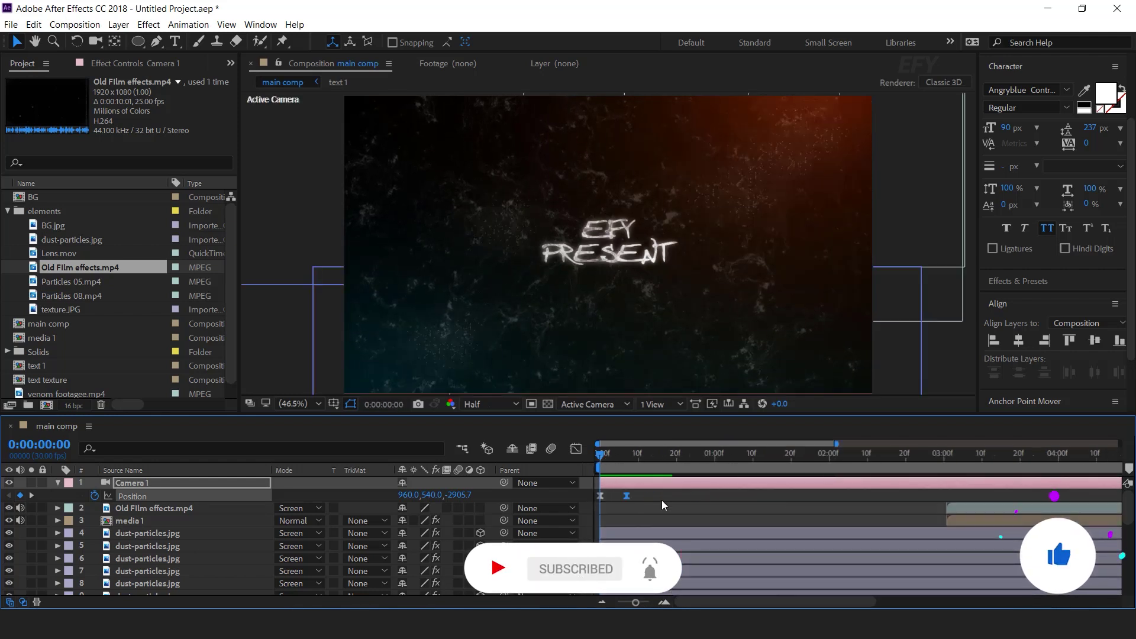
pyautogui.press('space')
pyautogui.moveTo(600, 454); pyautogui.dragTo(661, 459)
pyautogui.press('-')
pyautogui.press('-')
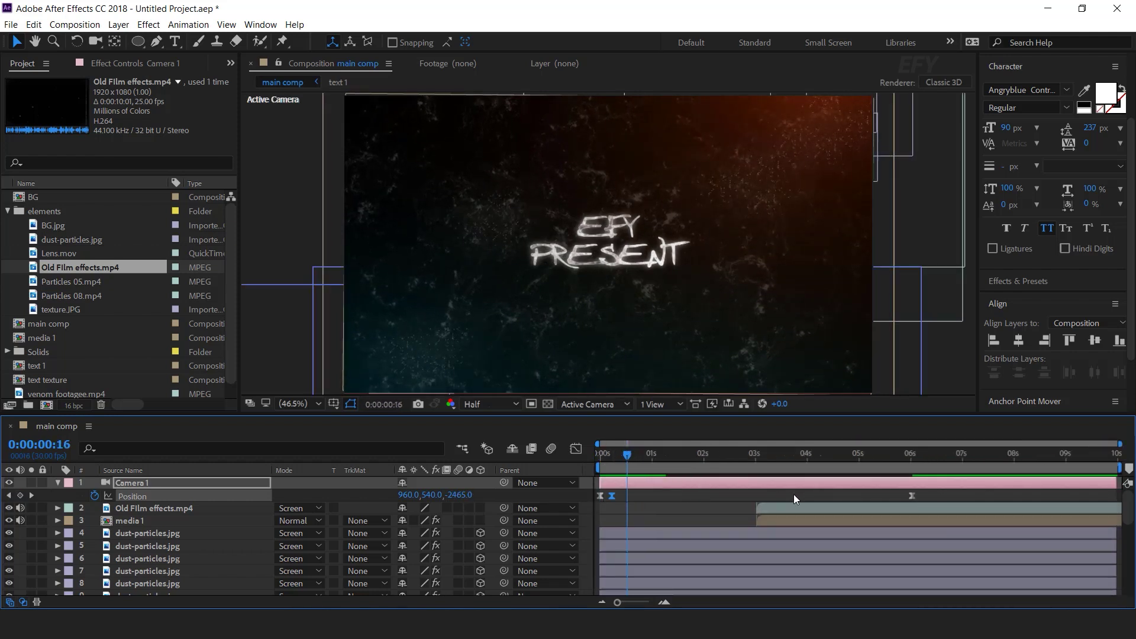
# - Check Camera 1's last Position keyframe and review main comp's first two seconds from the start
pyautogui.click(32, 496)
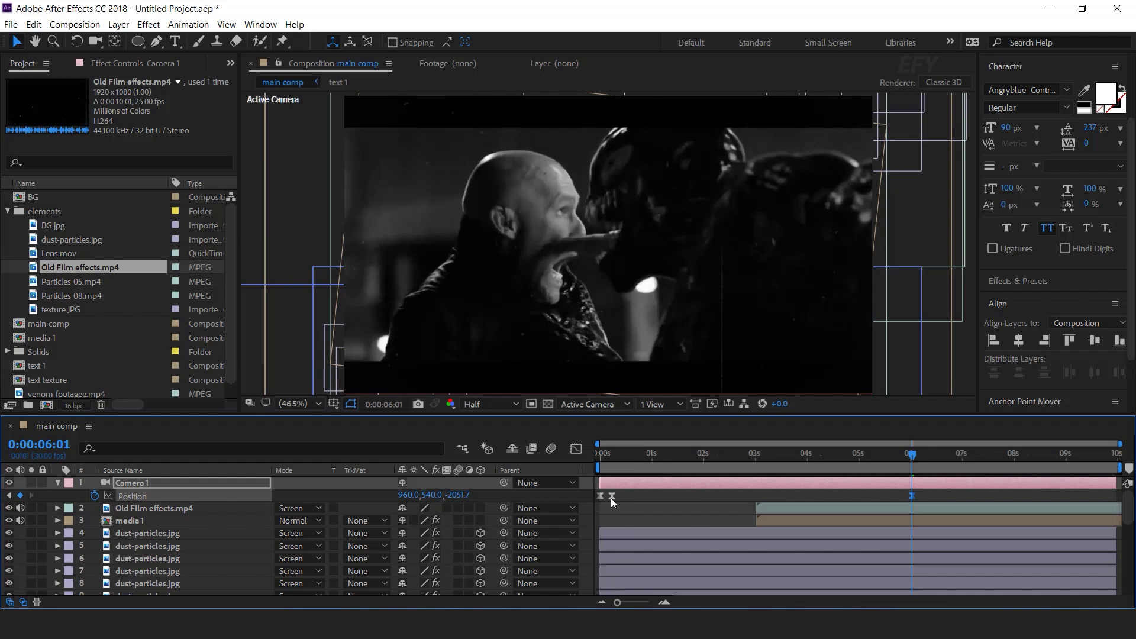
pyautogui.moveTo(607, 456); pyautogui.dragTo(573, 462)
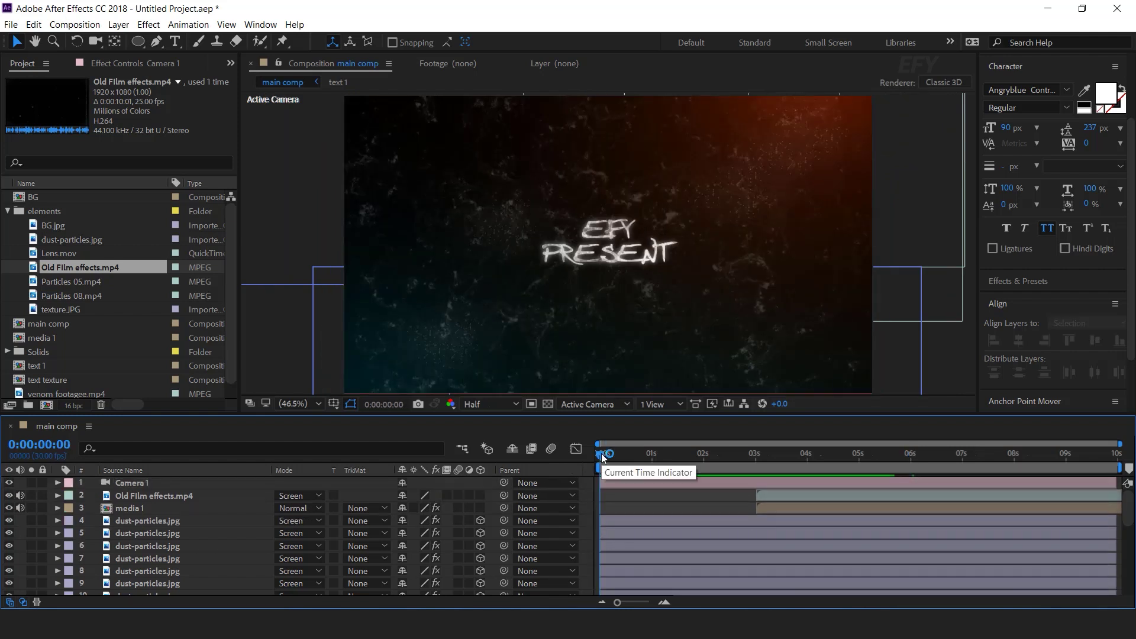
pyautogui.press('space')
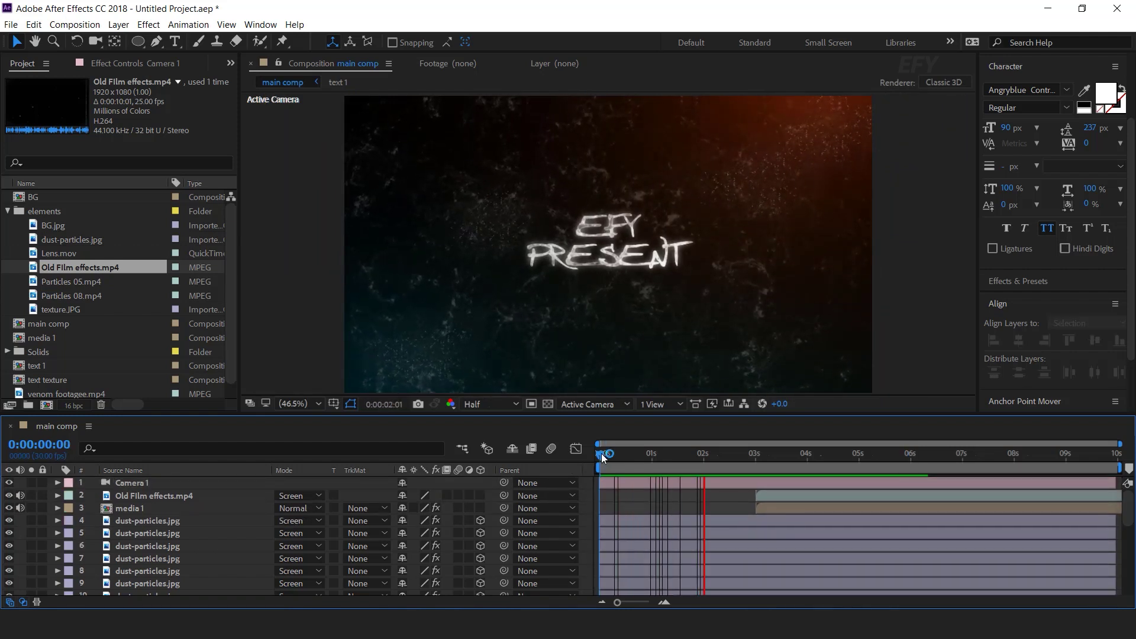
pyautogui.moveTo(611, 457); pyautogui.dragTo(697, 457)
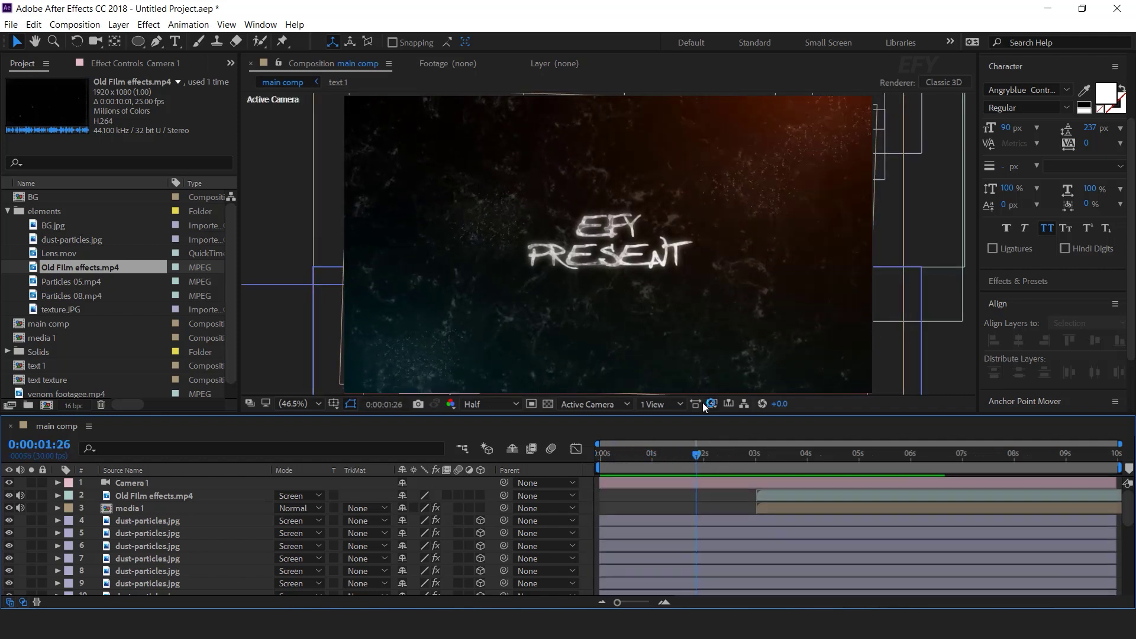
# - Precompose all layers of main comp, including camera, footage, particles, text and background, into a composition named scene 1
pyautogui.scroll(-2, 722, 301)
pyautogui.moveTo(740, 284); pyautogui.dragTo(751, 294)
pyautogui.click(831, 455)
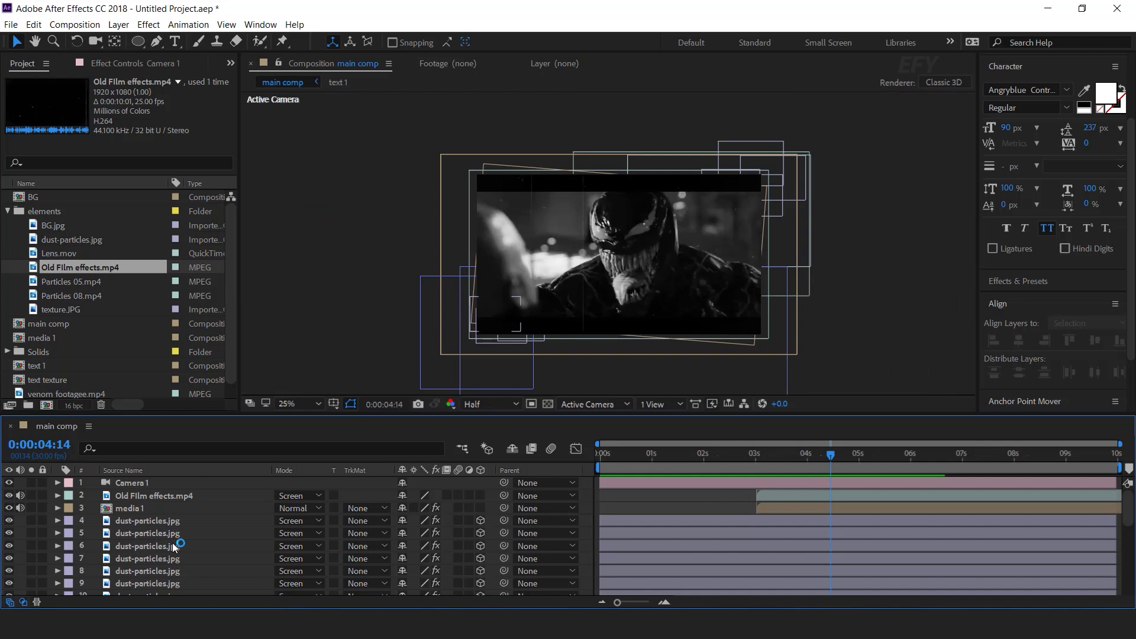
pyautogui.scroll(-6, 185, 549)
pyautogui.hotkey('ctrl', 'a')
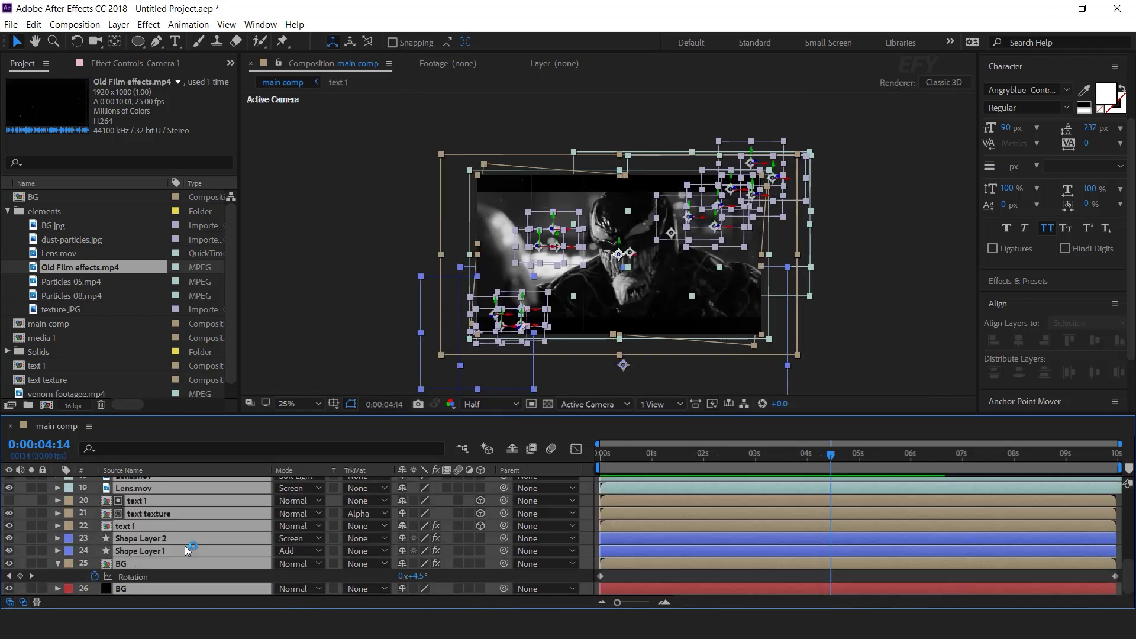
pyautogui.click(57, 564)
pyautogui.rightClick(203, 513)
pyautogui.click(248, 493)
pyautogui.write('scene 1')
pyautogui.press('Return')
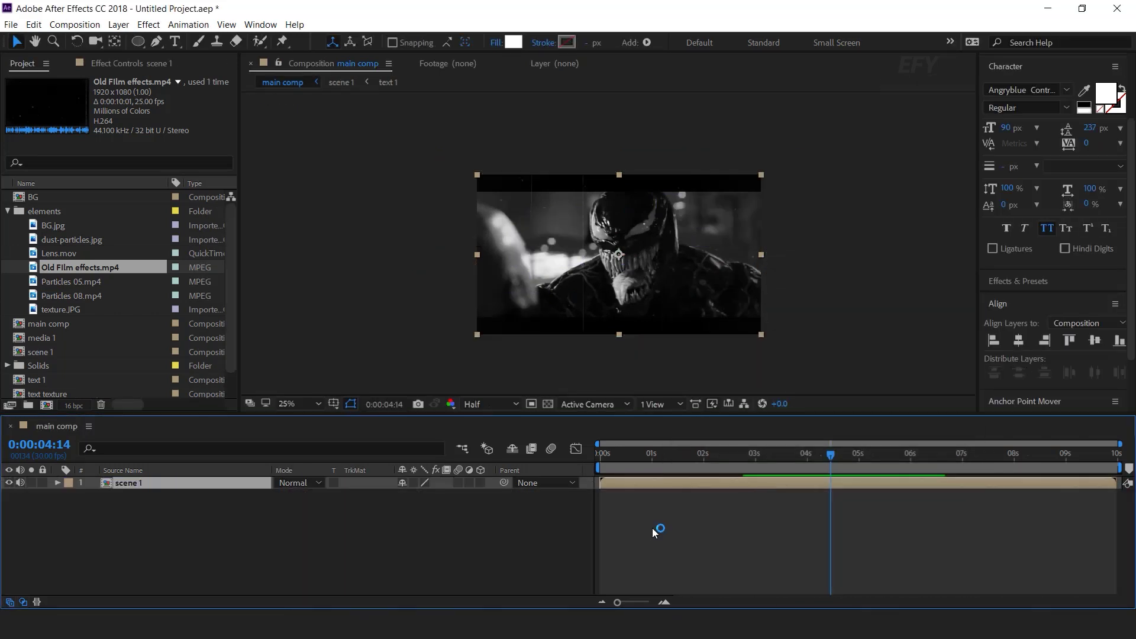
pyautogui.click(266, 524)
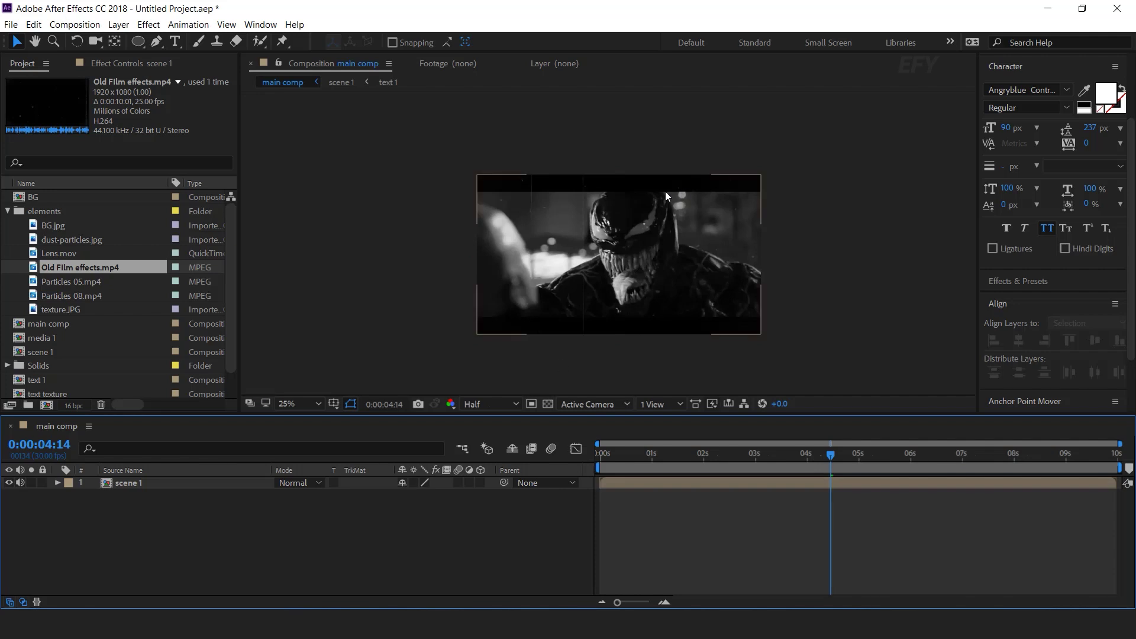
# - Duplicate the scene 1 layer in main comp and move the copy so it starts at 0:00:05:00
pyautogui.click(155, 480)
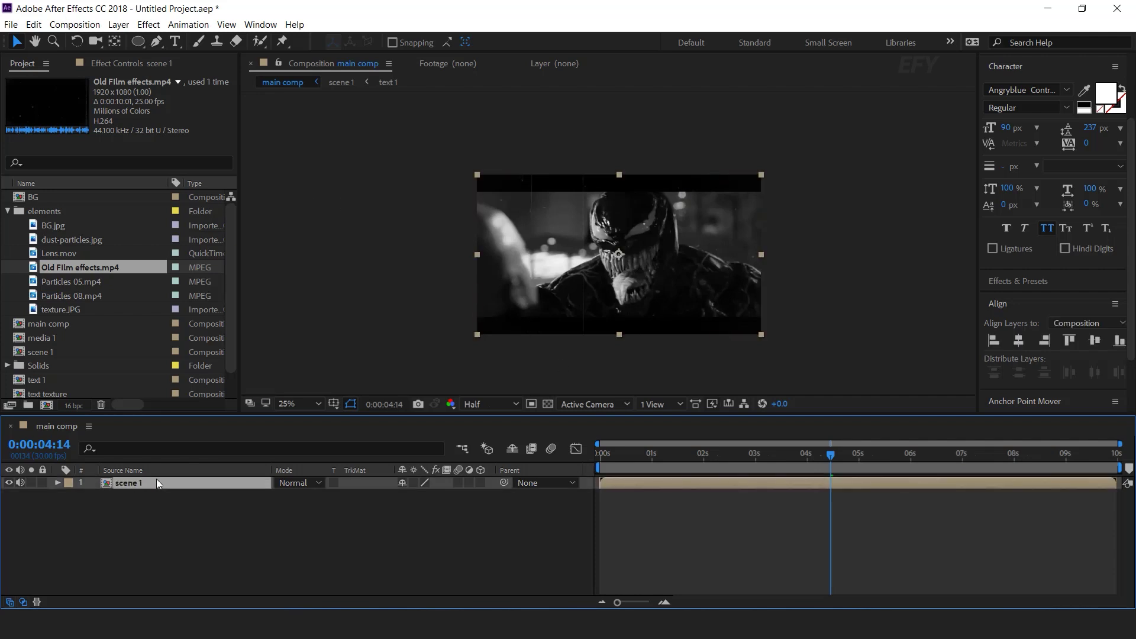
pyautogui.hotkey('ctrl', 'd')
pyautogui.moveTo(637, 485); pyautogui.dragTo(887, 485)
pyautogui.click(717, 453)
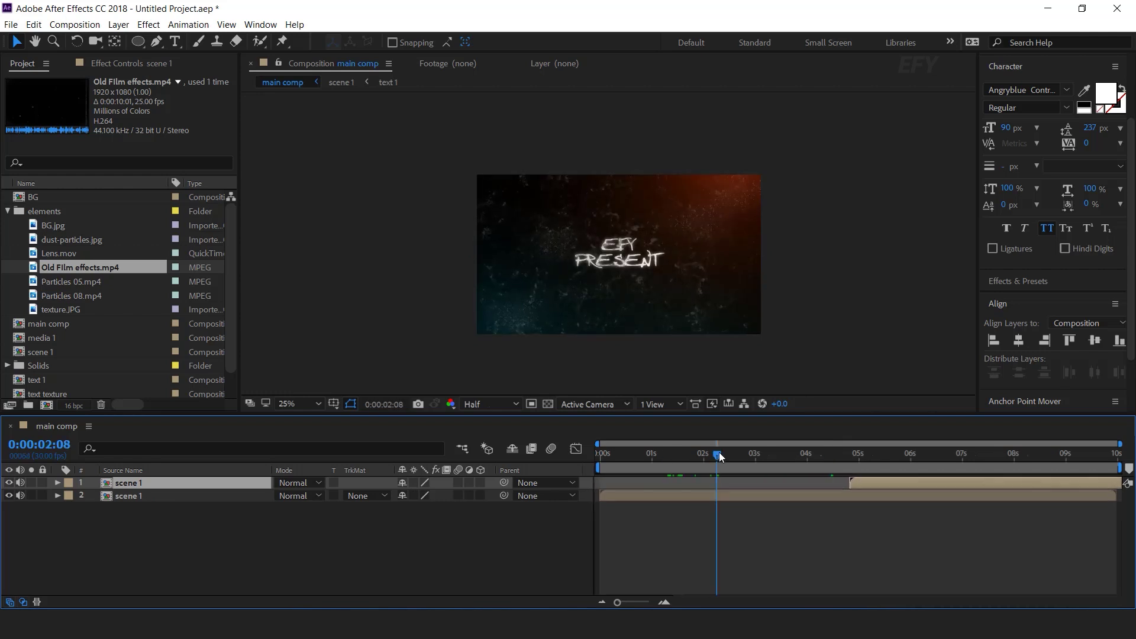
pyautogui.press('space')
pyautogui.click(860, 455)
pyautogui.moveTo(881, 484)
pyautogui.mouseDown()
pyautogui.moveTo(892, 484)
pyautogui.moveTo(874, 480)
pyautogui.mouseUp()
pyautogui.click(859, 457)
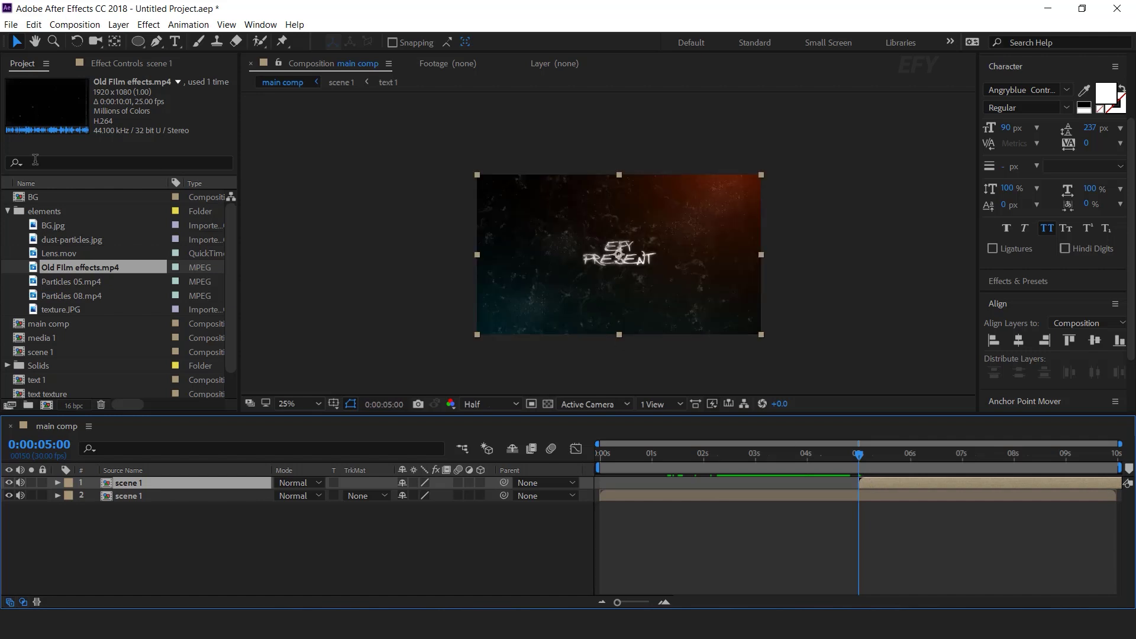
# - Duplicate the scene 1 composition in the project as scene 2 and replace the upper scene 1 layer with it
pyautogui.click(8, 211)
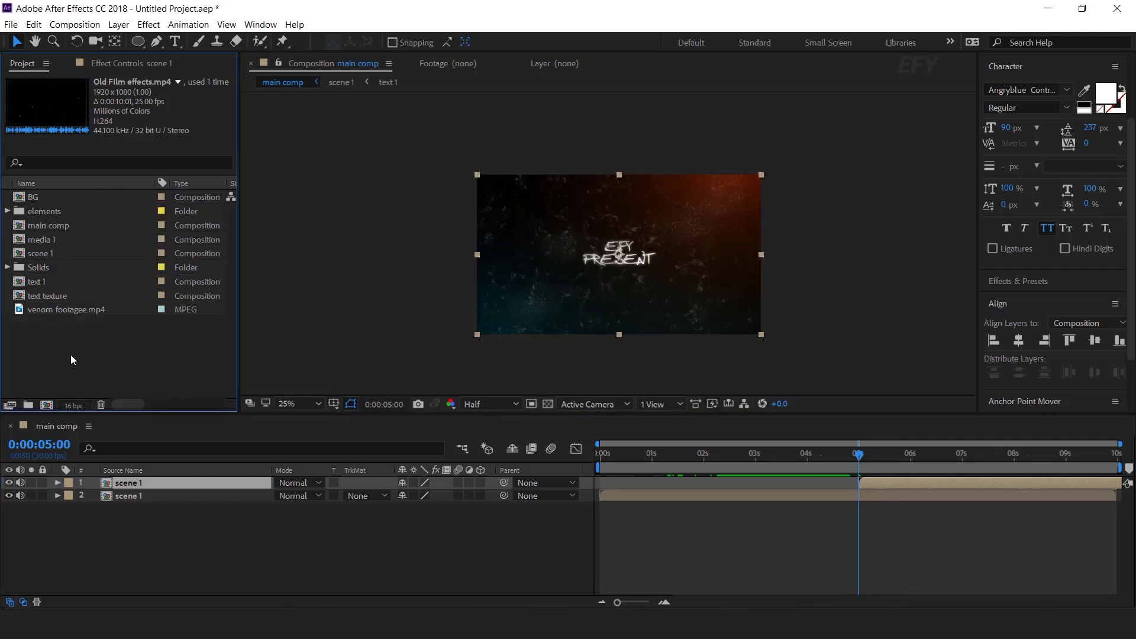
pyautogui.click(46, 255)
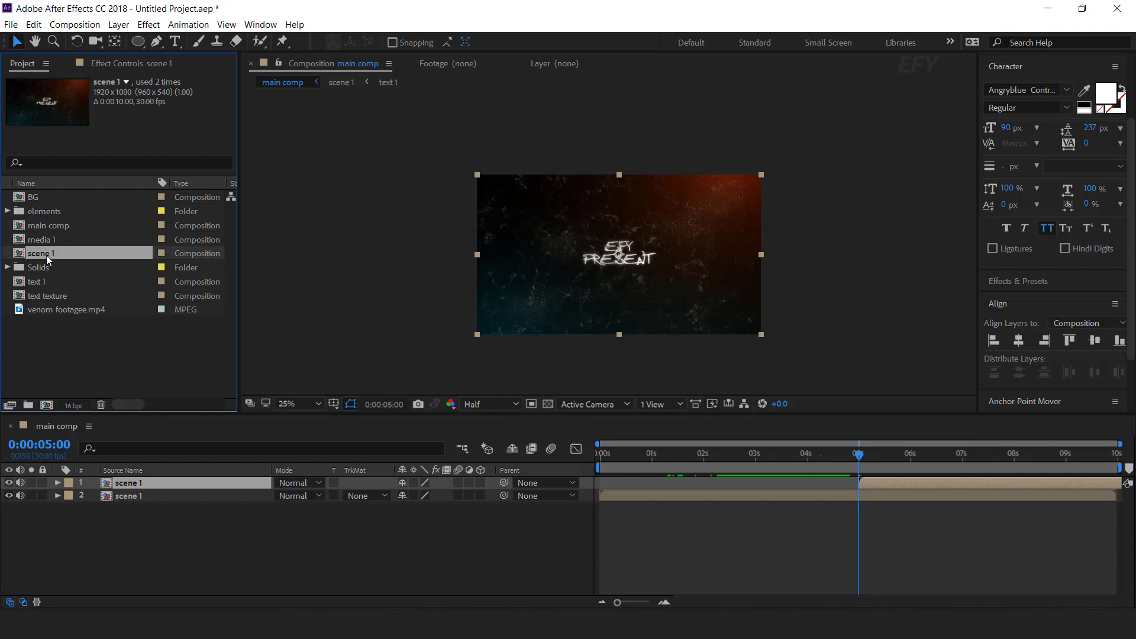
pyautogui.hotkey('ctrl', 'd')
pyautogui.moveTo(36, 266); pyautogui.dragTo(135, 484)
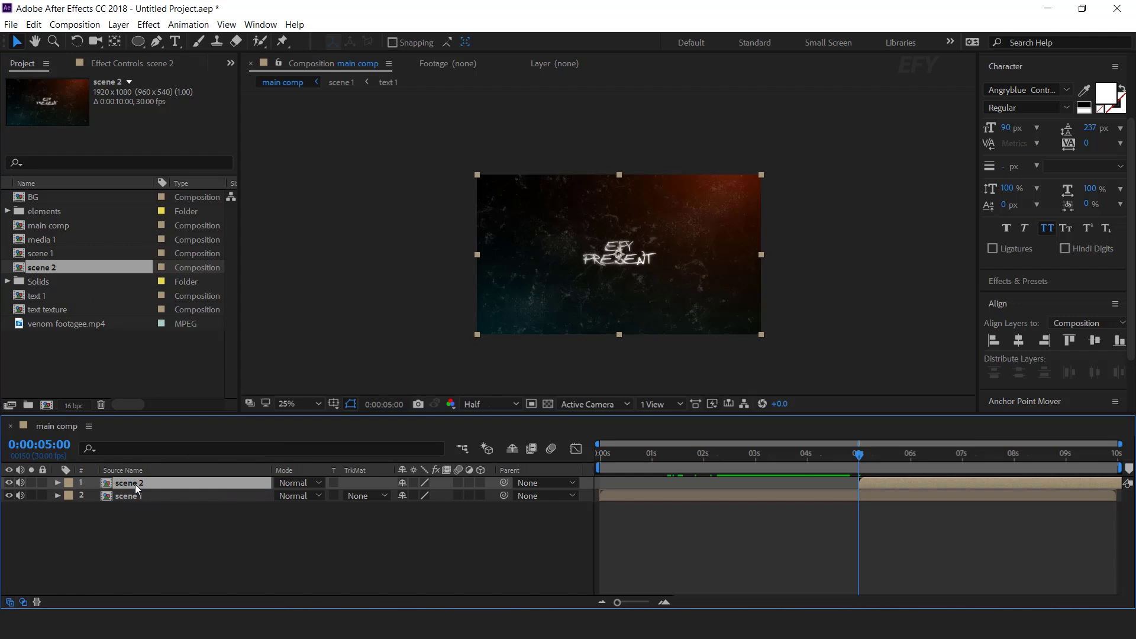
# - Open scene 2, duplicate the media 1 composition as media 2, and replace the media 1 layer with it
pyautogui.doubleClick(135, 484)
pyautogui.click(146, 509)
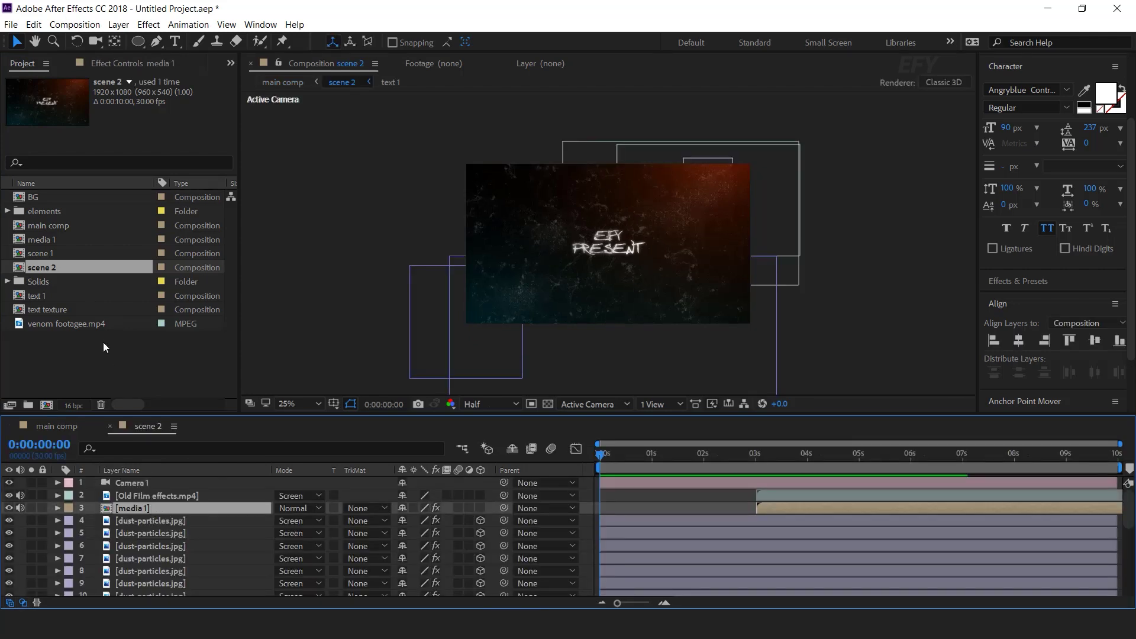
pyautogui.click(54, 239)
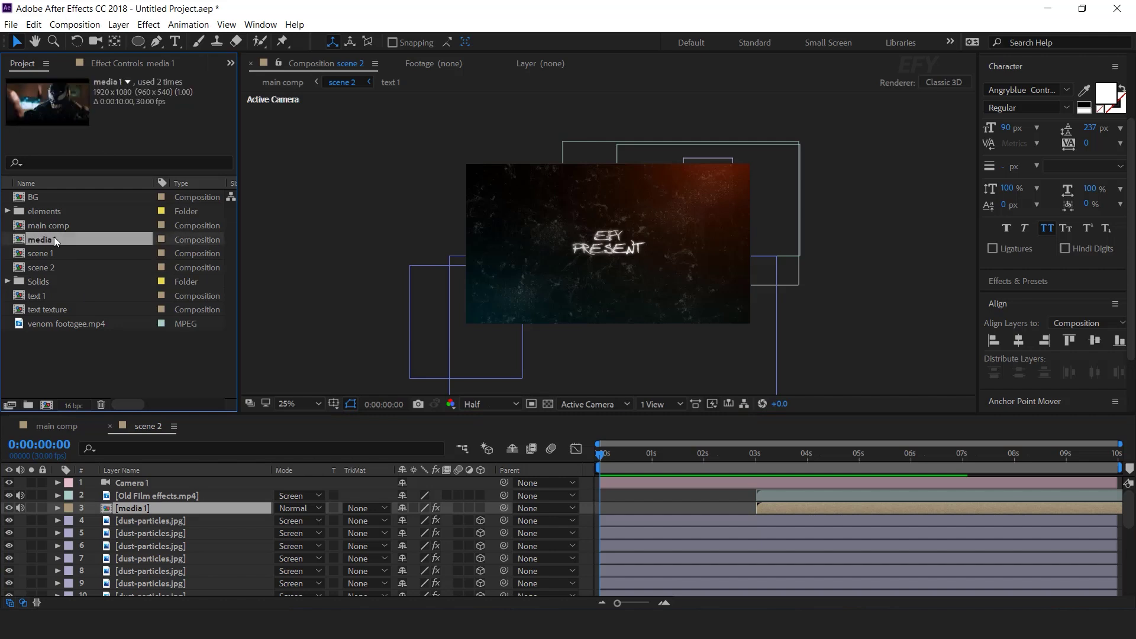
pyautogui.hotkey('ctrl', 'd')
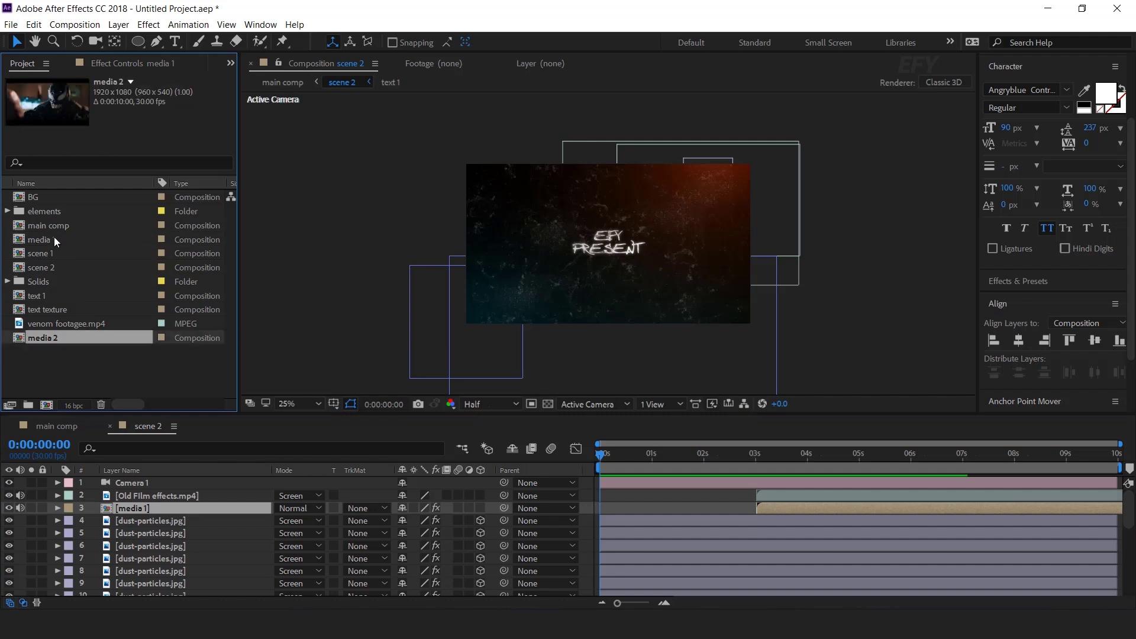
pyautogui.keyDown('alt'); pyautogui.click(55, 239); pyautogui.keyUp('alt')
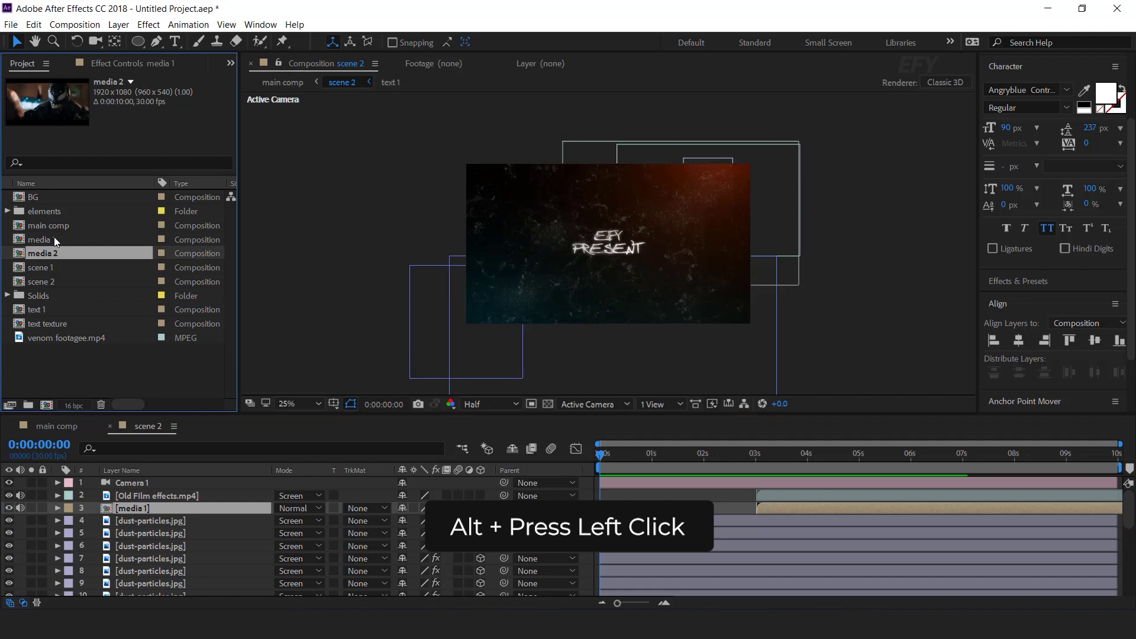
pyautogui.moveTo(42, 256); pyautogui.dragTo(141, 511)
# - Duplicate the text 1 composition as text 2 and replace both text 1 layers in scene 2 with it
pyautogui.scroll(-6, 178, 520)
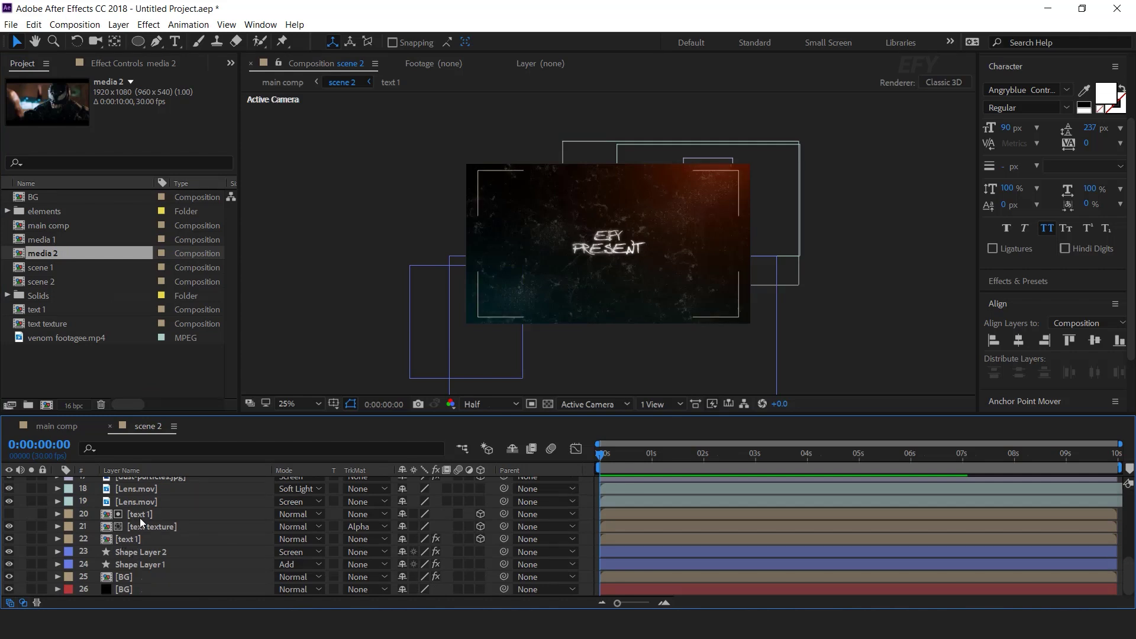
pyautogui.click(161, 513)
pyautogui.keyDown('ctrl'); pyautogui.click(143, 539); pyautogui.keyUp('ctrl')
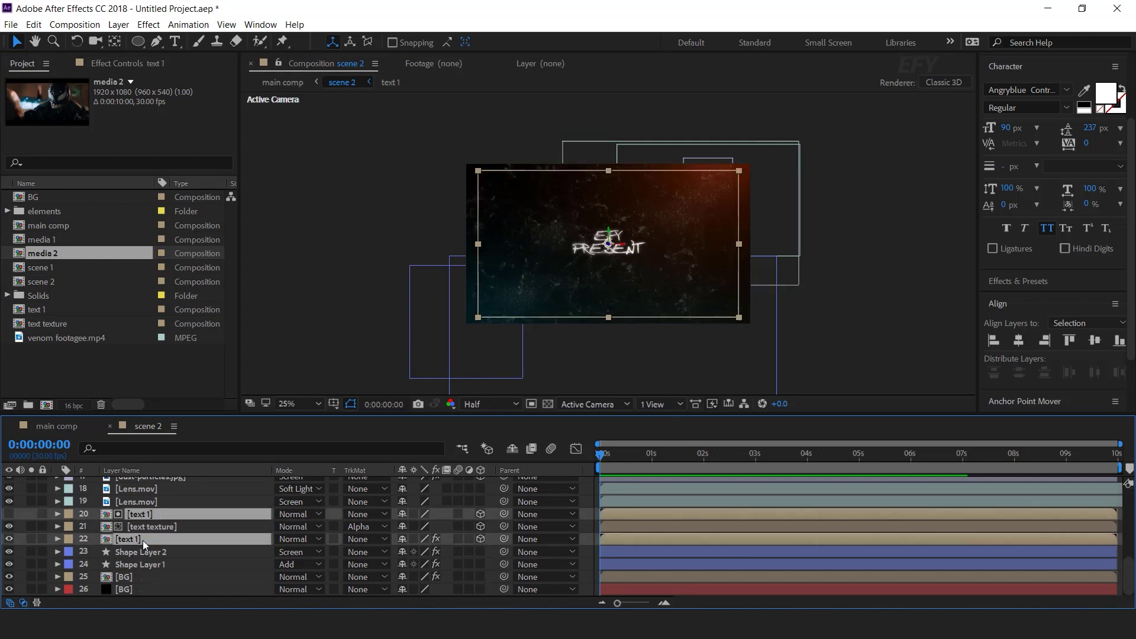
pyautogui.click(43, 313)
pyautogui.hotkey('ctrl', 'd')
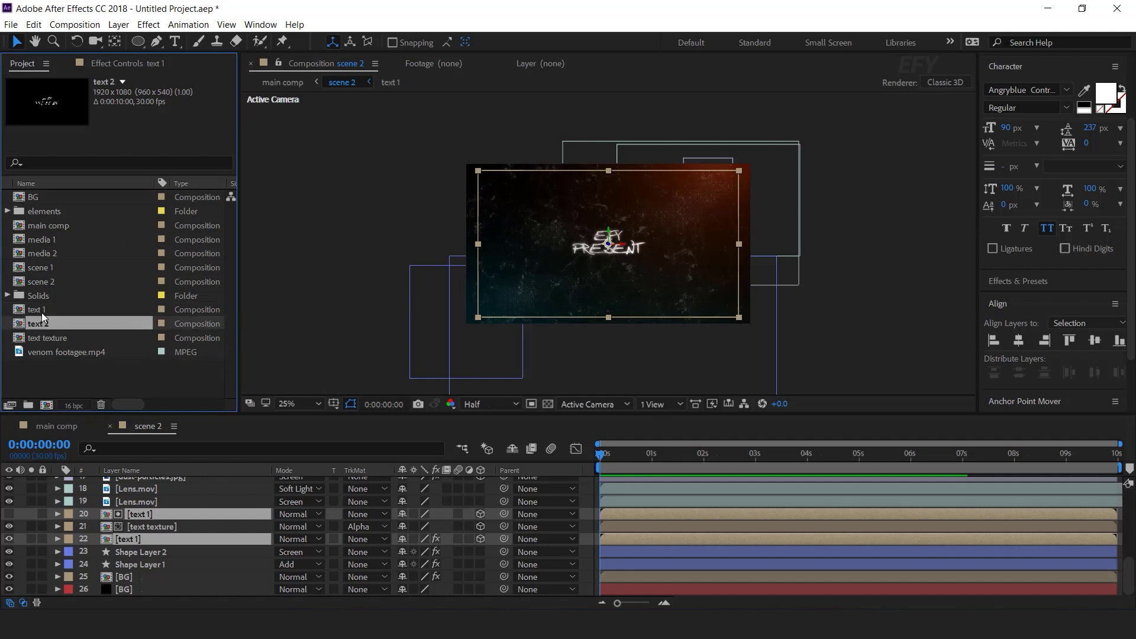
pyautogui.moveTo(41, 328); pyautogui.dragTo(148, 526)
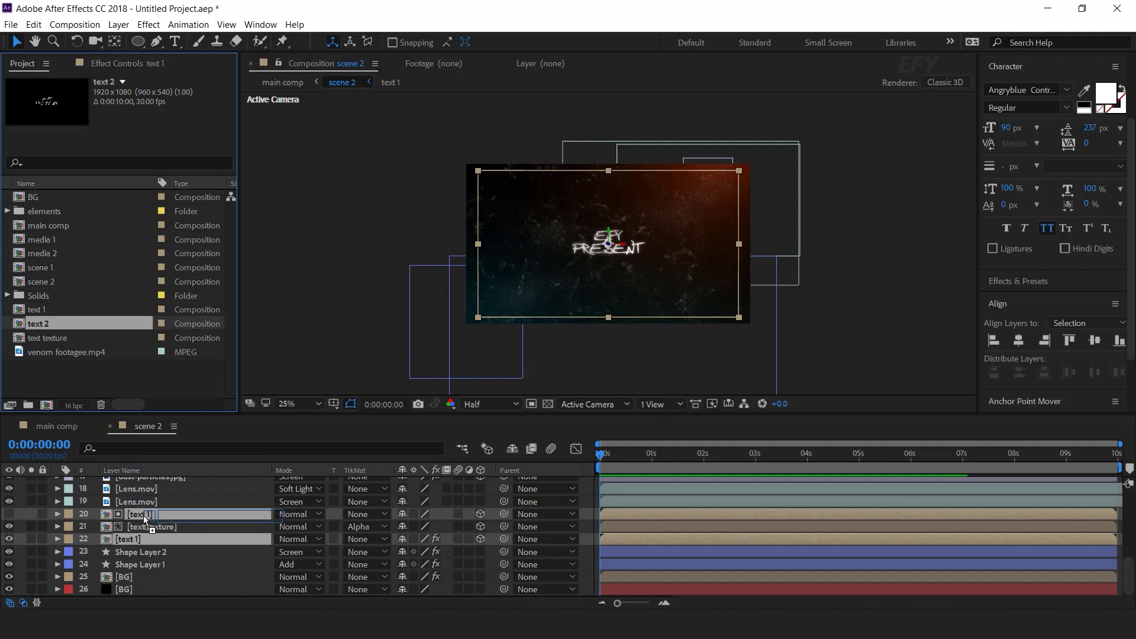
pyautogui.click(153, 564)
# - In the text 2 composition, change the title to HORROR TRAILER and set the TRAILER line's font size to 97 px
pyautogui.click(148, 516)
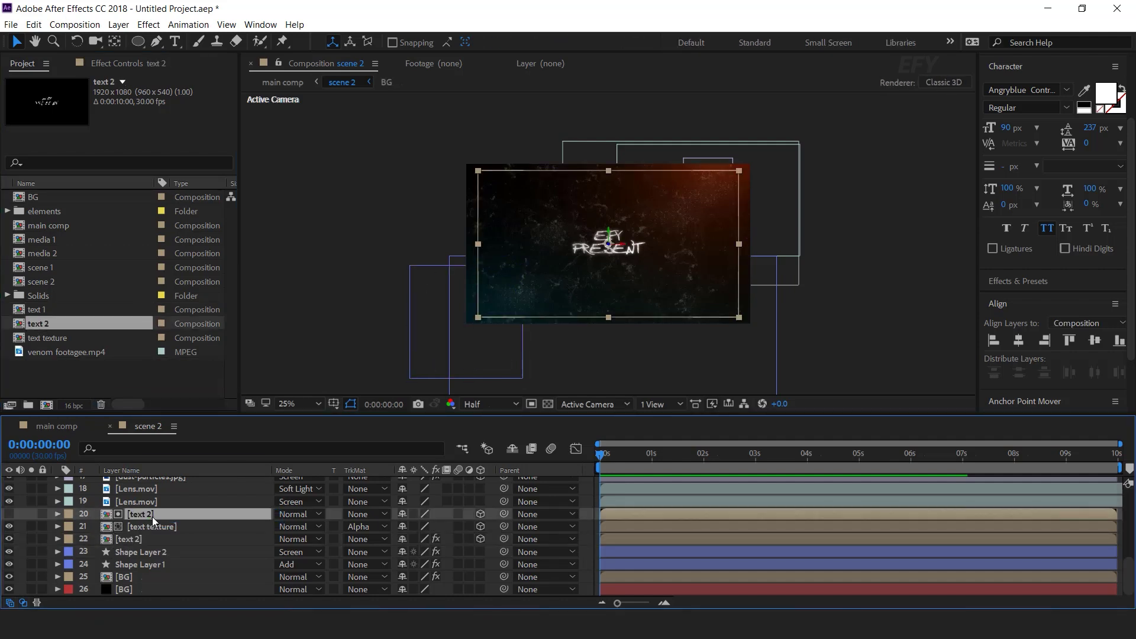
pyautogui.doubleClick(151, 517)
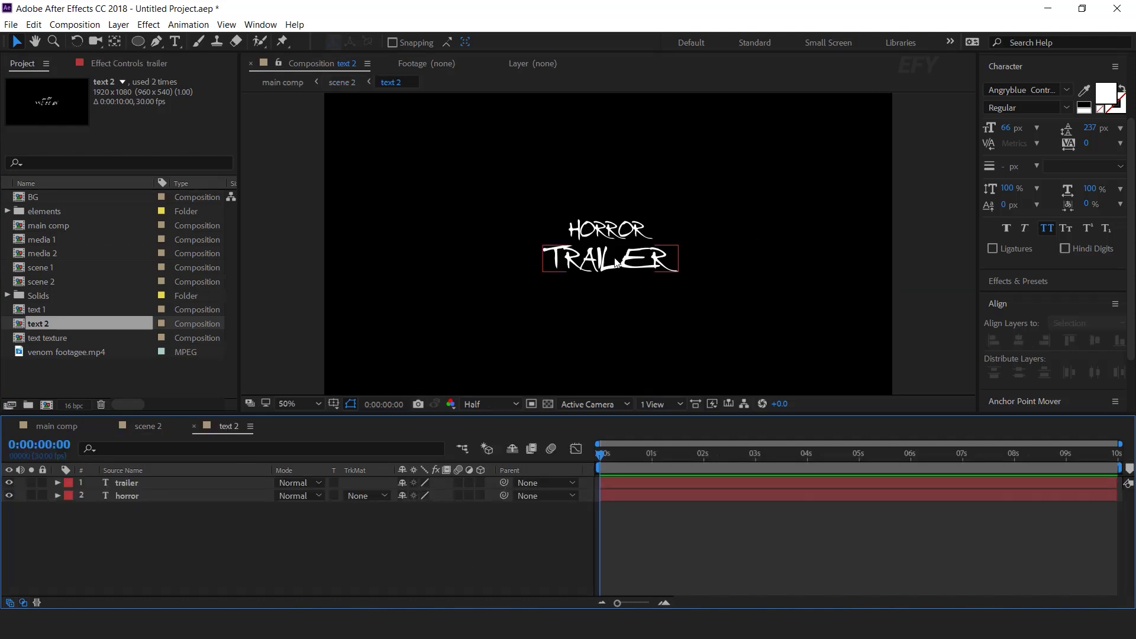
pyautogui.click(616, 264)
pyautogui.click(1010, 128)
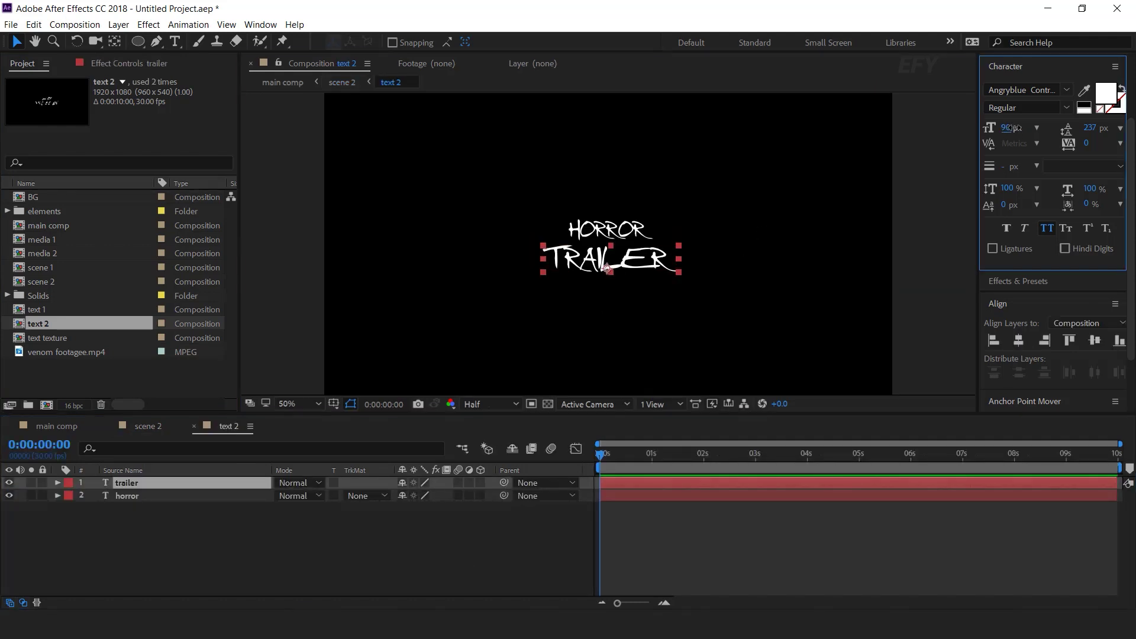
pyautogui.moveTo(1010, 127); pyautogui.dragTo(1014, 128)
pyautogui.click(502, 530)
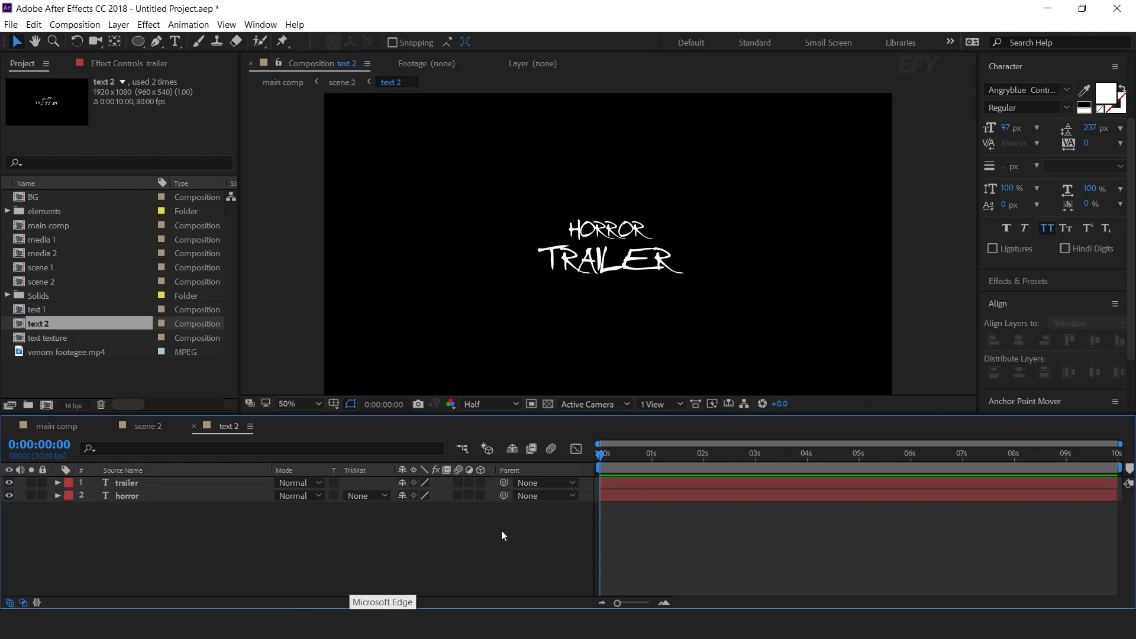
pyautogui.click(194, 426)
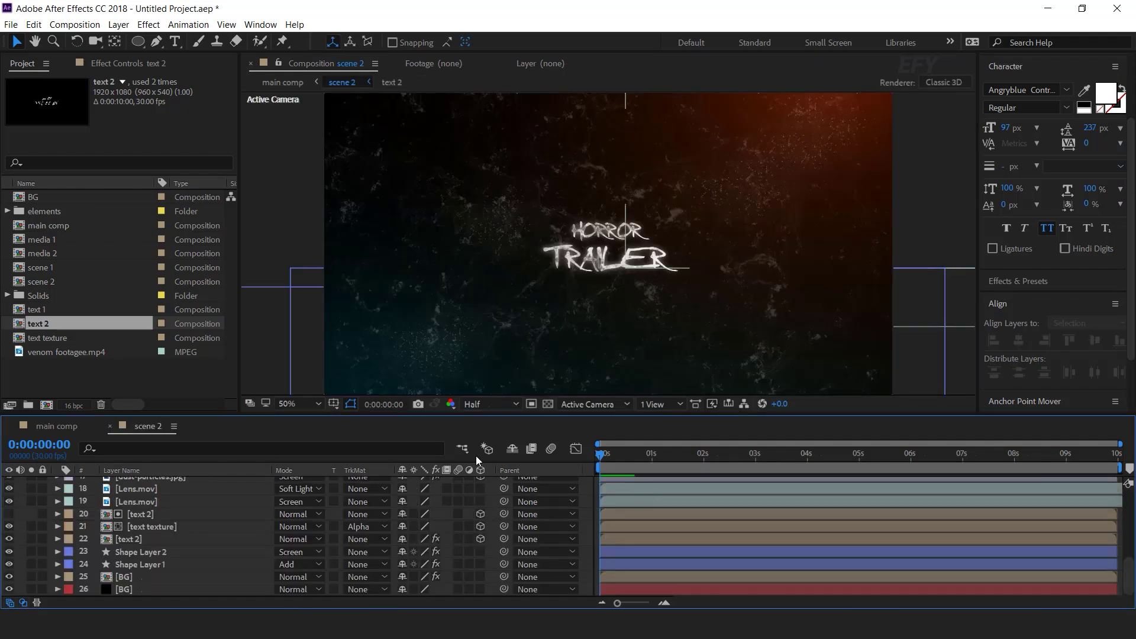
# - Turn off visibility and audio for the Old Film effects.mp4 and media 2 layers in scene 2
pyautogui.scroll(5, 710, 485)
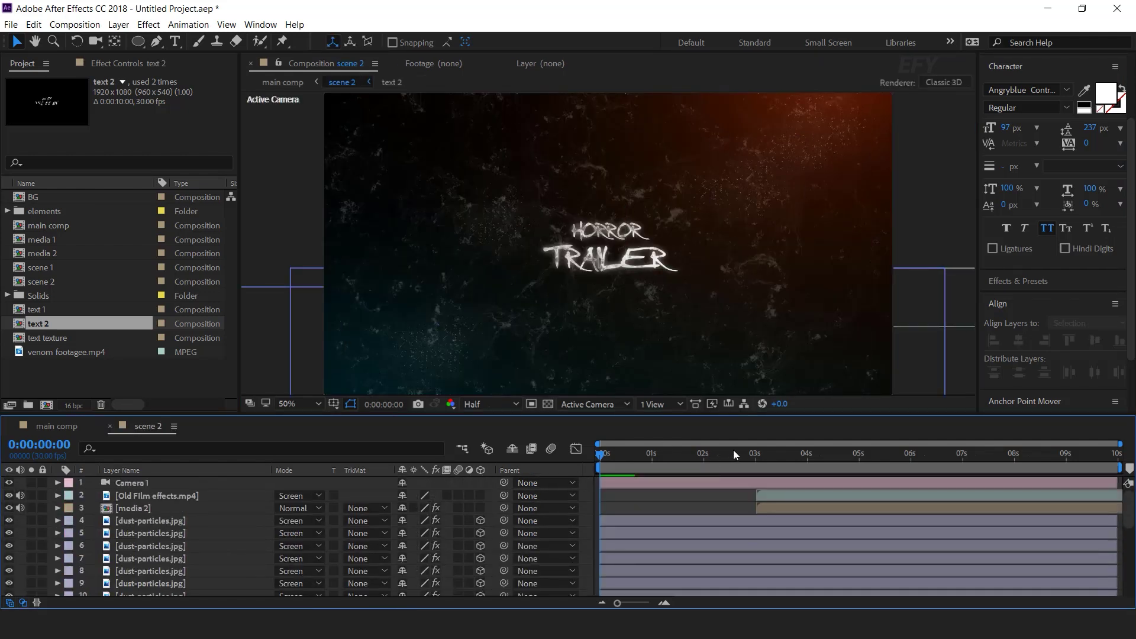
pyautogui.click(780, 495)
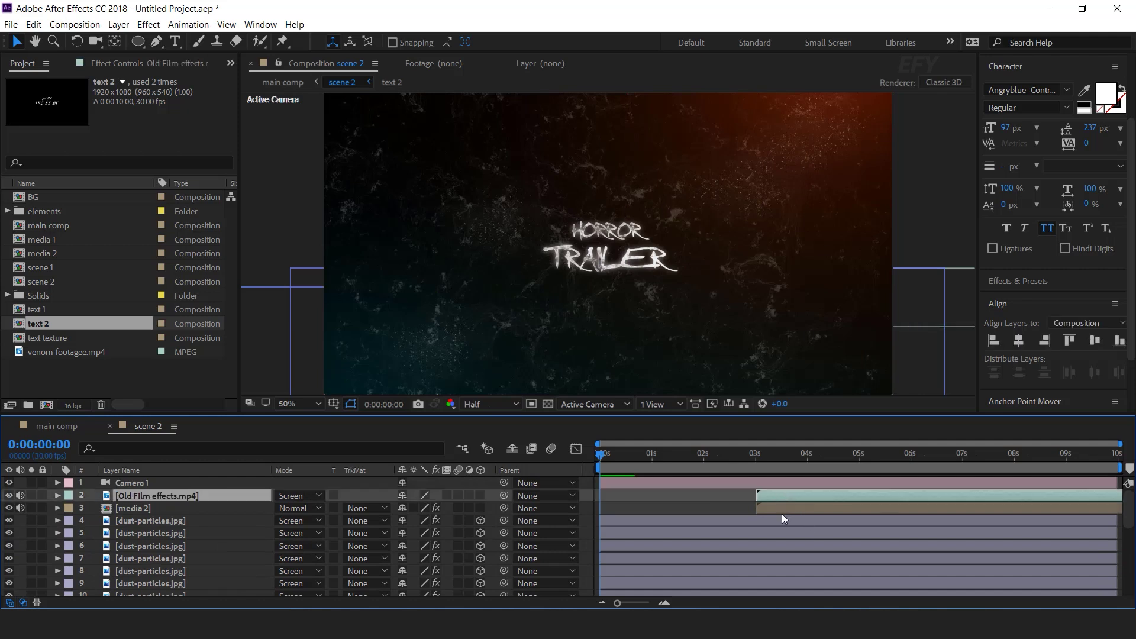
pyautogui.click(778, 508)
pyautogui.keyDown('shift'); pyautogui.click(777, 495); pyautogui.keyUp('shift')
pyautogui.click(21, 509)
pyautogui.click(674, 504)
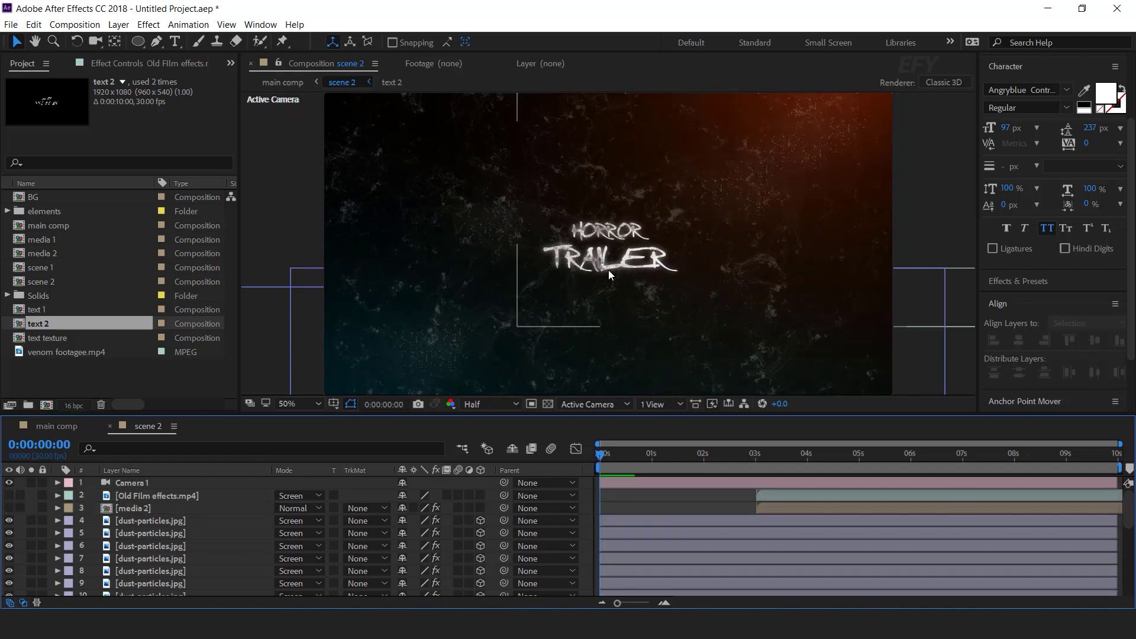
# - Move to 0:00:01:02 in scene 2 and add a null object above the camera layer
pyautogui.click(655, 454)
pyautogui.rightClick(587, 484)
pyautogui.moveTo(628, 346)
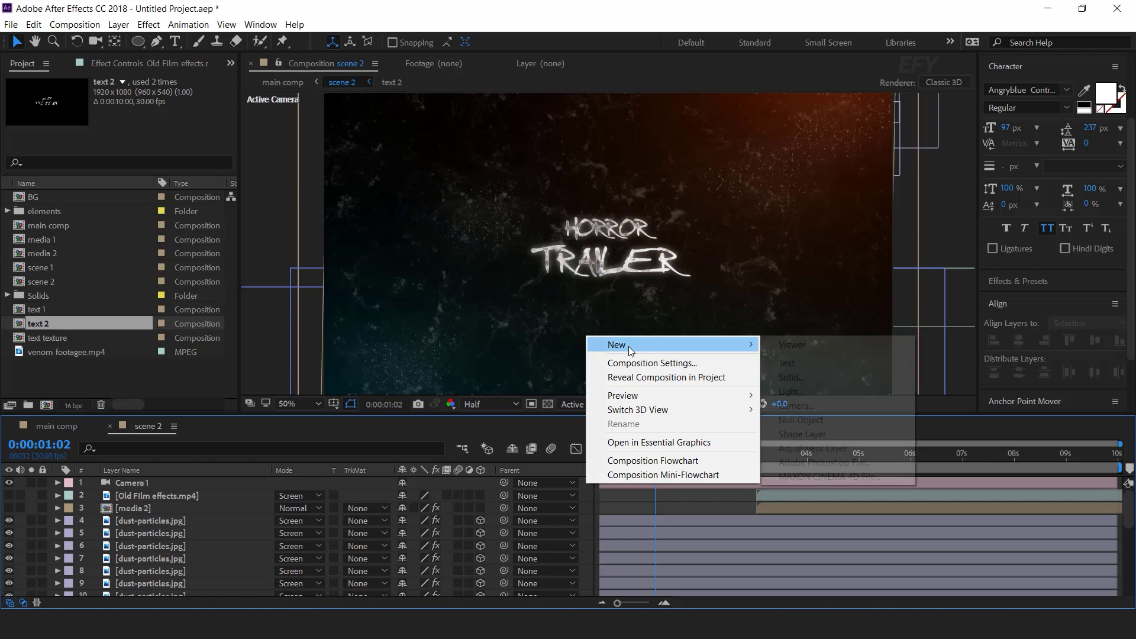
pyautogui.click(817, 420)
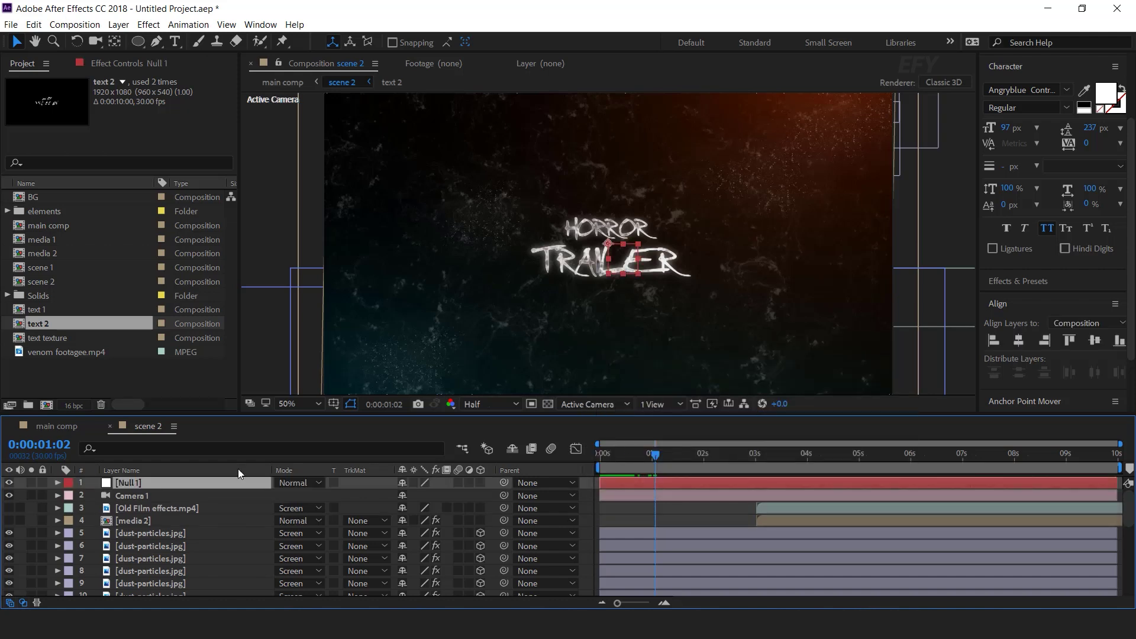
# - Make the null layer 3D and parent Camera 1 to it
pyautogui.click(133, 494)
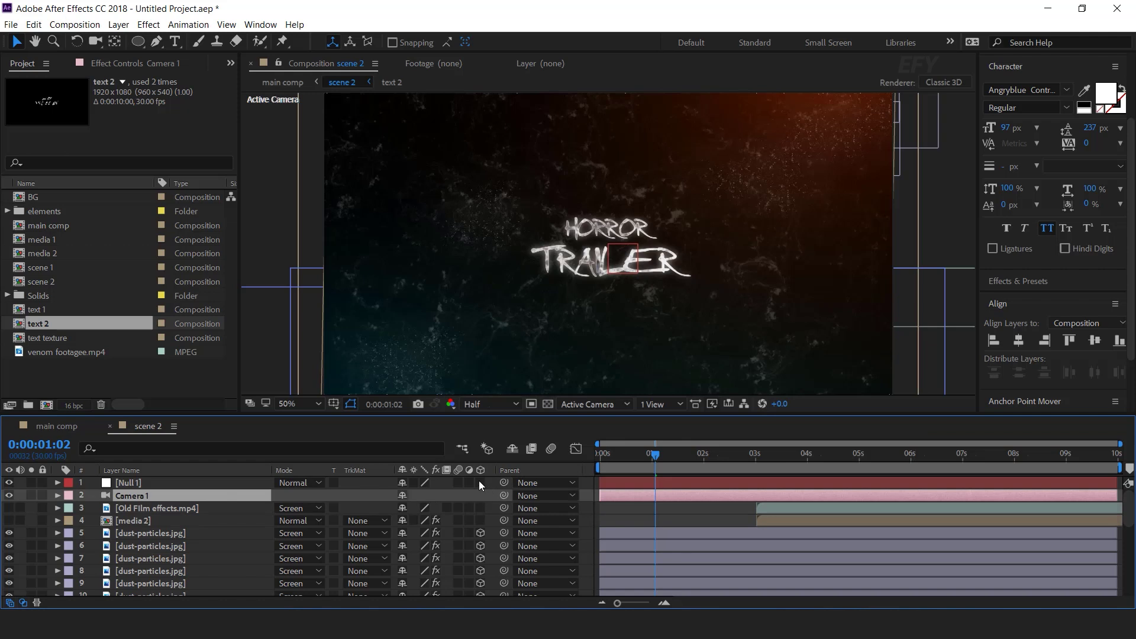
pyautogui.click(189, 482)
pyautogui.click(480, 482)
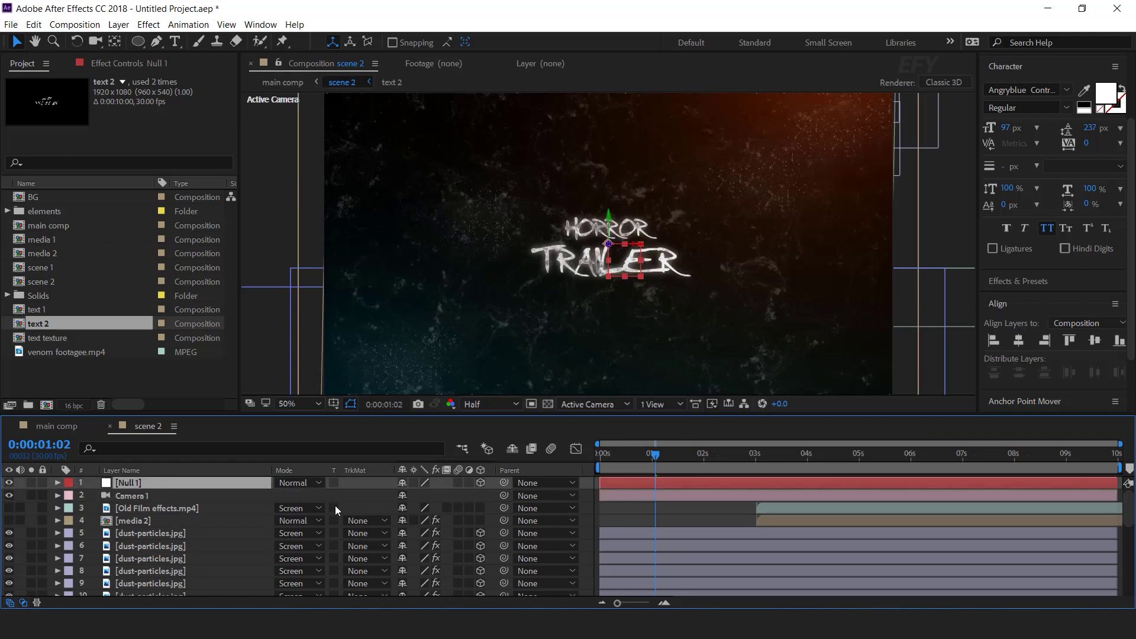
pyautogui.click(126, 498)
pyautogui.moveTo(503, 496); pyautogui.dragTo(132, 482)
# - Start a scale animation on the null with a 100% keyframe at 0:00:00:10
pyautogui.press('s')
pyautogui.moveTo(648, 463); pyautogui.dragTo(558, 460)
pyautogui.press('space')
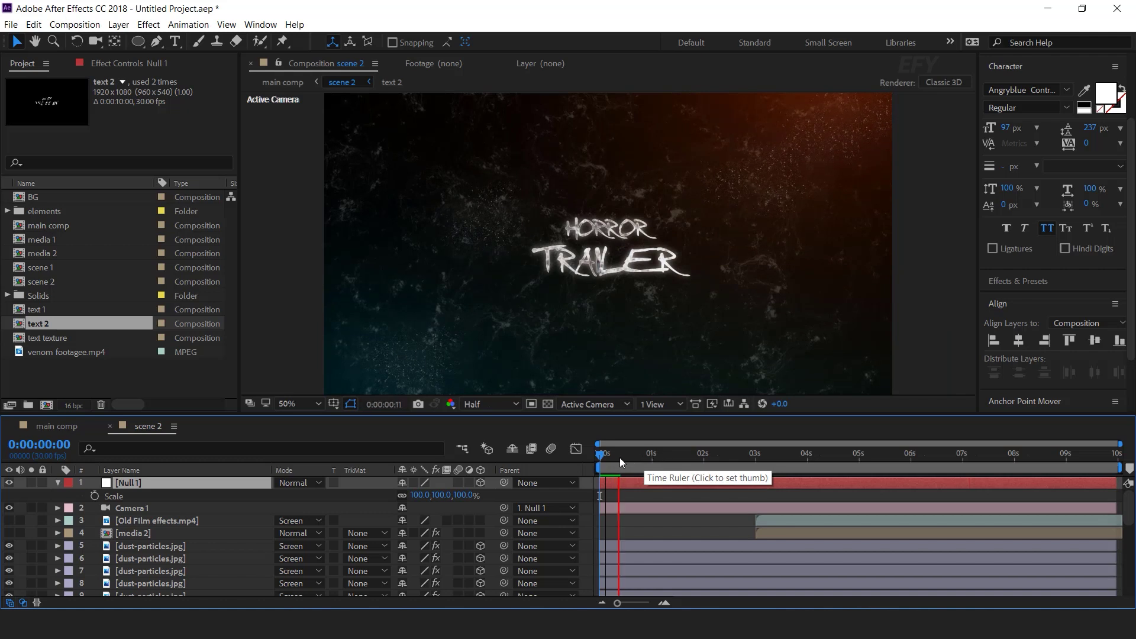
pyautogui.click(664, 602)
pyautogui.moveTo(707, 602); pyautogui.dragTo(683, 602)
pyautogui.moveTo(620, 460); pyautogui.dragTo(666, 461)
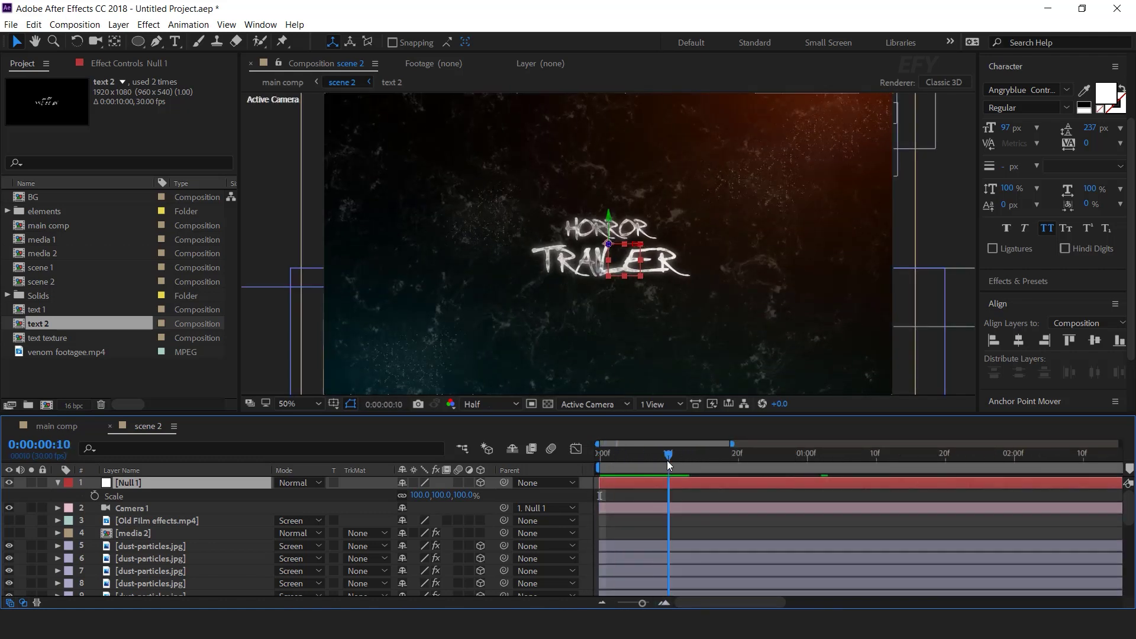
pyautogui.click(95, 495)
# - Set the null's scale to 90% at 0:00:00:11
pyautogui.moveTo(668, 455); pyautogui.dragTo(674, 454)
pyautogui.moveTo(468, 495); pyautogui.dragTo(465, 495)
pyautogui.click(464, 496)
pyautogui.write('9')
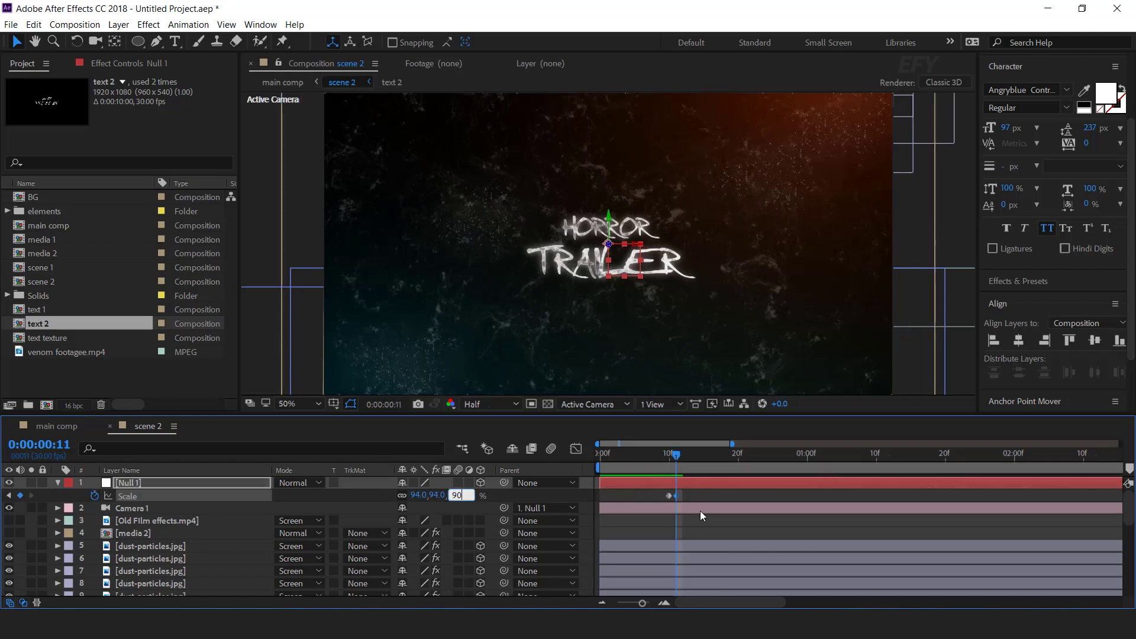
pyautogui.write('0')
pyautogui.press('Return')
# - Hold the null's scale with a keyframe at 0:00:00:17 and set it to 80% at 0:00:00:18
pyautogui.click(656, 454)
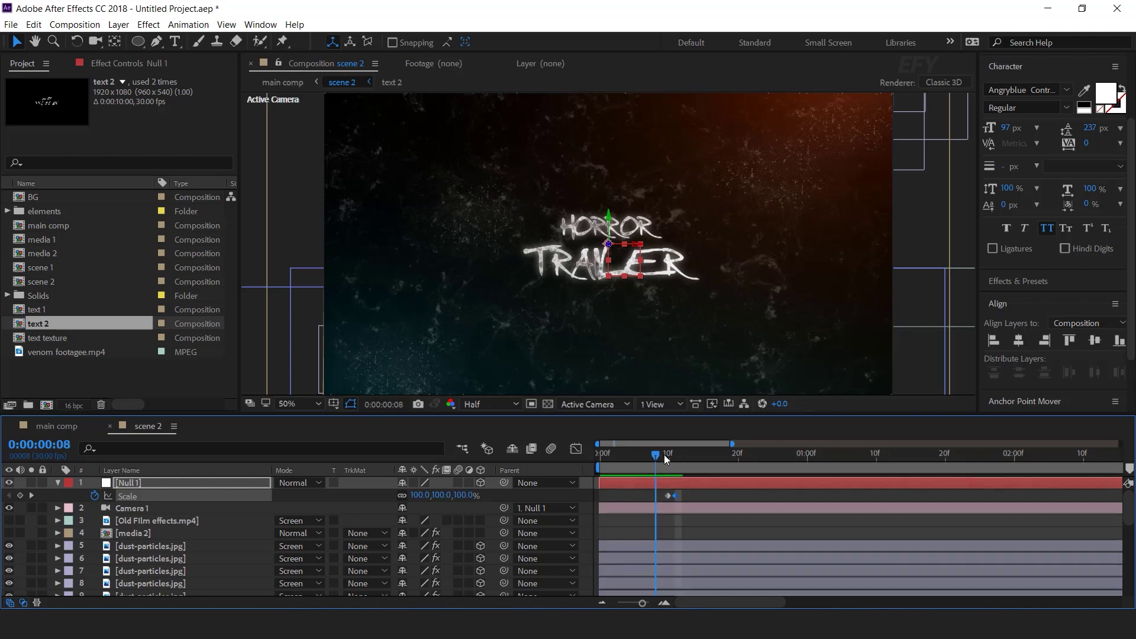
pyautogui.moveTo(666, 456); pyautogui.dragTo(719, 456)
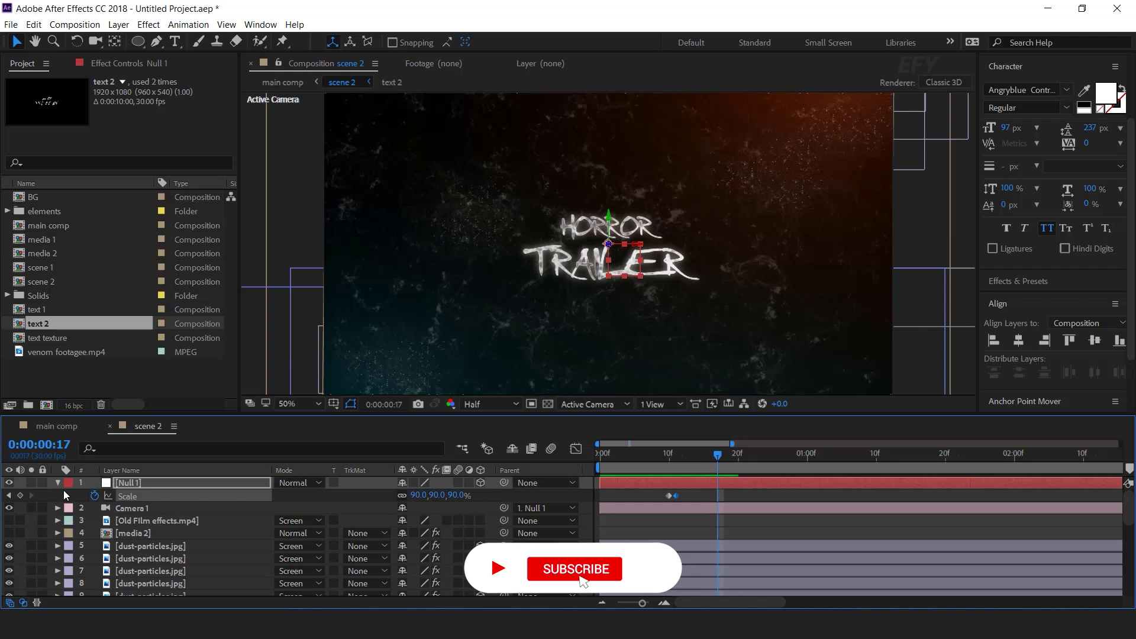
pyautogui.click(725, 453)
pyautogui.write('100')
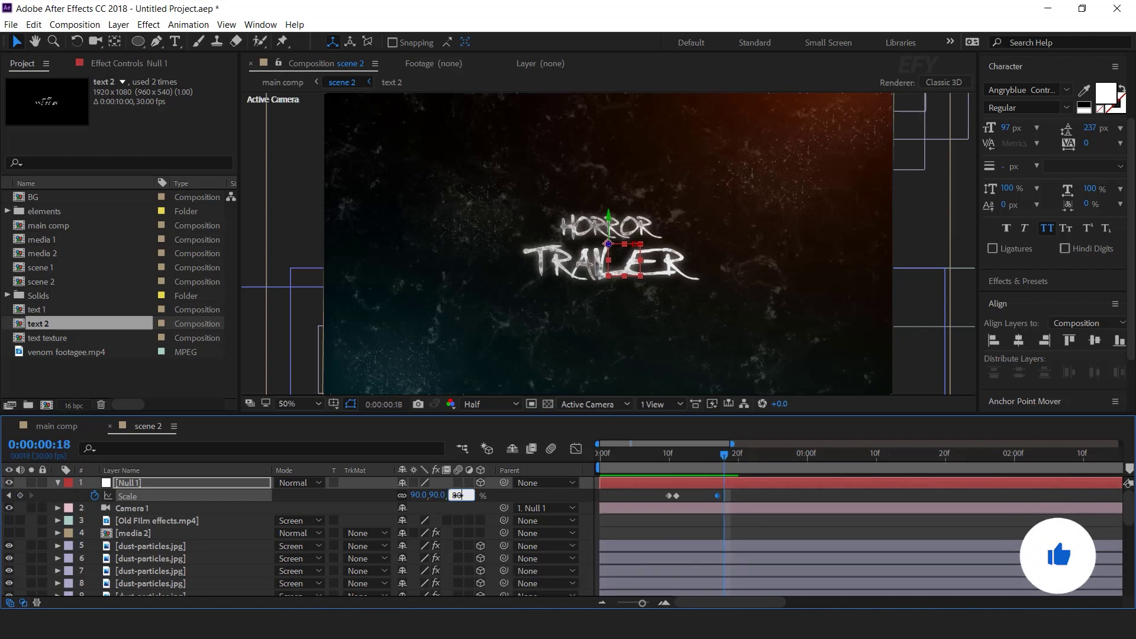
pyautogui.press('Return')
# - Hold the null's scale with a keyframe at 0:00:00:26 and set it to 70% at 0:00:00:27
pyautogui.click(641, 450)
pyautogui.press('space')
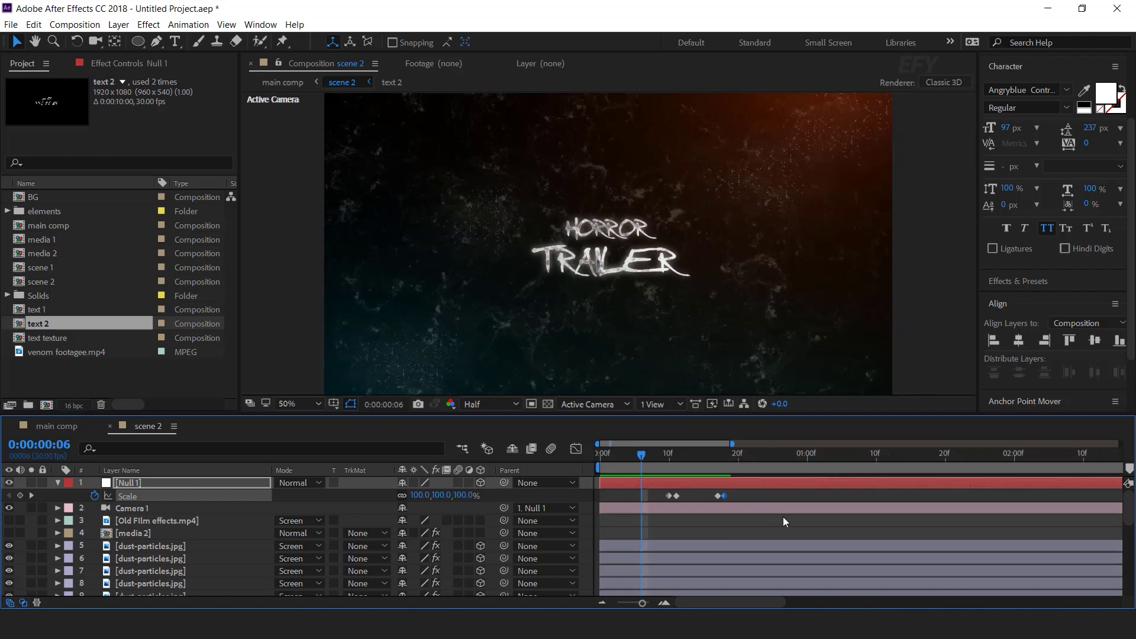
pyautogui.moveTo(799, 461); pyautogui.dragTo(782, 462)
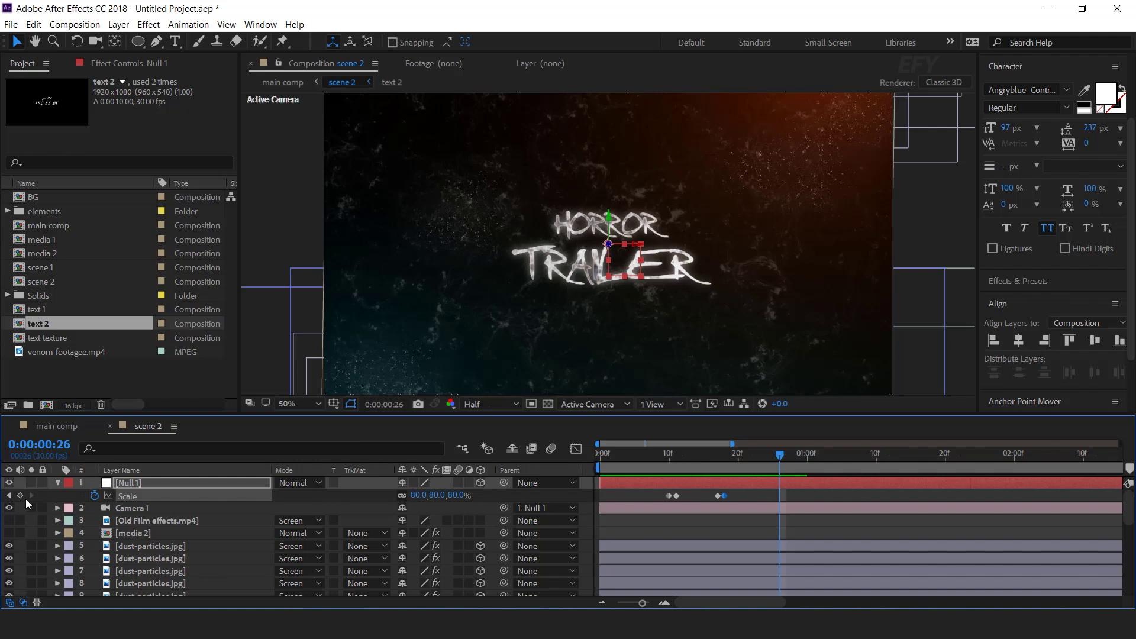
pyautogui.click(785, 454)
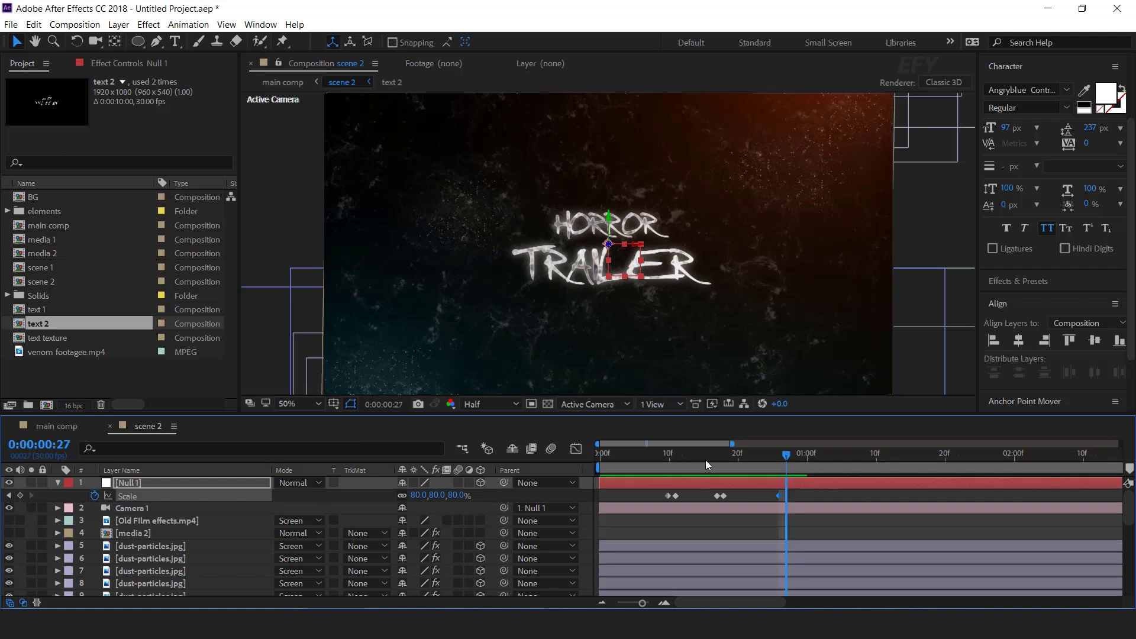
pyautogui.write('70')
pyautogui.press('Return')
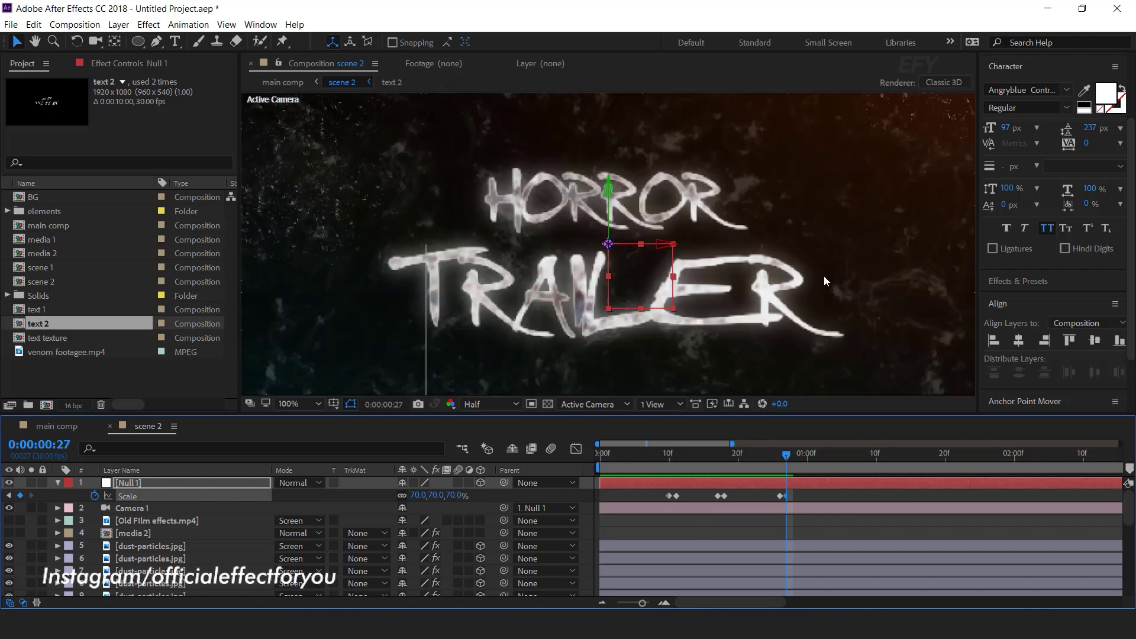
# - Preview the stepped camera push-in from the start of scene 2 and examine the title's size at each jump
pyautogui.press(',')
pyautogui.click(602, 453)
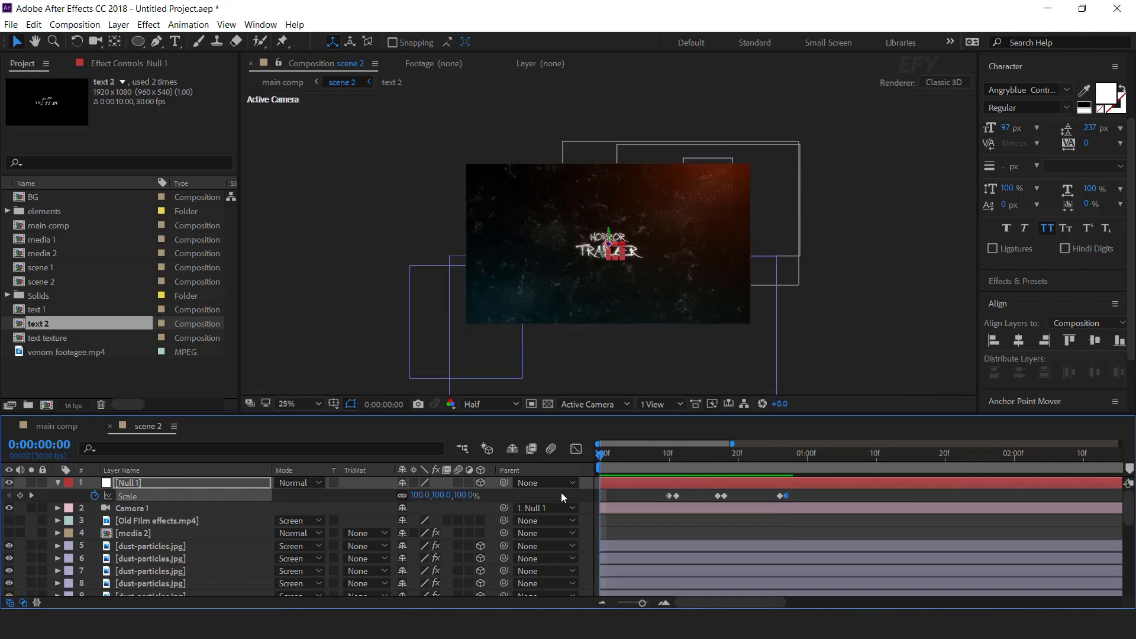
pyautogui.click(585, 481)
pyautogui.press('.')
pyautogui.press('space')
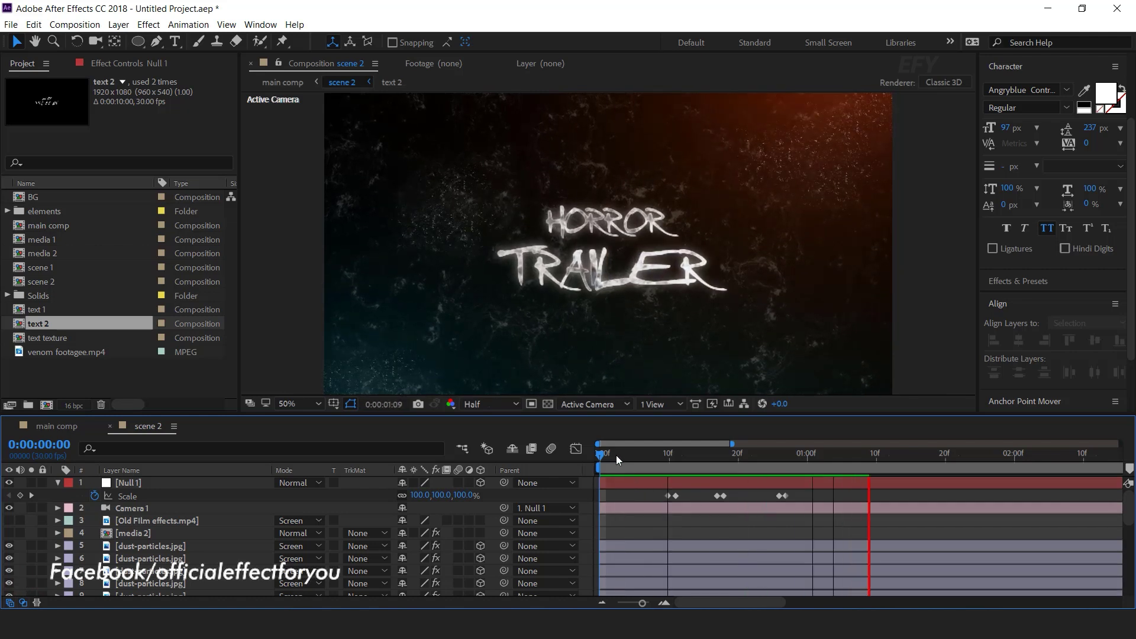
pyautogui.click(616, 455)
pyautogui.press('space')
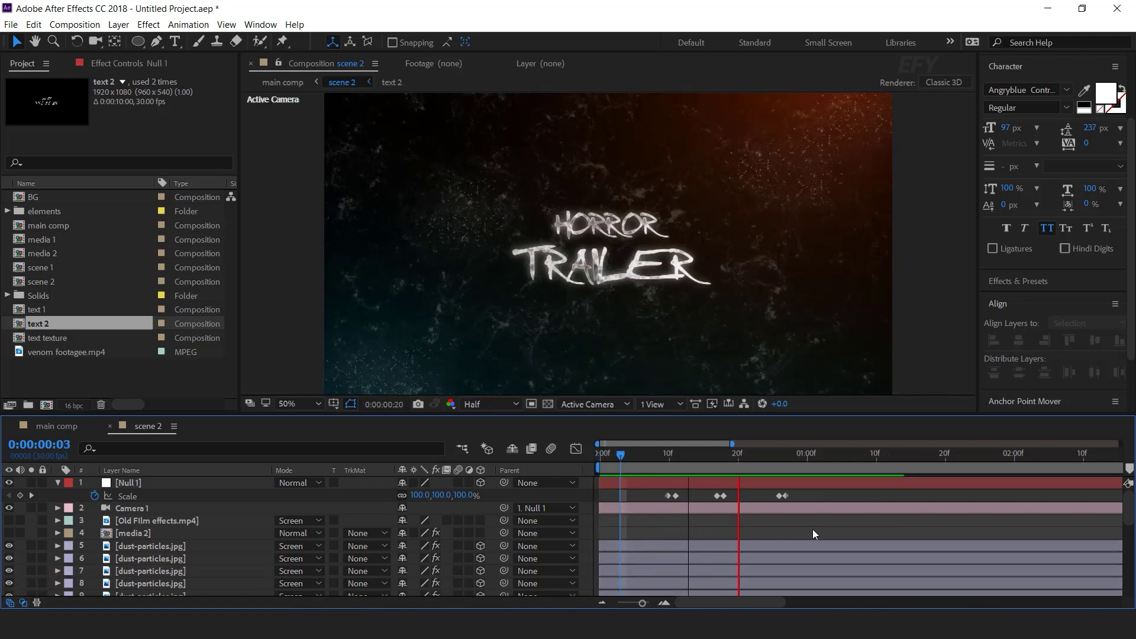
pyautogui.click(654, 456)
pyautogui.moveTo(694, 456); pyautogui.dragTo(795, 456)
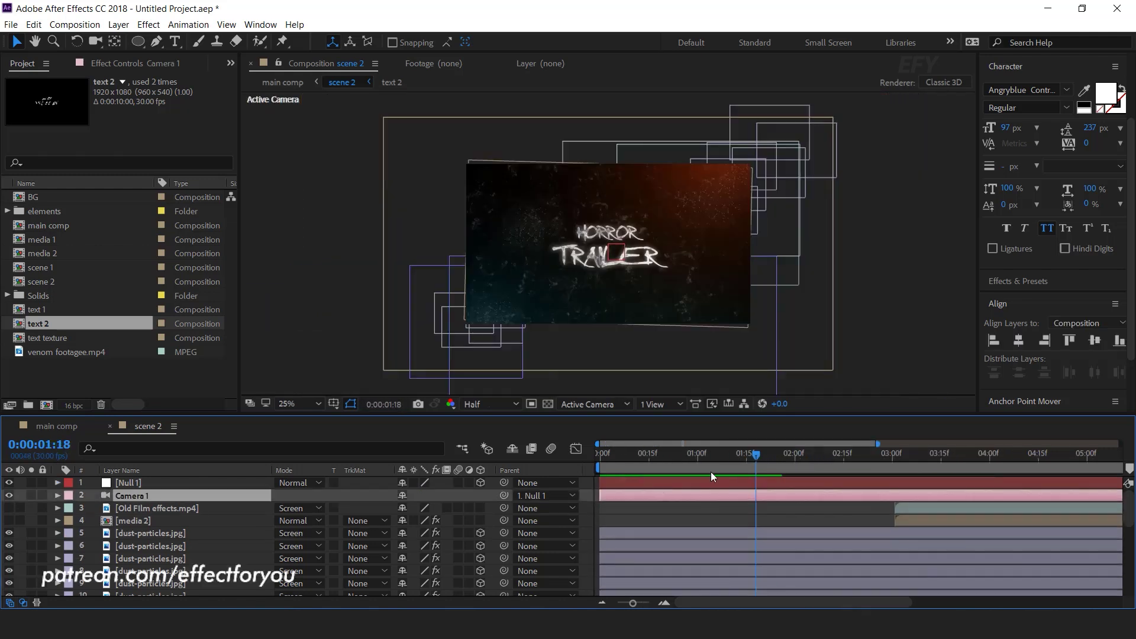
pyautogui.moveTo(701, 456); pyautogui.dragTo(726, 456)
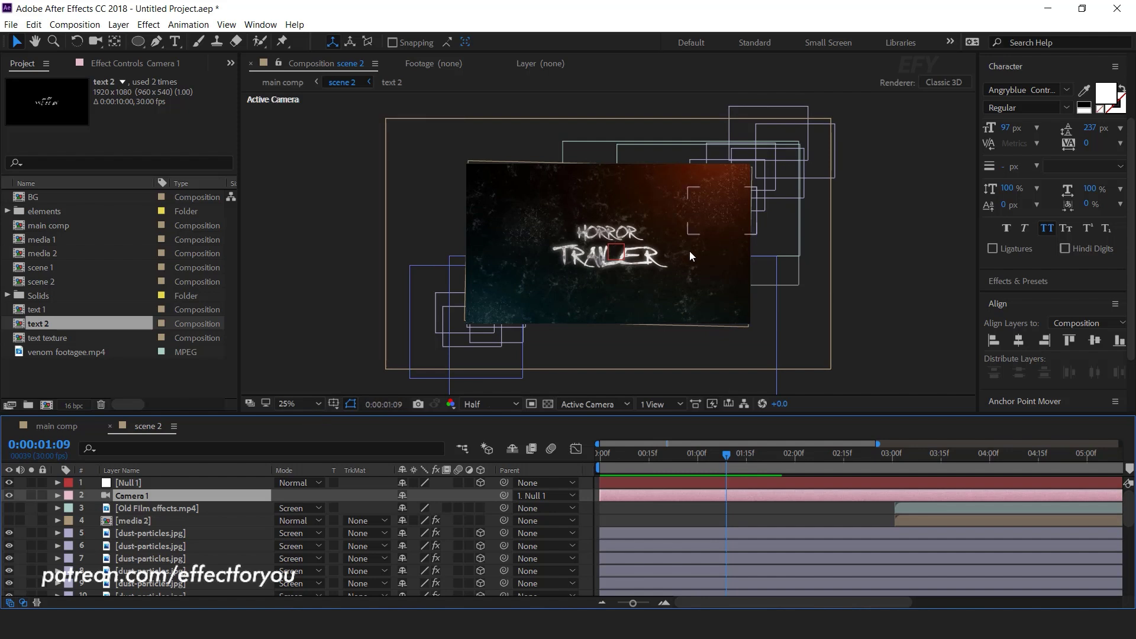
# - Open the text 2 composition and set the HORROR line's font size to 50 px
pyautogui.scroll(-6, 122, 560)
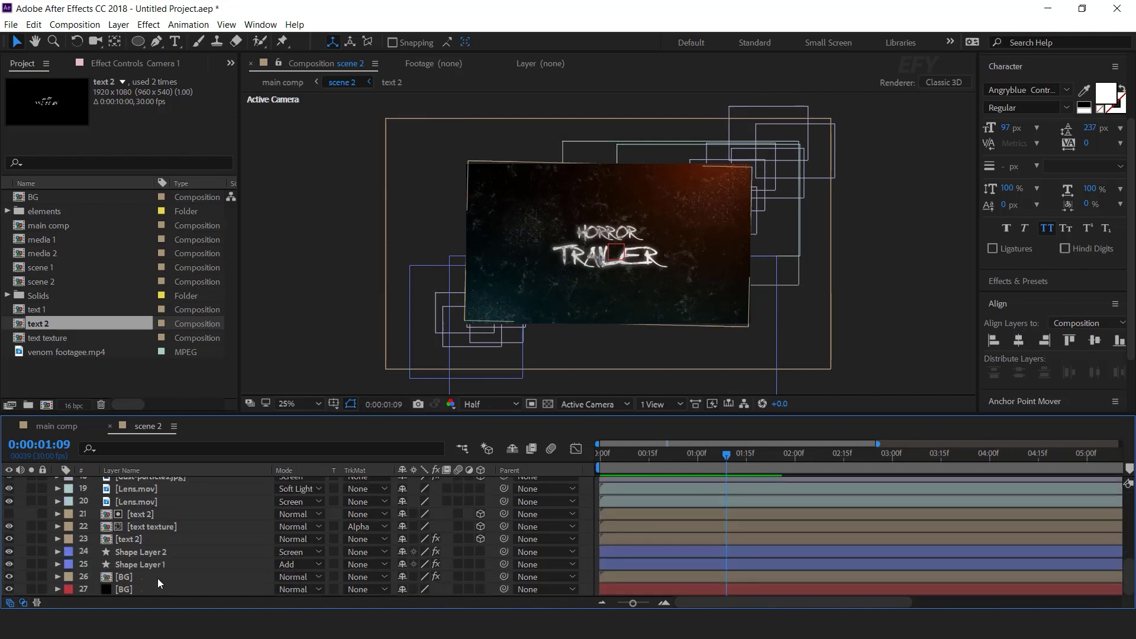
pyautogui.doubleClick(148, 540)
pyautogui.click(569, 239)
pyautogui.click(572, 237)
pyautogui.click(1005, 128)
pyautogui.write('50')
pyautogui.press('Return')
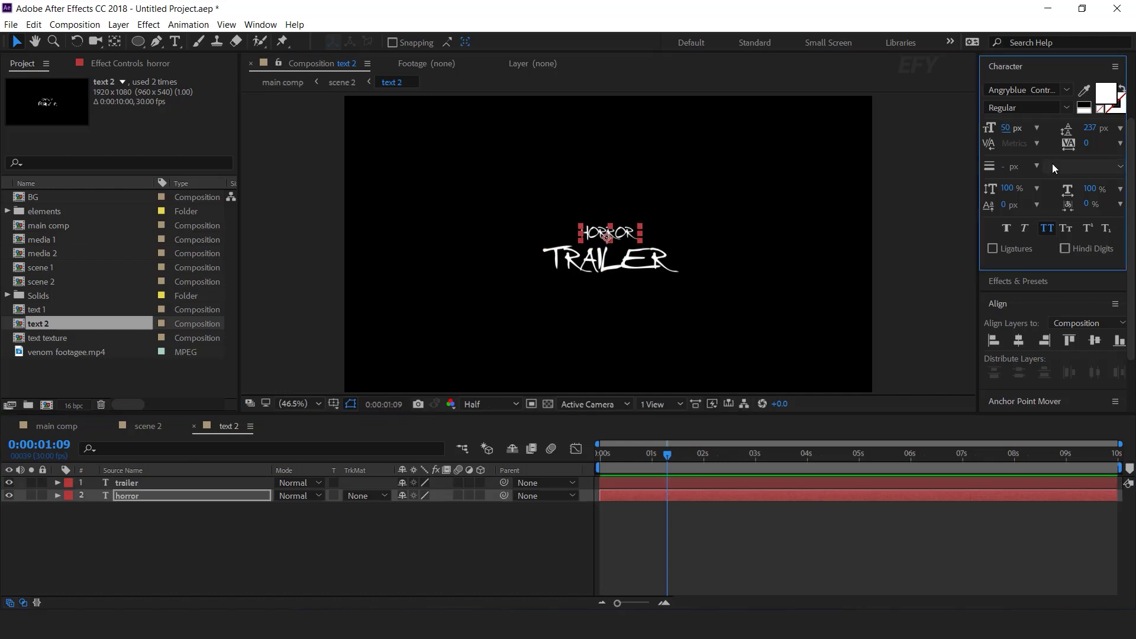
# - Set the TRAILER line's font size to 80 px and return to scene 2
pyautogui.click(125, 484)
pyautogui.click(1006, 128)
pyautogui.write('80')
pyautogui.press('Return')
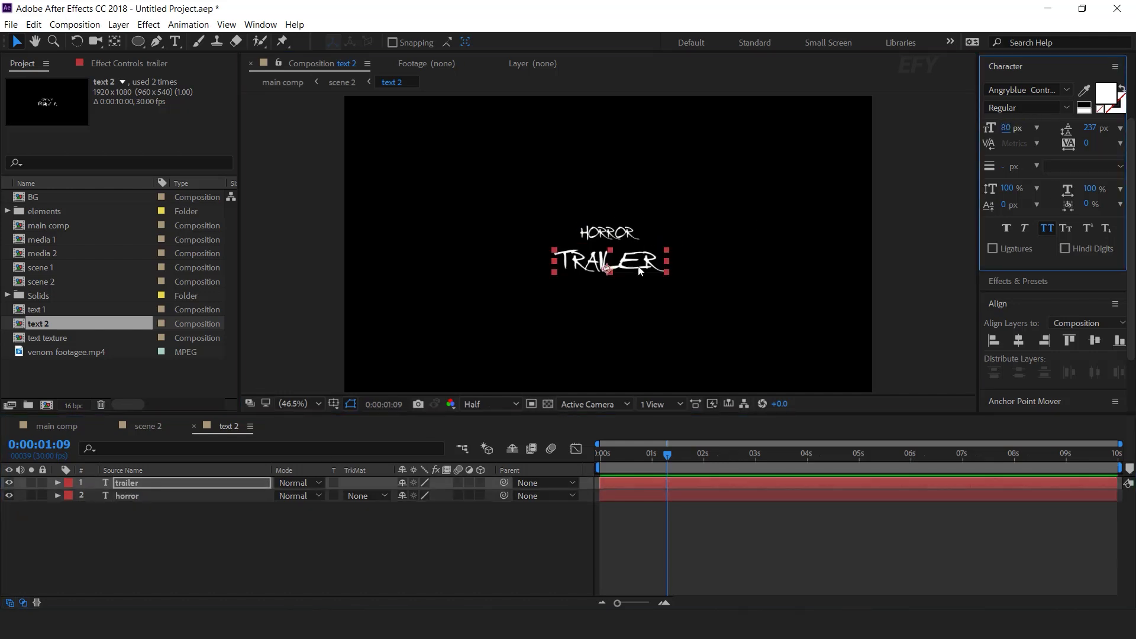
pyautogui.click(136, 429)
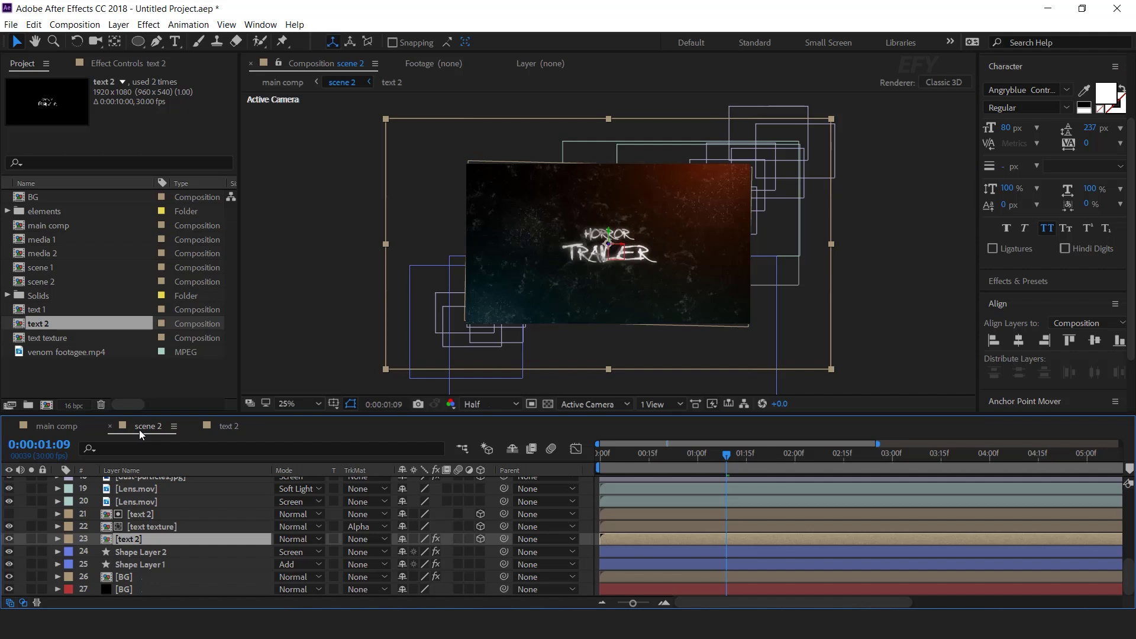
pyautogui.press('.')
pyautogui.press('.')
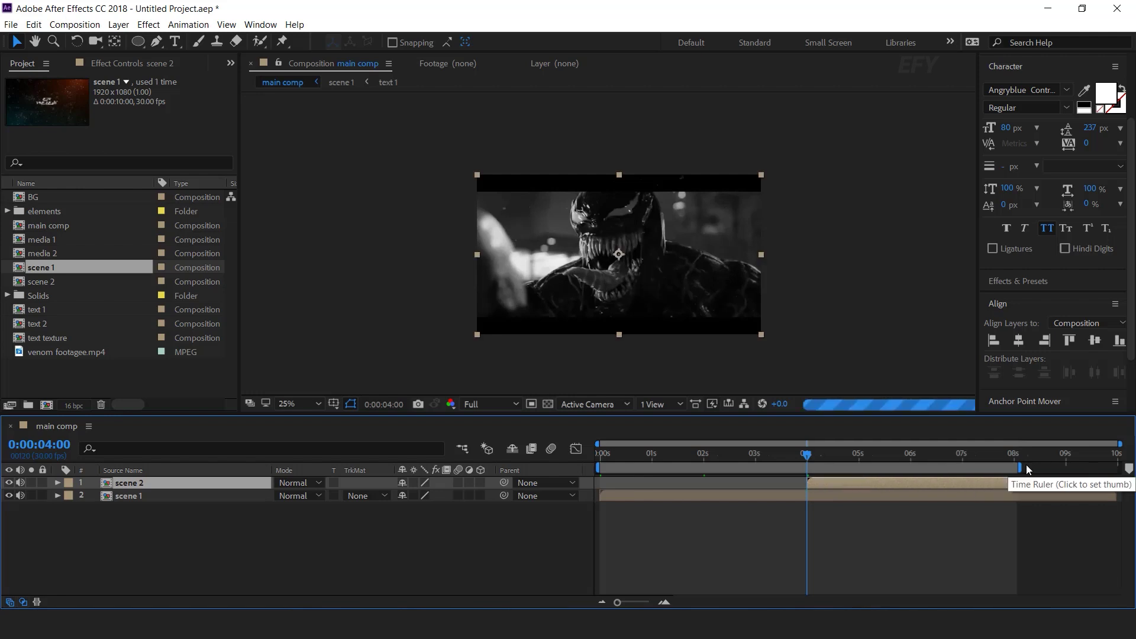
# - Shorten the main comp's work area to end at about 7 seconds
pyautogui.moveTo(1021, 465); pyautogui.dragTo(972, 470)
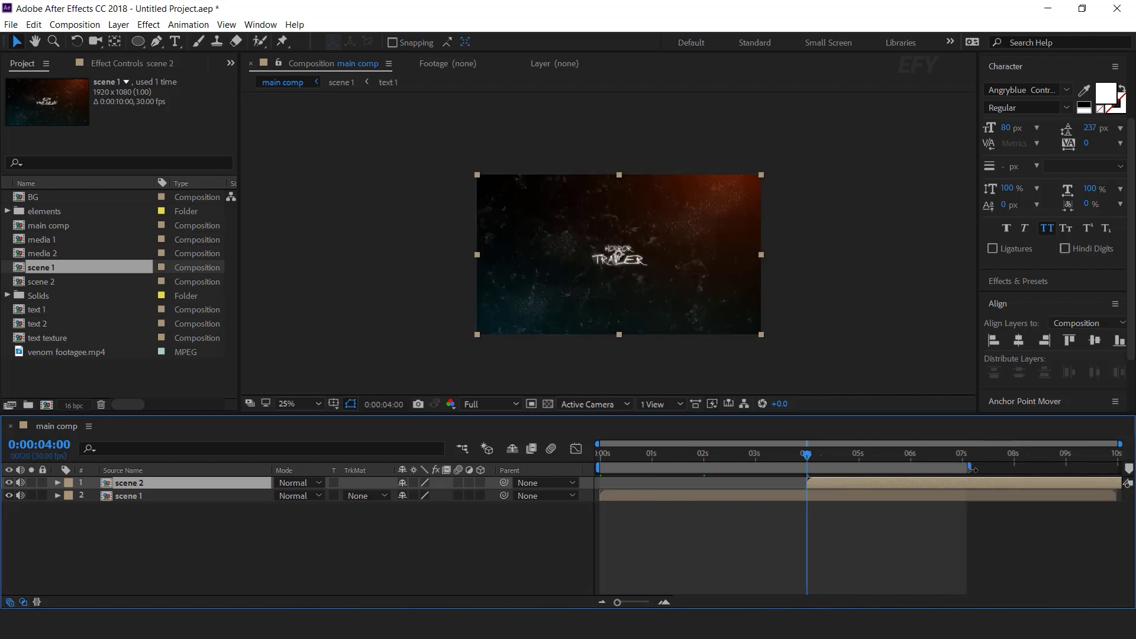